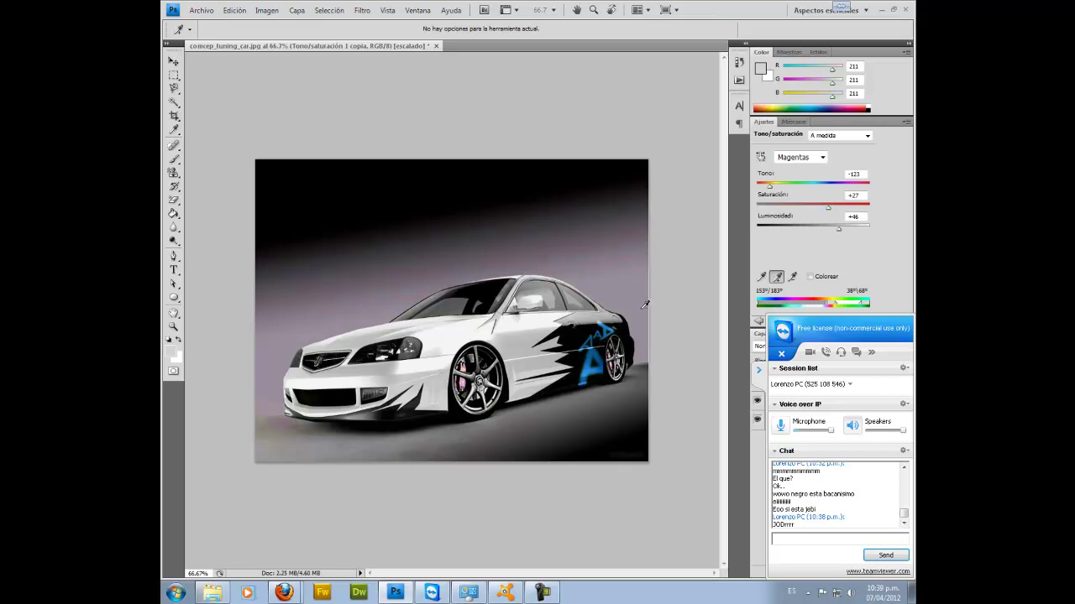
- Close the car image without saving its changes
left_click(759, 372)
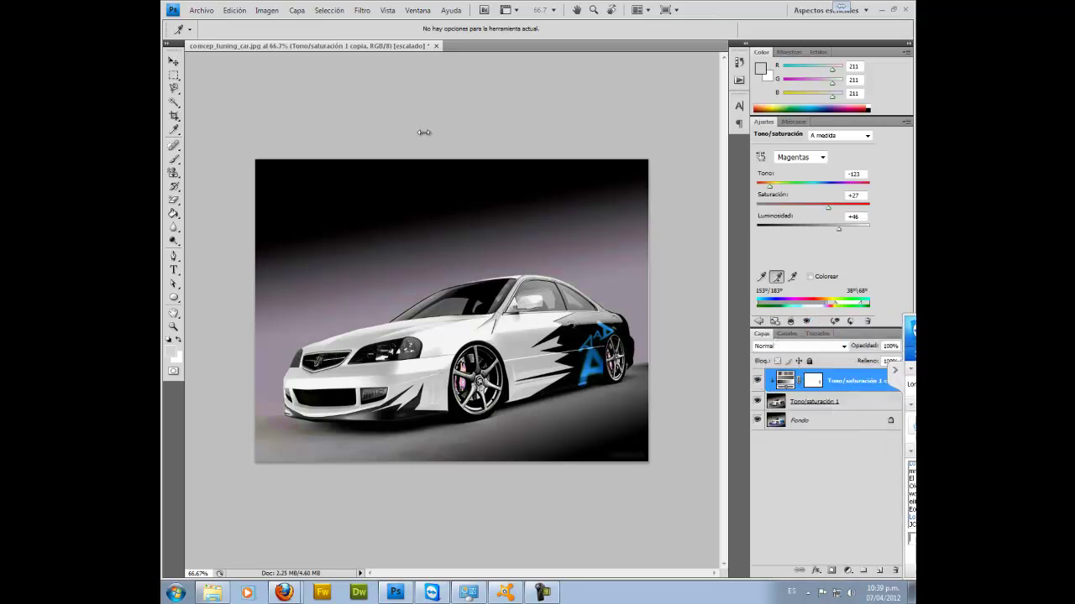
left_click(436, 45)
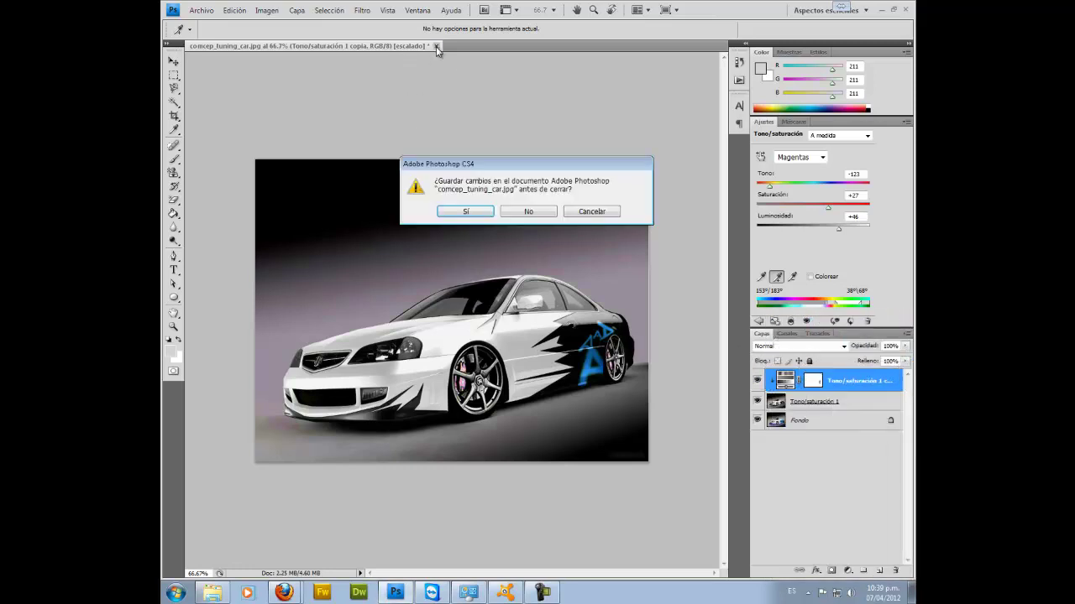
left_click(489, 215)
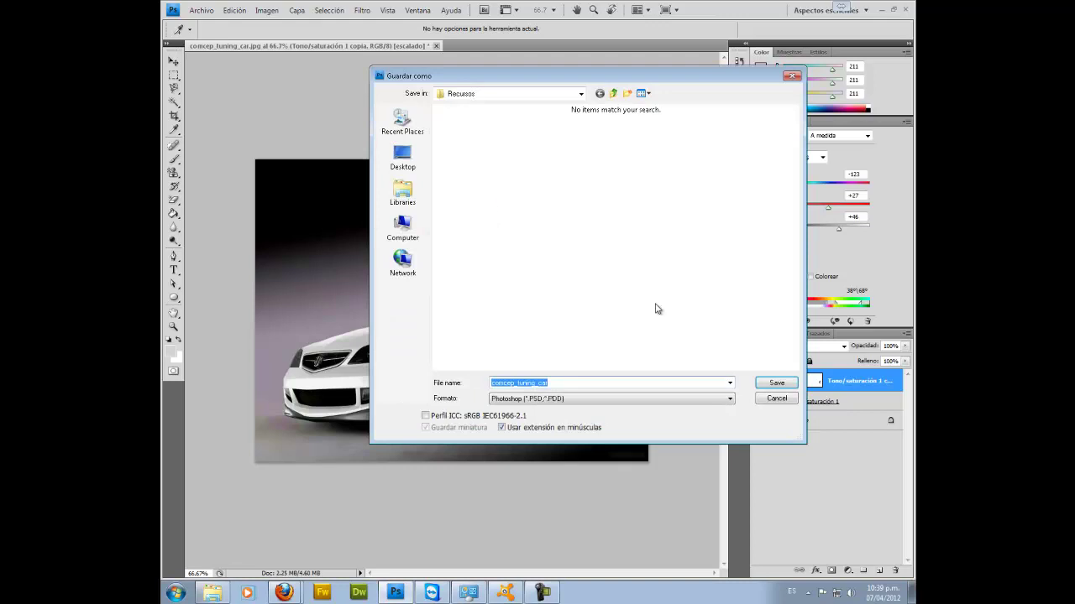
left_click(773, 400)
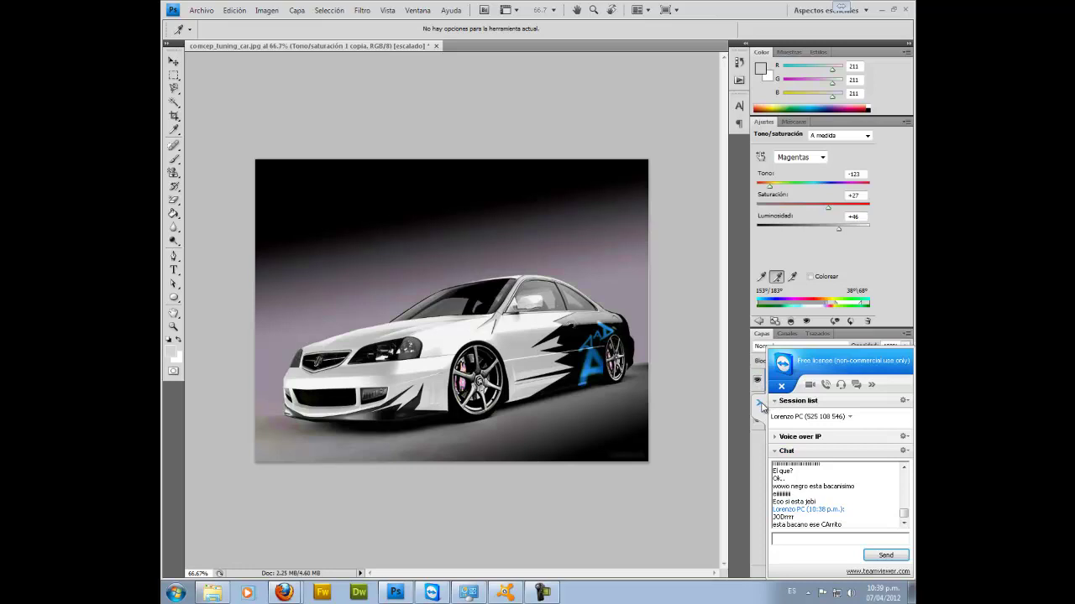
left_click(436, 45)
left_click(528, 211)
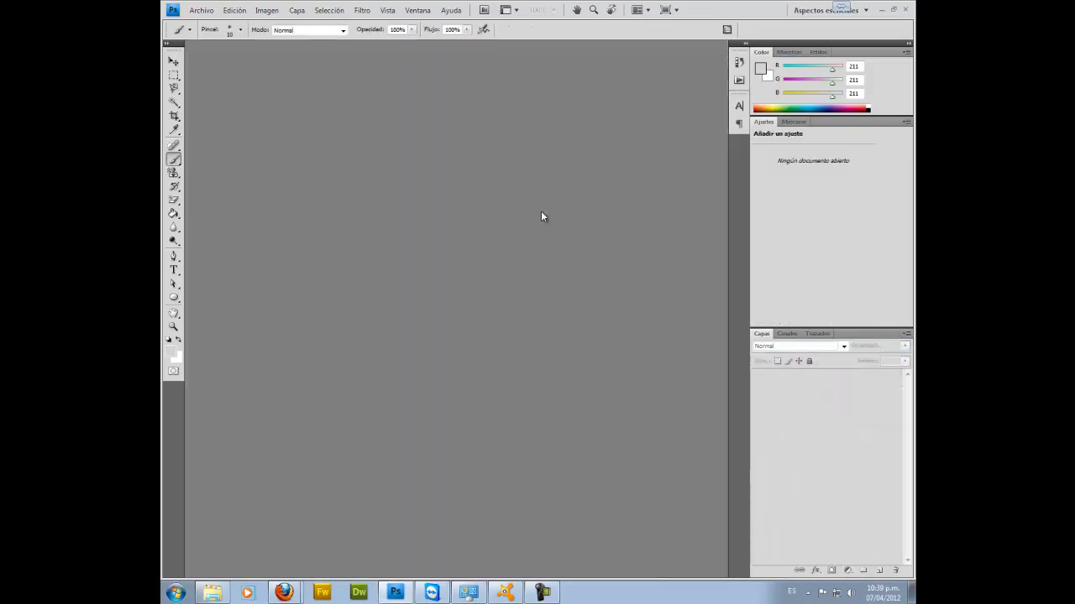
- Open the protagonista-de-transformers-3-pose2 photo via Archivo > Abrir
left_click(201, 10)
left_click(210, 33)
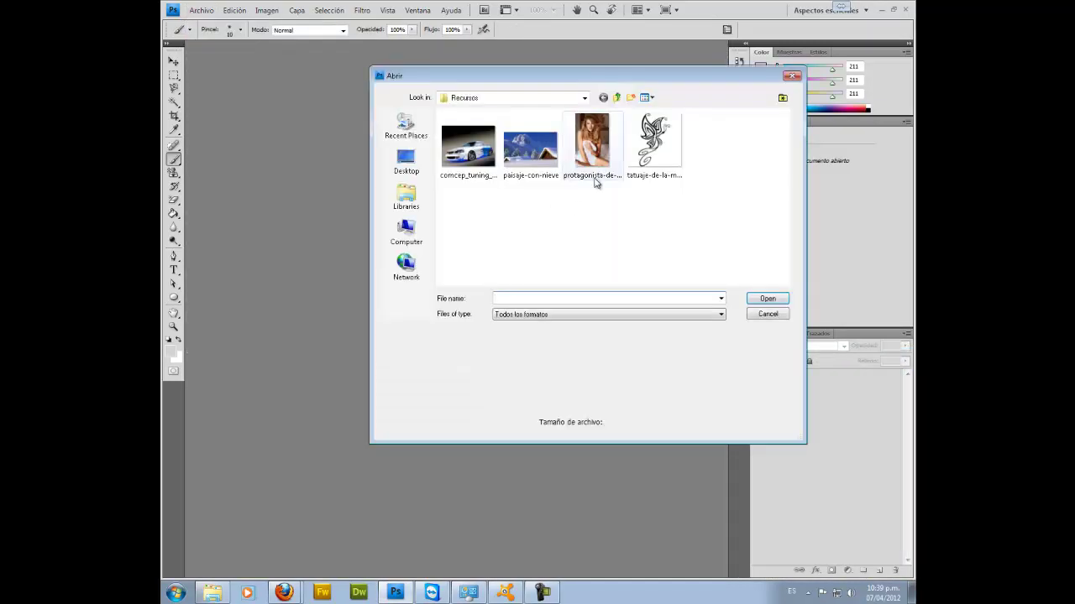
left_click(592, 143)
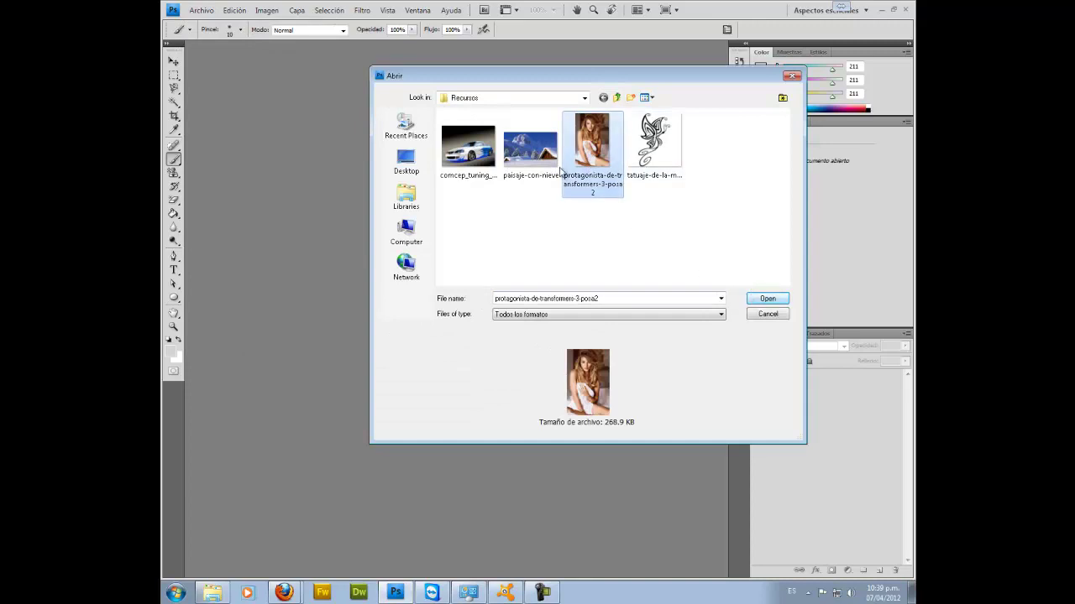
left_click(766, 300)
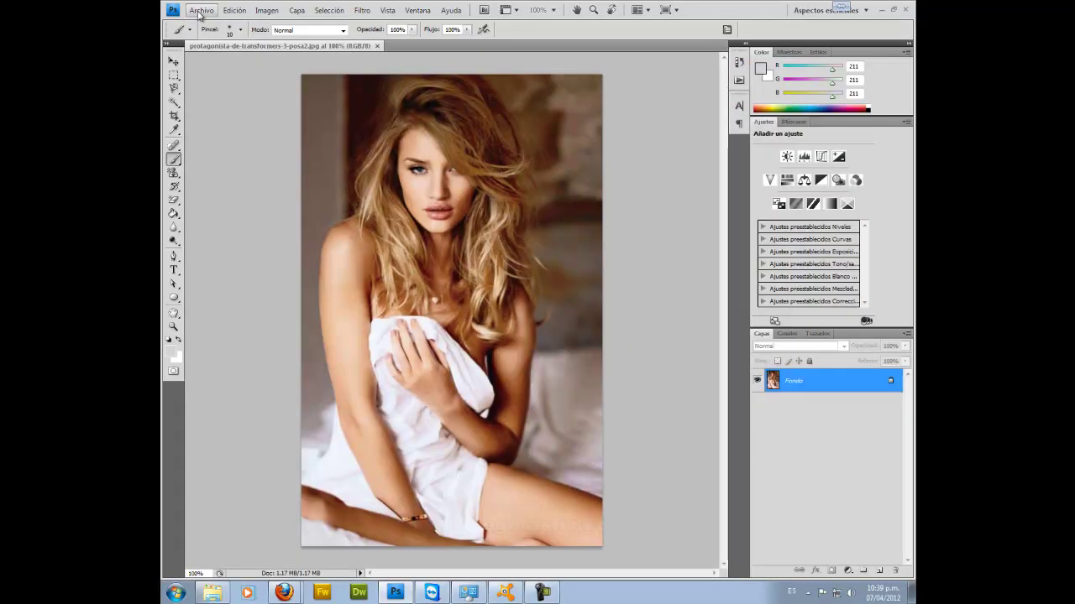
- Open the tatuaje-de-la-mariposa butterfly tattoo image
left_click(208, 14)
left_click(212, 36)
left_click(649, 144)
left_click(769, 299)
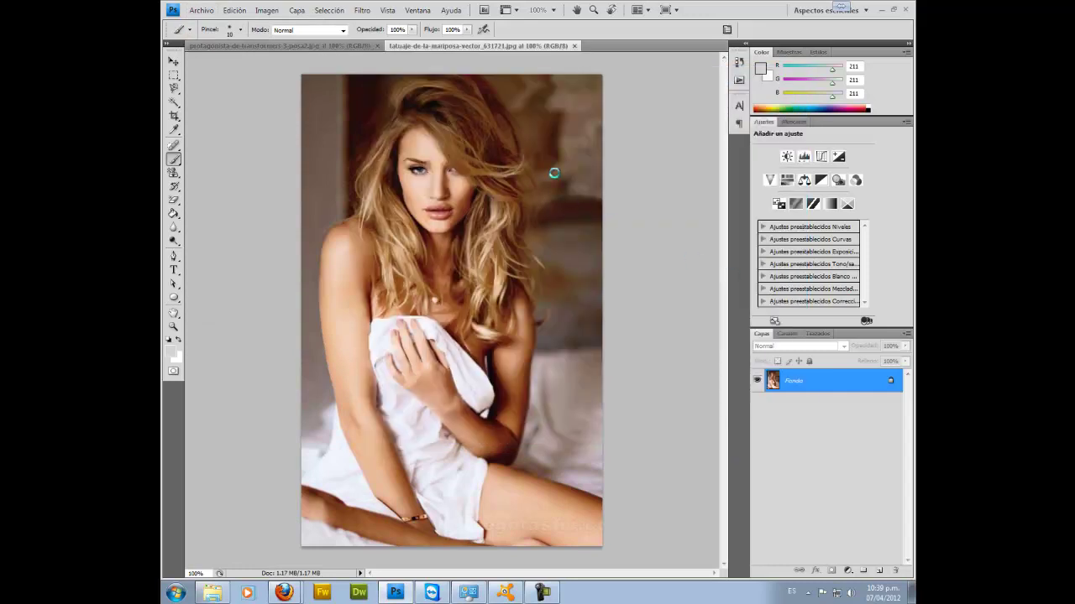
- With the Magic Eraser, erase the white background around the butterfly
left_click(174, 200)
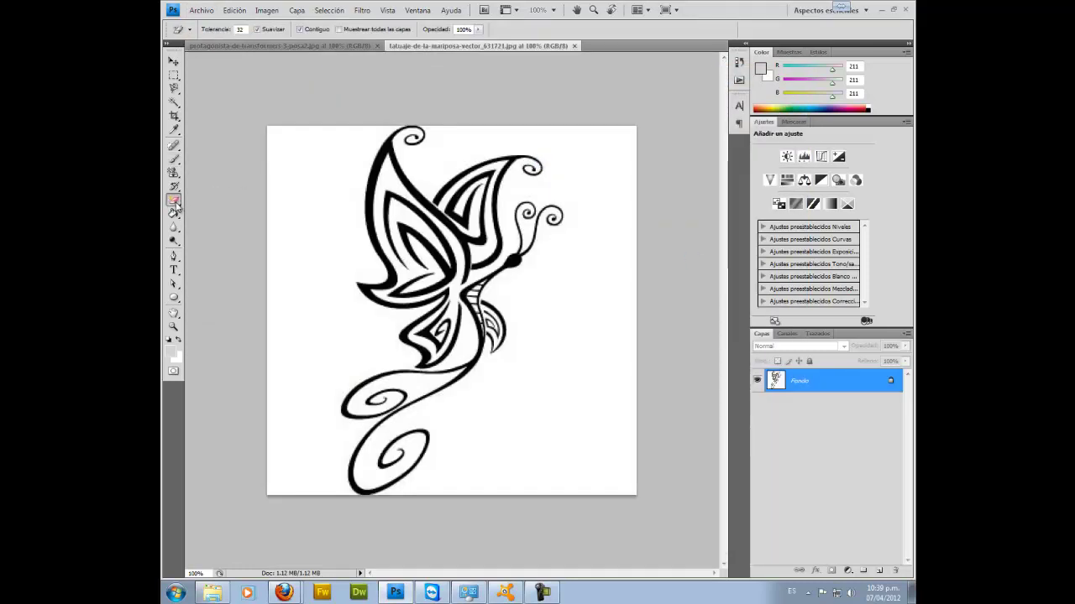
left_click(224, 222)
left_click(561, 303)
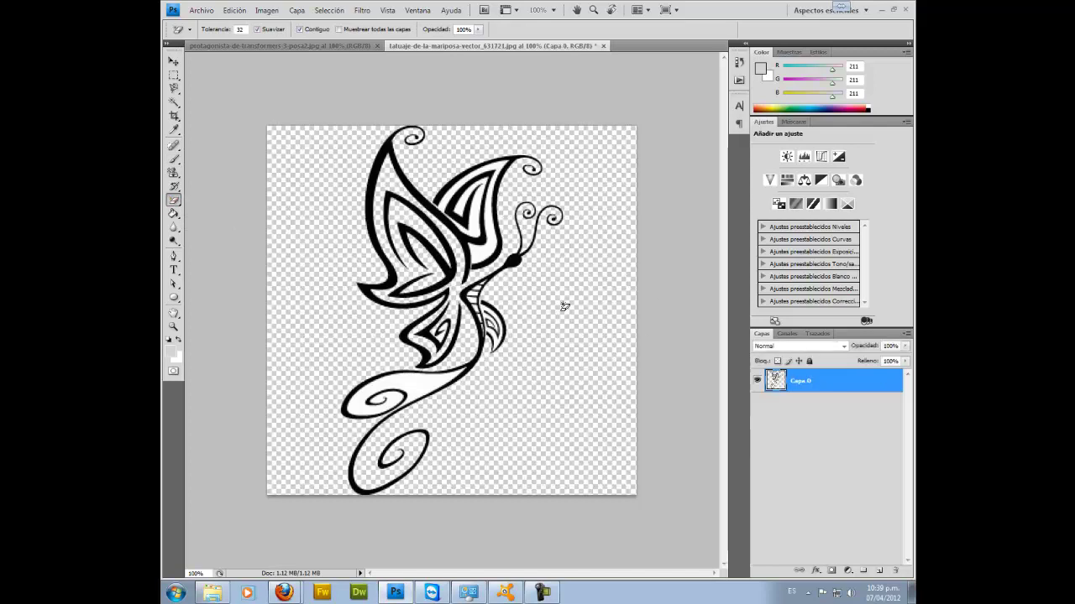
key("ctrl+z")
right_click(176, 202)
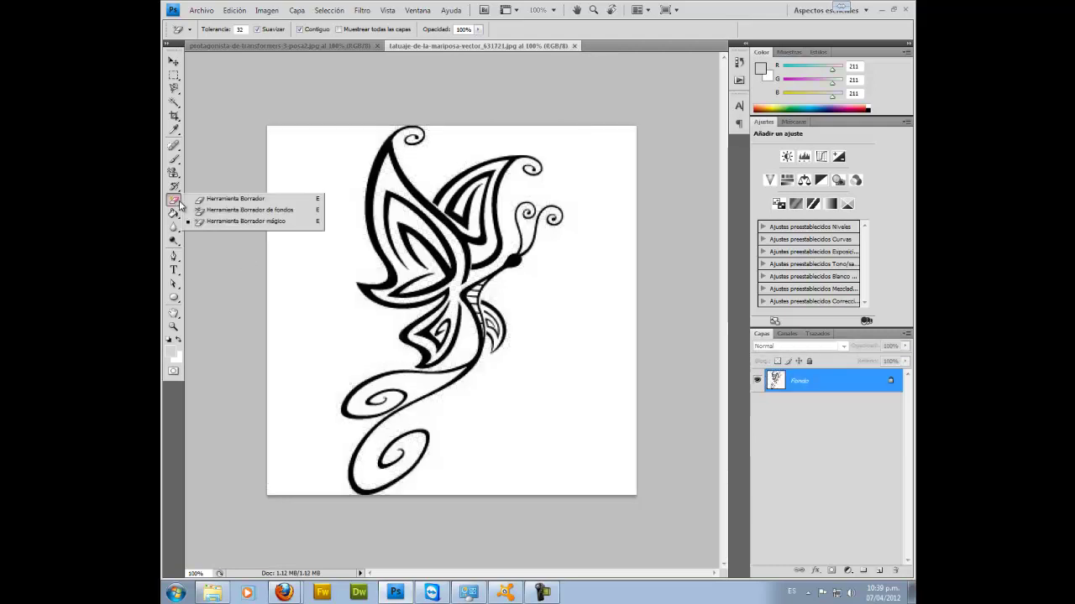
left_click(200, 222)
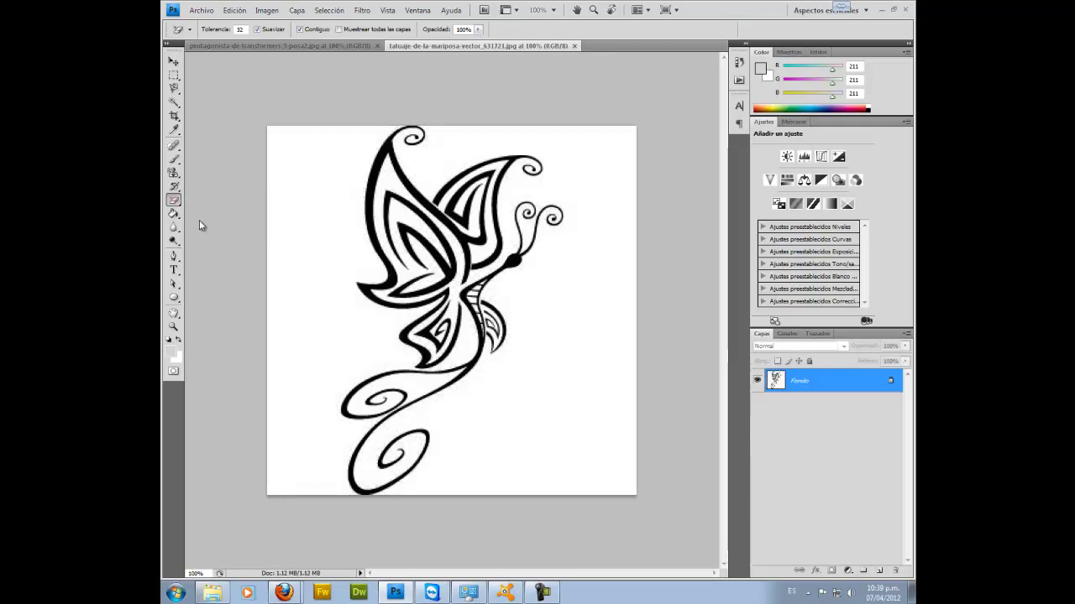
left_click(335, 211)
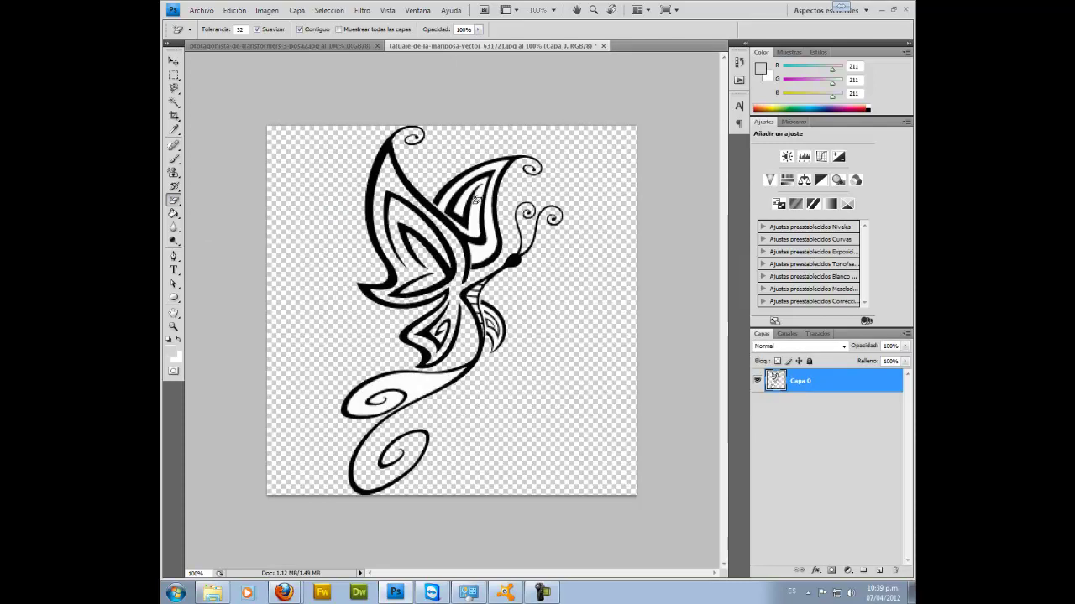
- Clear the white inside the upper wing, swirl tail, small lower wing and along the body
left_click(489, 228)
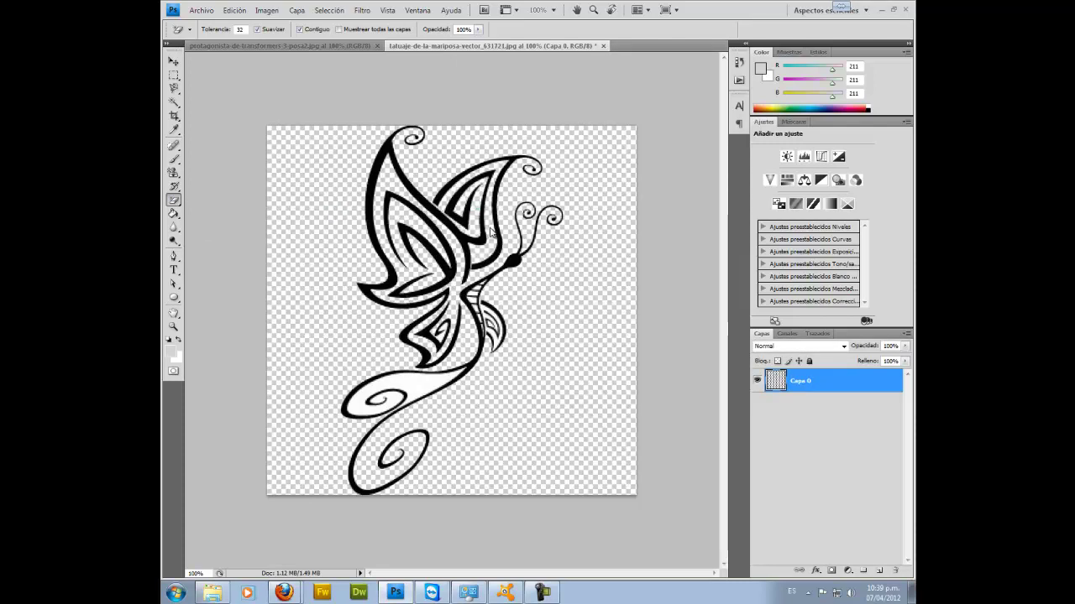
left_click(428, 384)
left_click(499, 343)
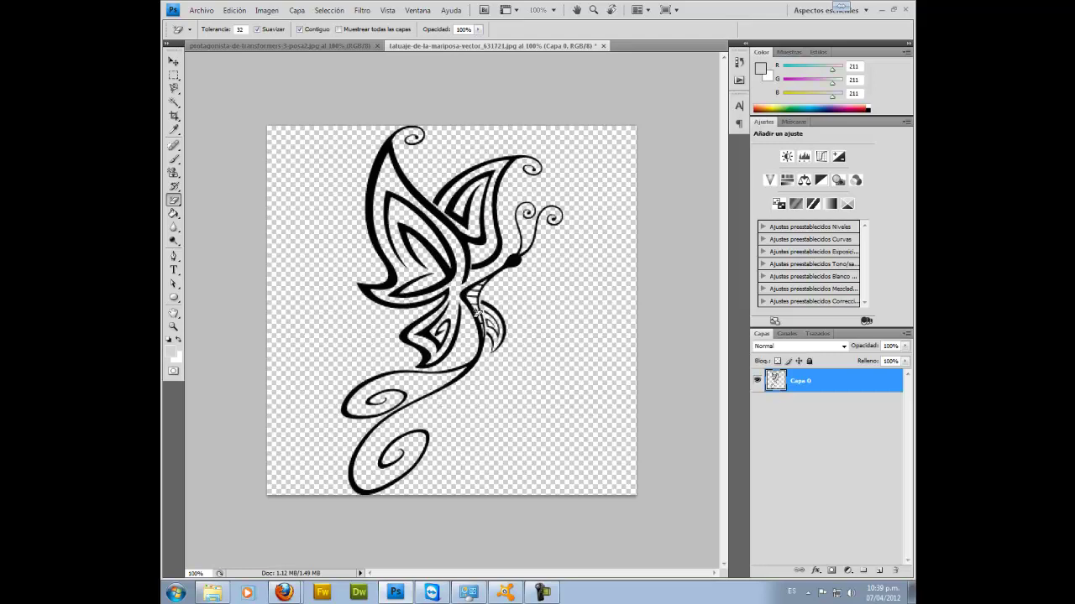
scroll(471, 310, "up", 2)
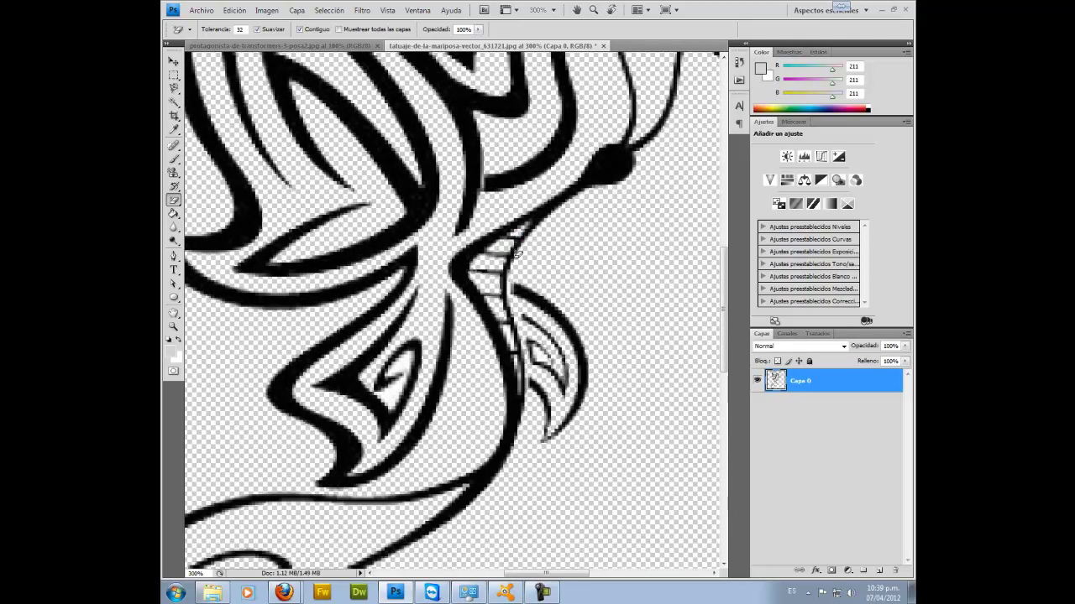
left_click(519, 377)
scroll(519, 384, "up", 1)
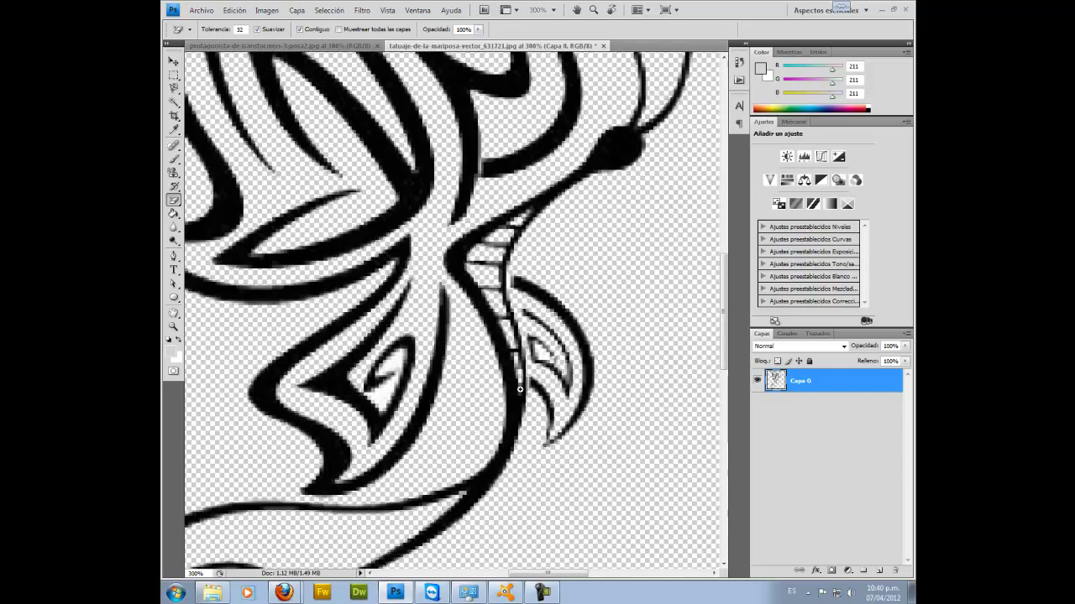
scroll(521, 388, "up", 1)
scroll(524, 391, "down", 1)
scroll(522, 361, "up", 2)
scroll(521, 331, "up", 2)
scroll(520, 302, "up", 2)
scroll(520, 297, "down", 1)
scroll(520, 298, "down", 1)
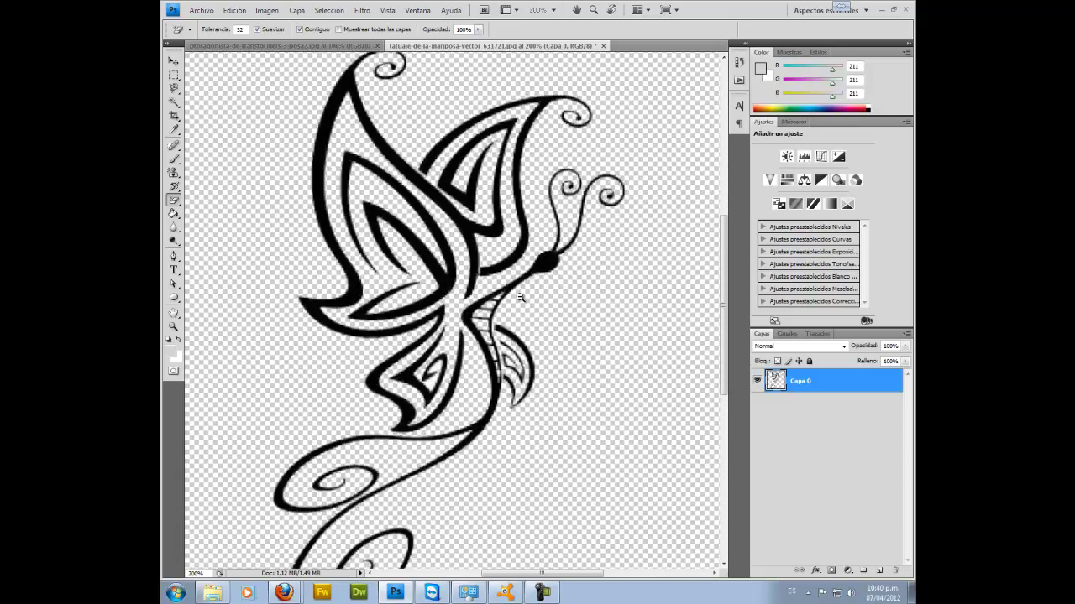
scroll(521, 299, "down", 1)
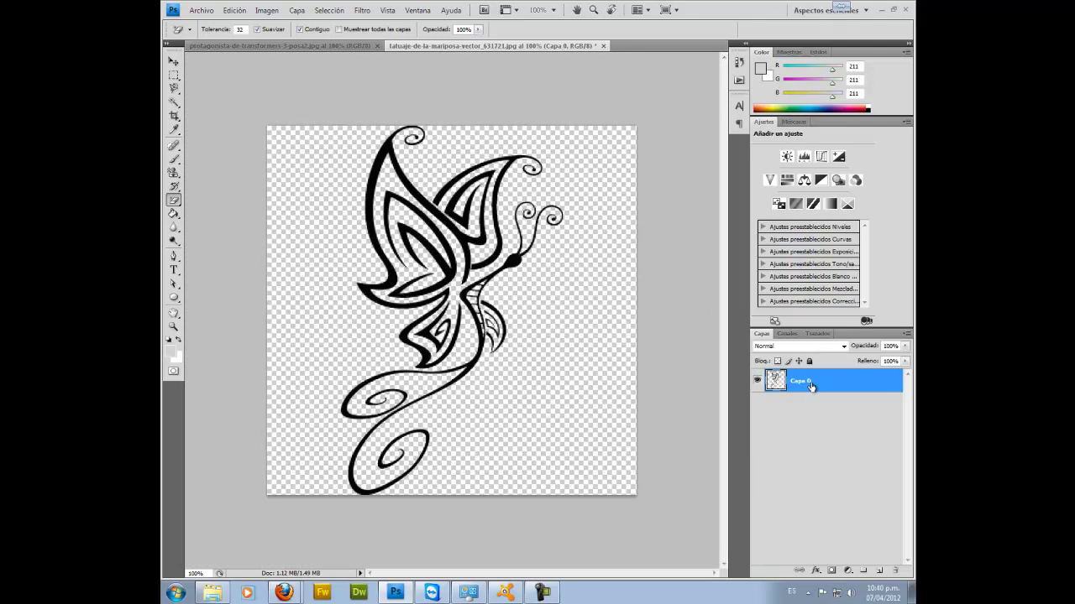
- Try duplicating the butterfly layer, then cancel the New Layer dialog, leaving layers unchanged
key("ctrl+j")
key("ctrl+z")
key("ctrl+alt+j")
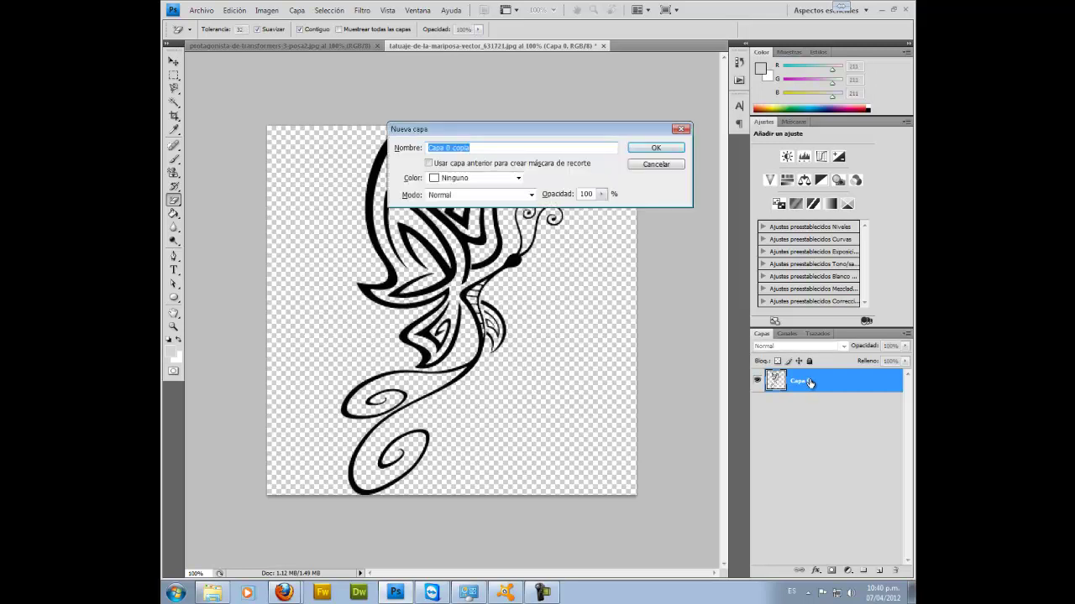
left_click_drag(623, 131, 510, 128)
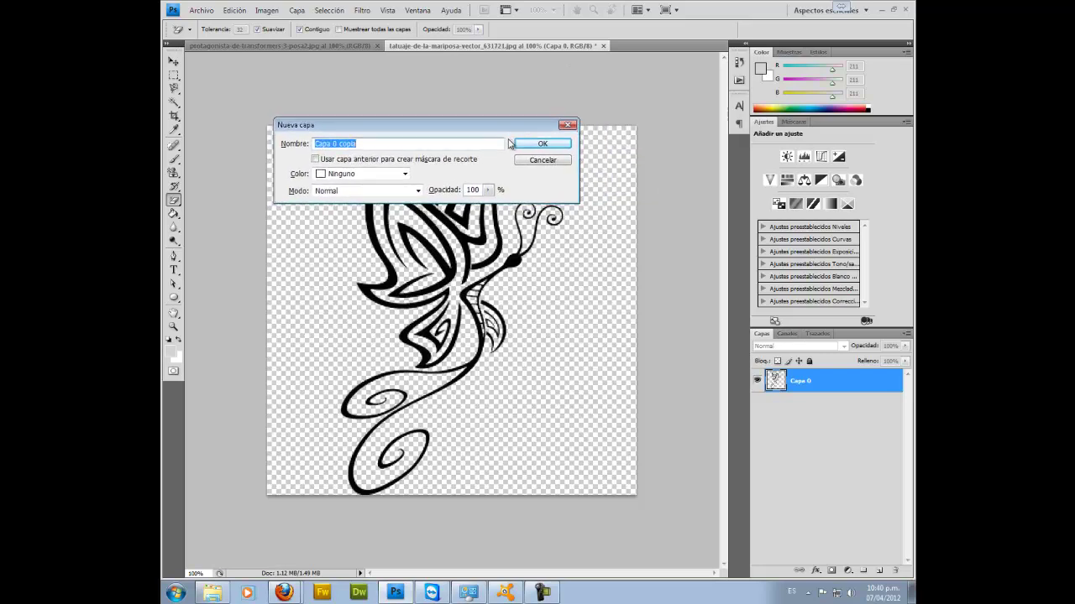
left_click(404, 173)
left_click(403, 174)
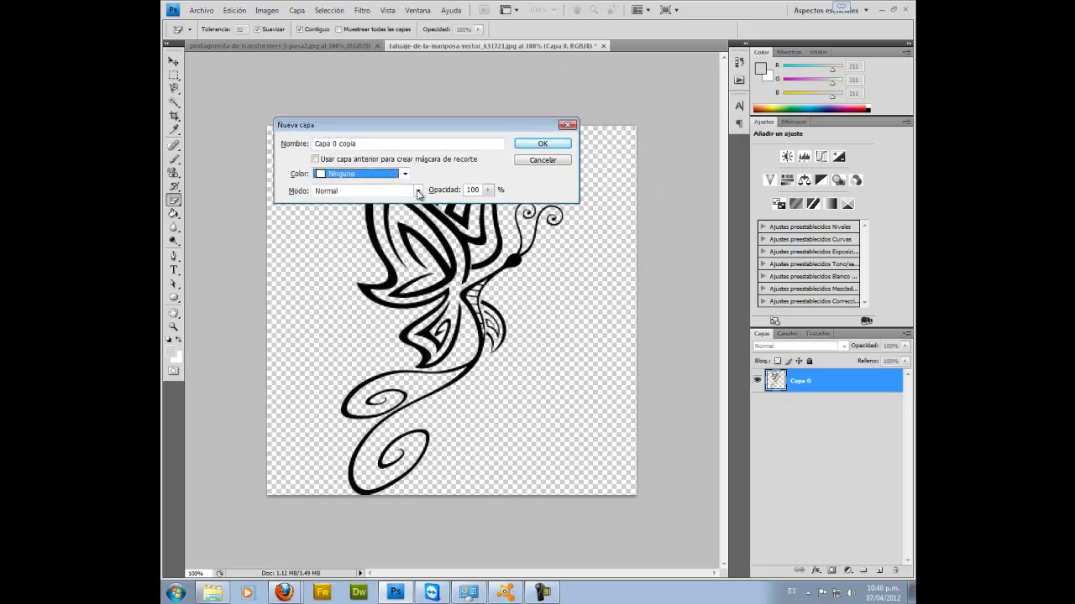
left_click(416, 192)
left_click(458, 173)
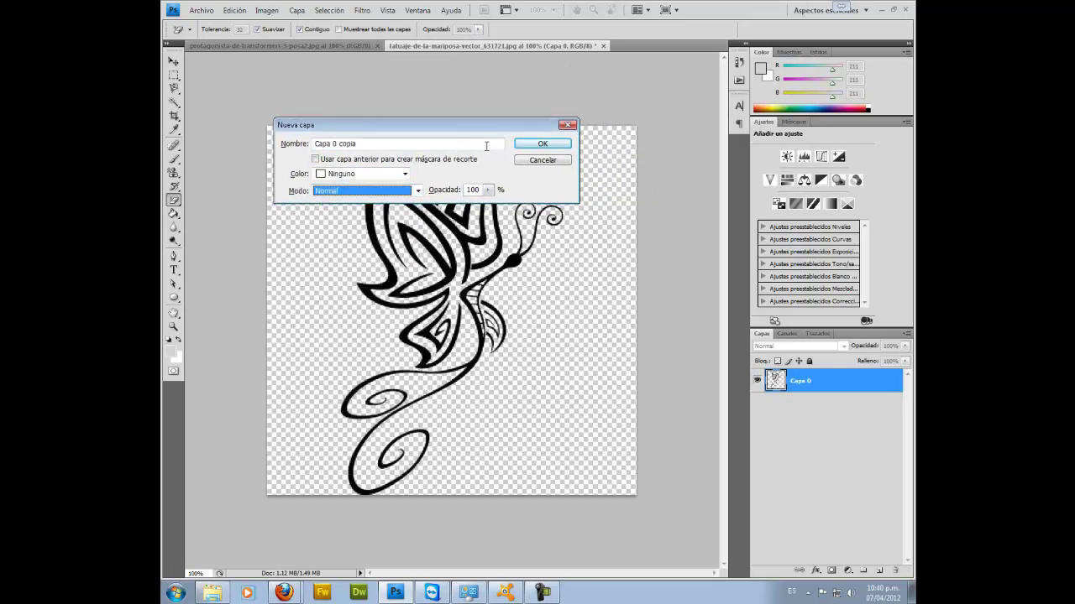
left_click(542, 161)
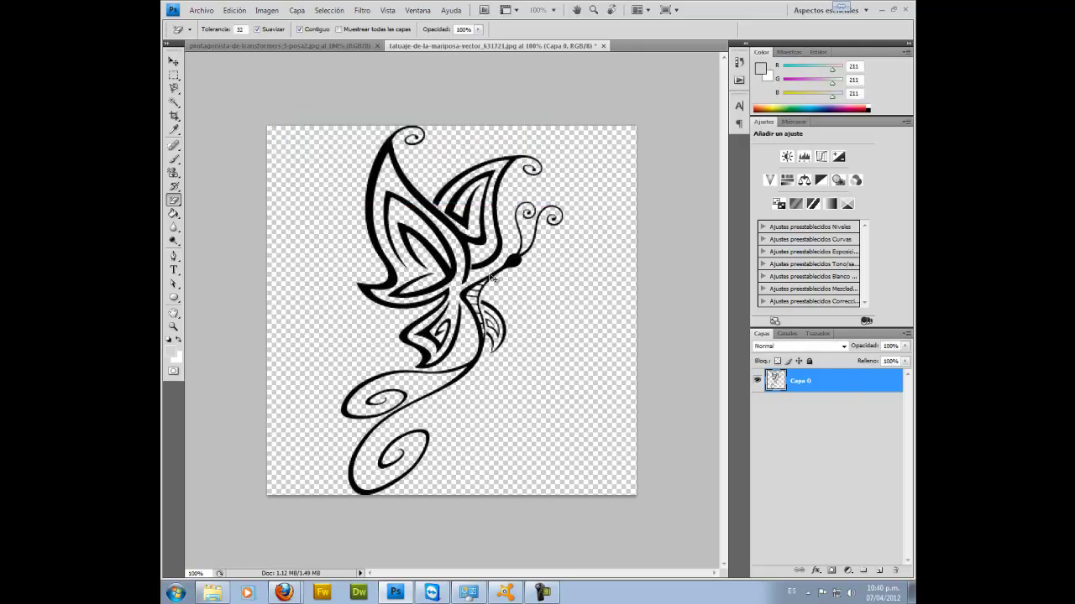
- Move the butterfly up and left, try dropping it on the photo, then undo
left_click(174, 61)
key("ctrl+d")
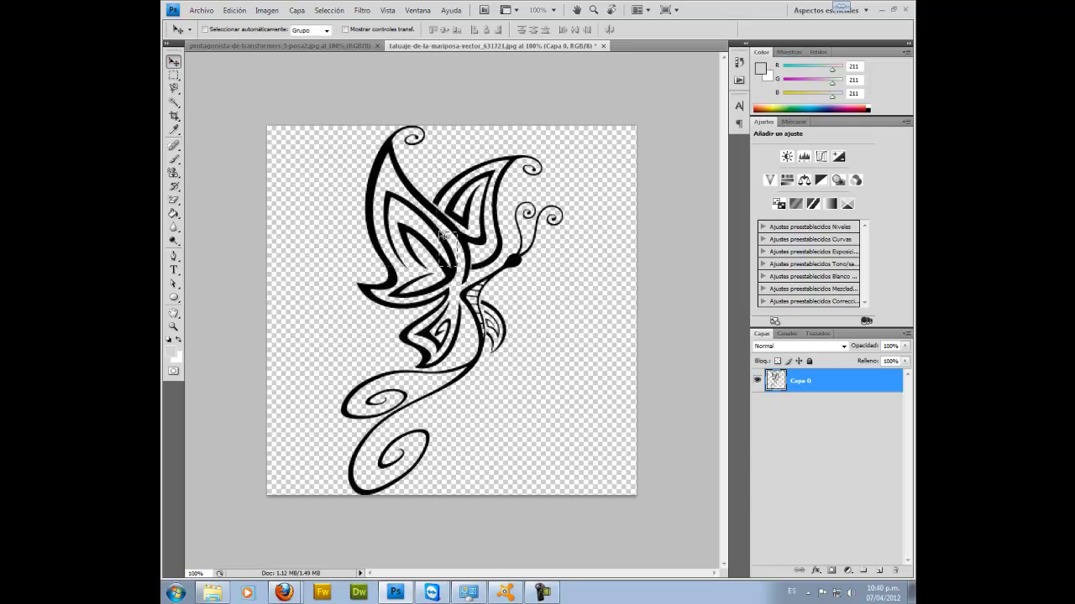
mouse_move(449, 250)
left_mouse_down()
mouse_move(355, 129)
mouse_move(320, 51)
mouse_move(363, 97)
left_mouse_up()
left_click_drag(464, 234, 466, 231)
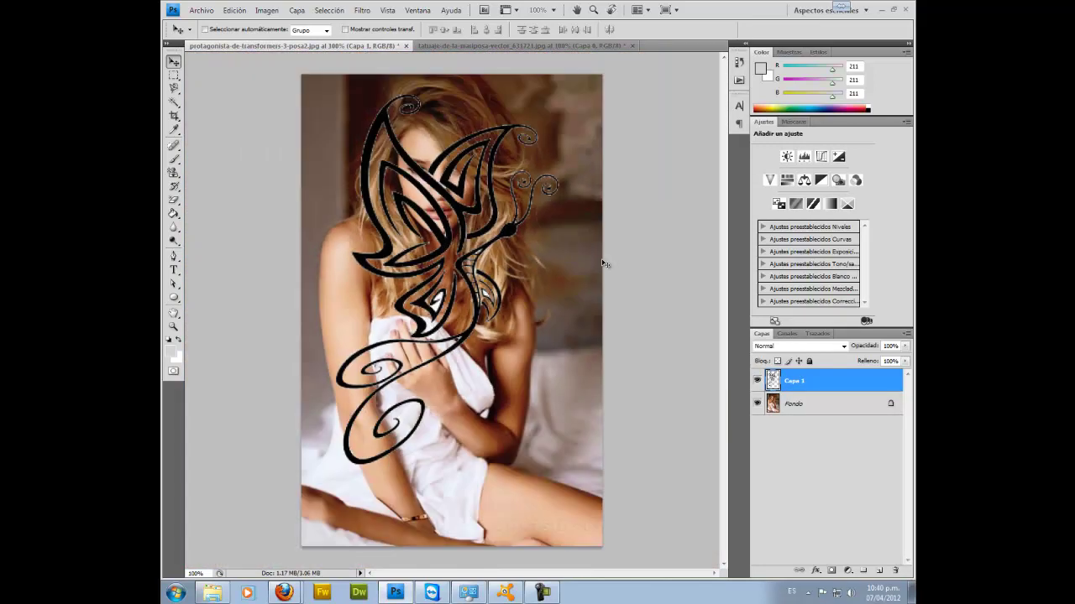
key("ctrl+z")
- Back in the tattoo image, recentre the butterfly and Magic Wand-select its transparent background
left_click(446, 46)
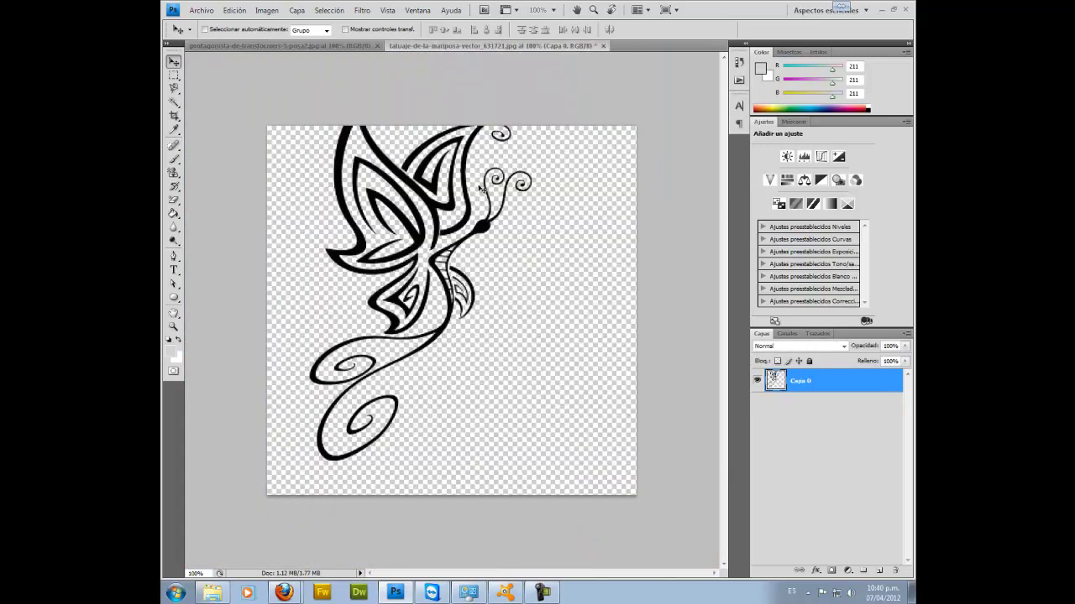
key("w")
left_click(467, 178)
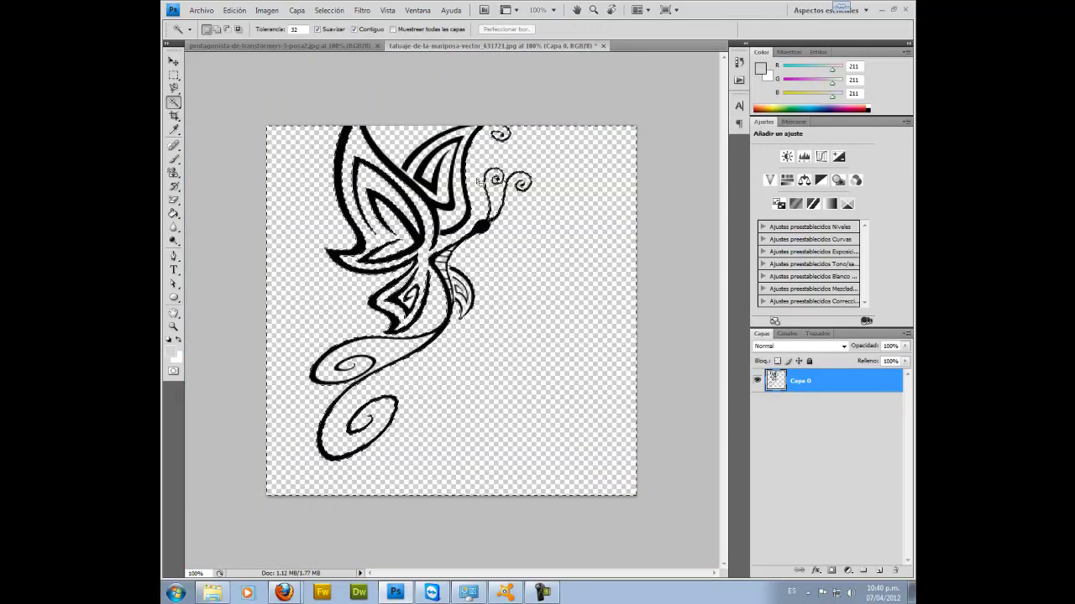
key("ctrl+d")
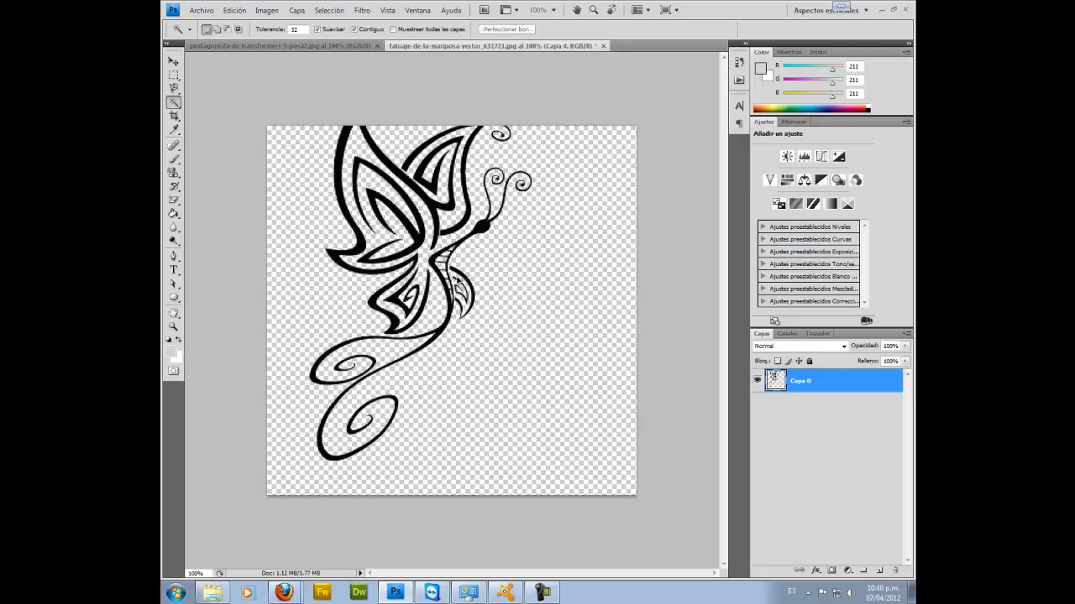
left_click_drag(440, 261, 479, 296)
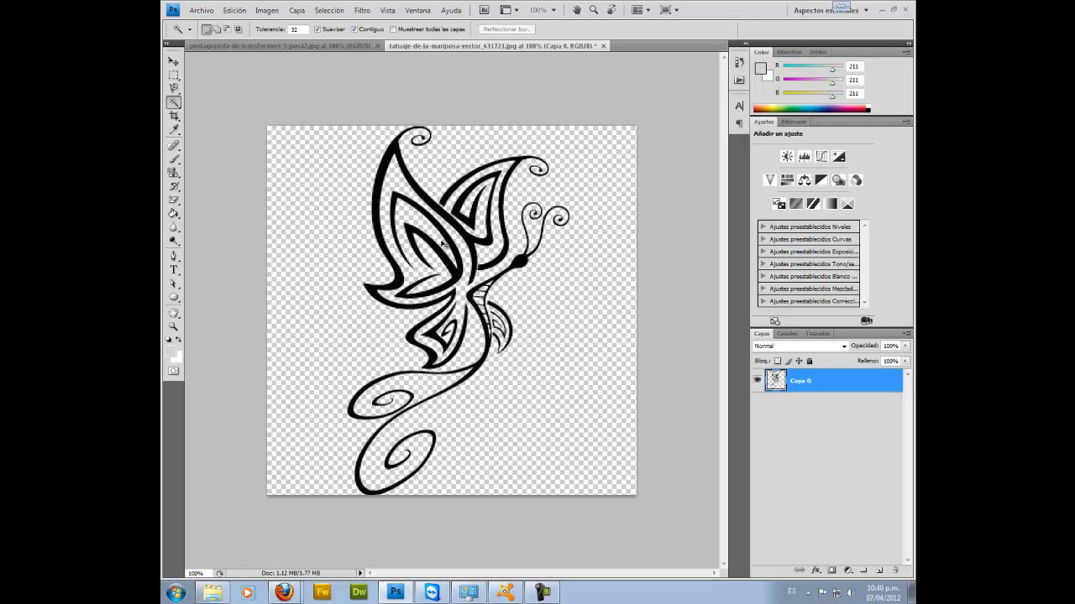
left_click(451, 218)
left_click(582, 238)
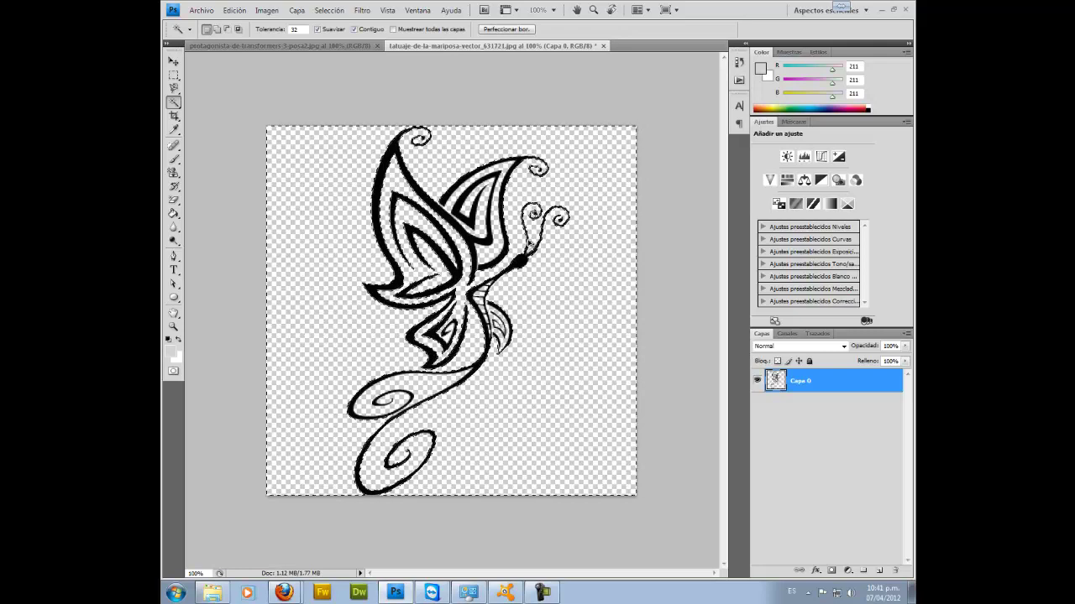
- Feather the selection with a 2-pixel radius
key("ctrl+alt+d")
type("5")
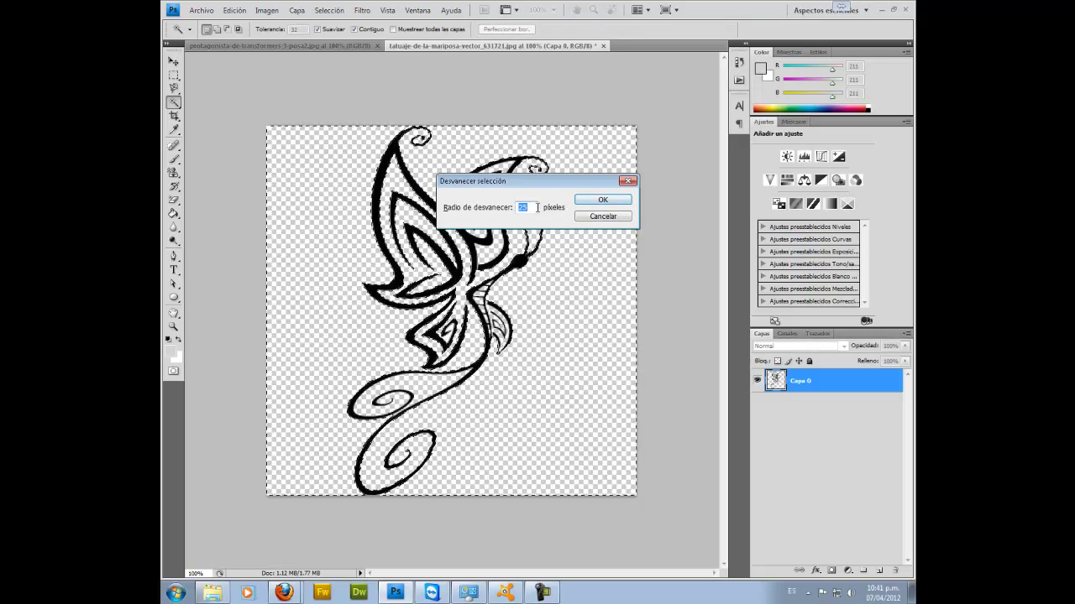
key("BackSpace")
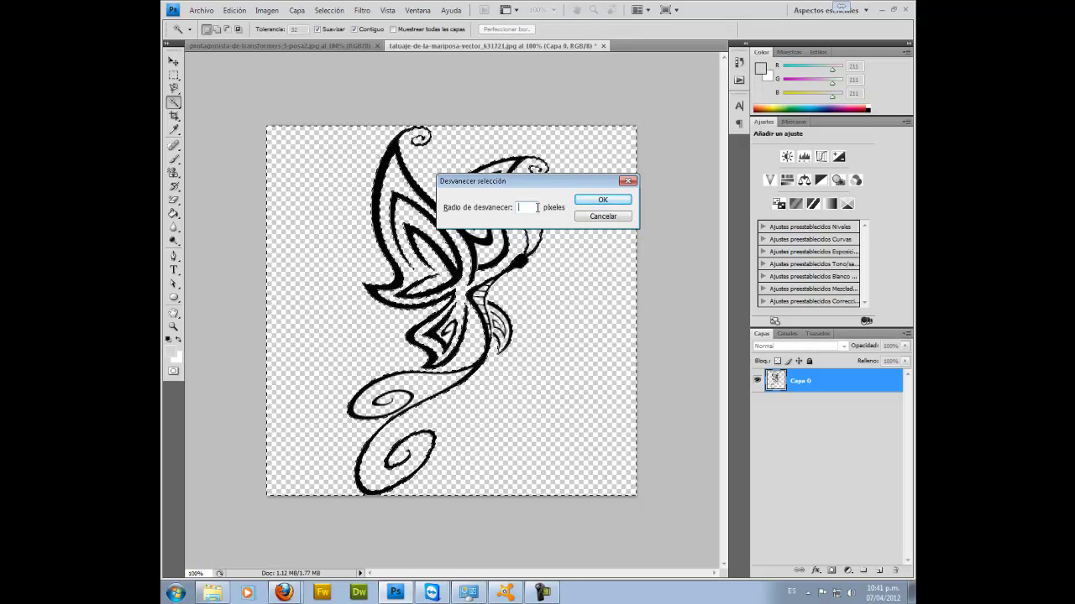
type("2")
key("Return")
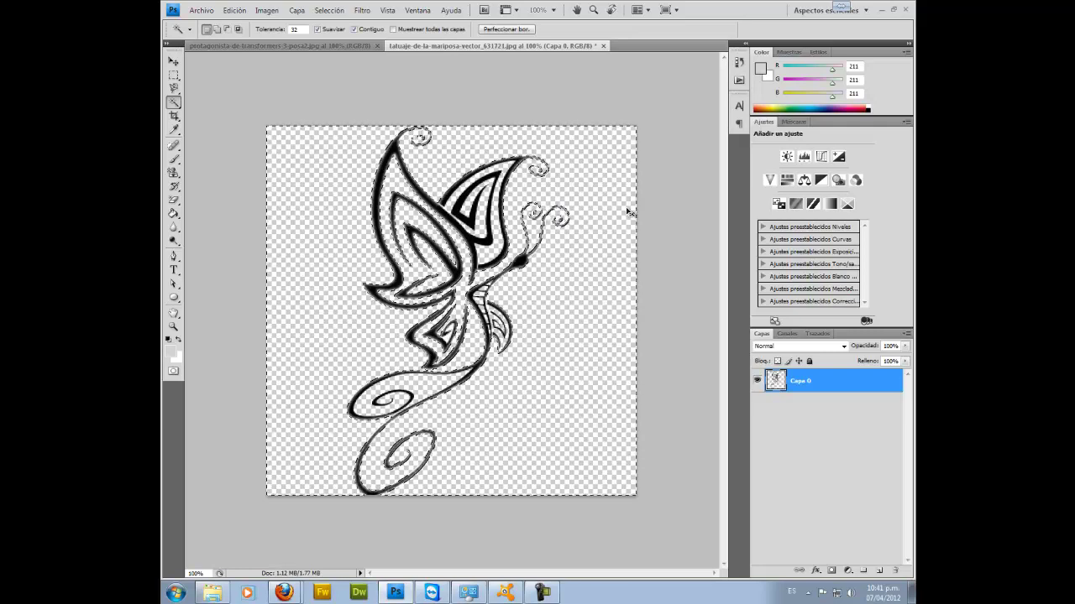
- Deselect and drag the butterfly with the Move tool toward the photo's tab
key("ctrl+d")
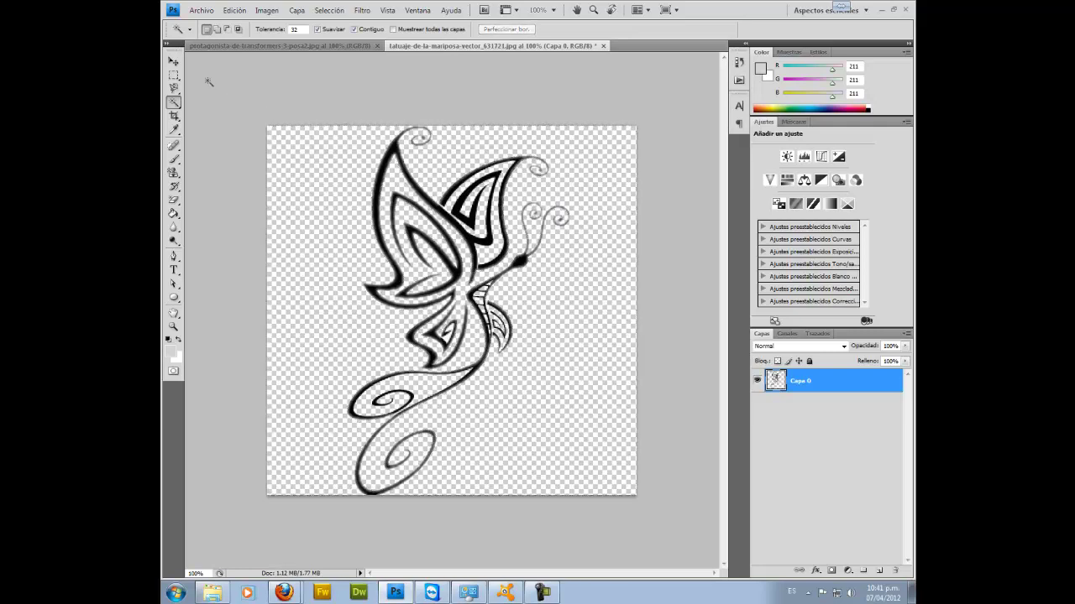
left_click(174, 62)
left_click_drag(407, 174, 316, 46)
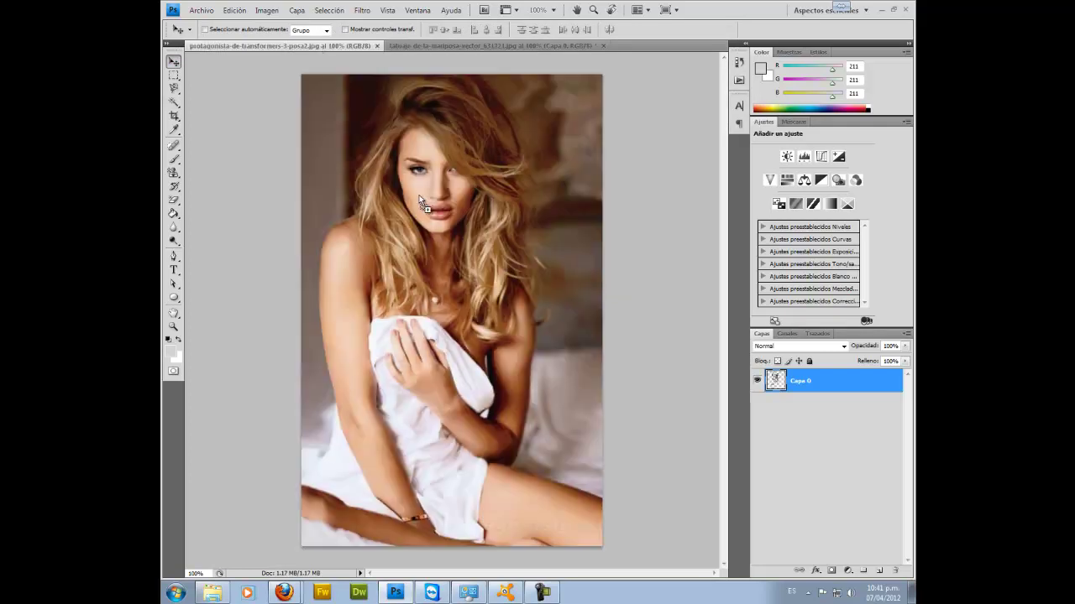
- Drop the butterfly onto the photo and scale it down proportionally to about 15.7%
left_click_drag(419, 195, 434, 215)
key("ctrl+minus")
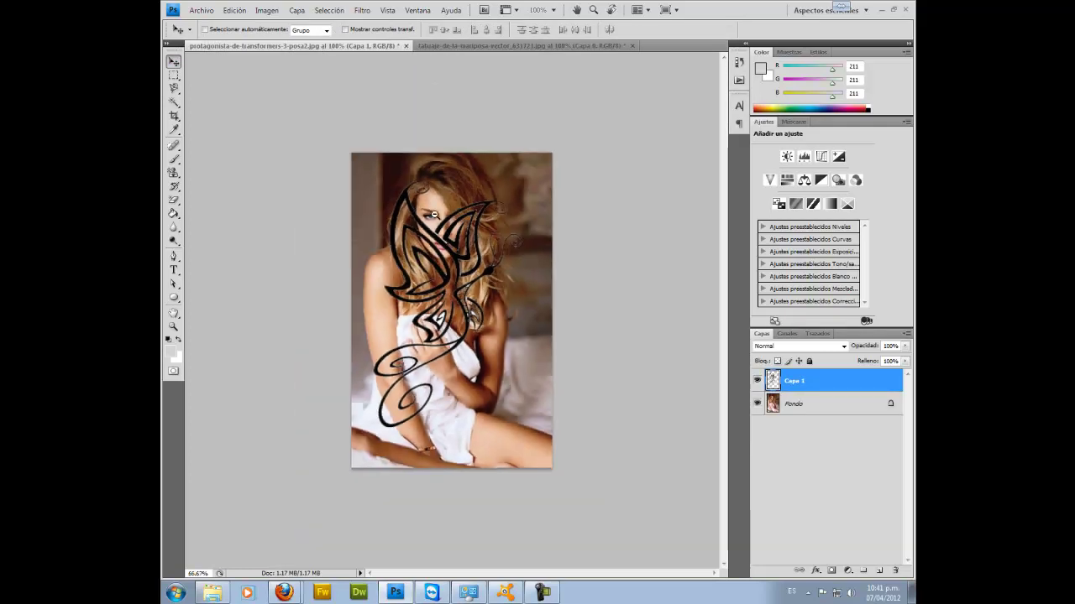
key("ctrl+minus")
key("ctrl+t")
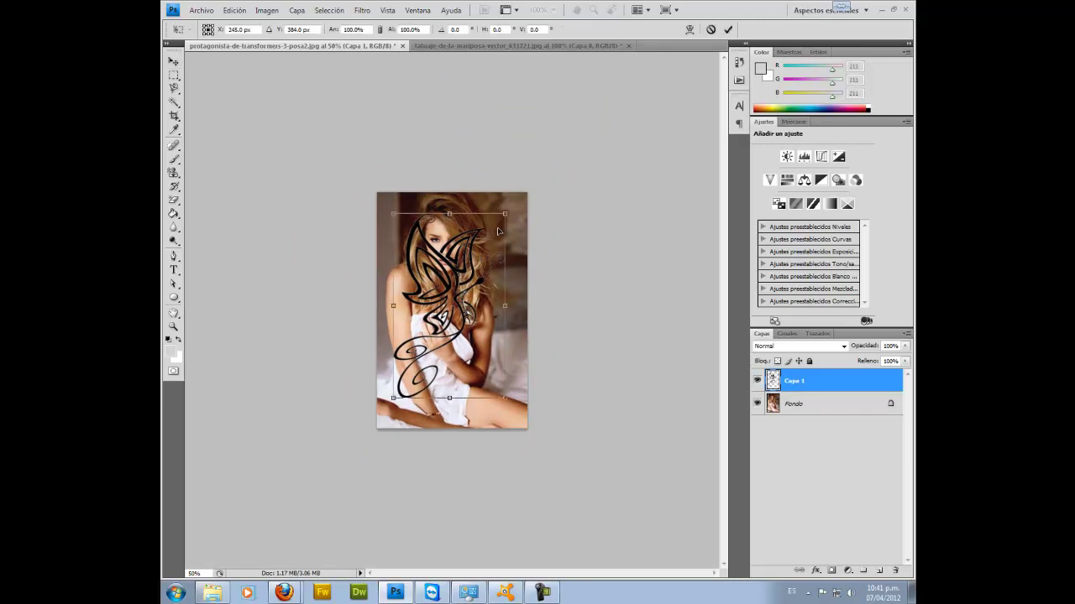
mouse_move(490, 226)
left_mouse_down()
mouse_move(419, 357)
mouse_move(411, 284)
left_mouse_up()
- At 400% zoom, nudge the tattoo onto the upper arm and commit the transform
key("ctrl+plus")
key("ctrl+plus")
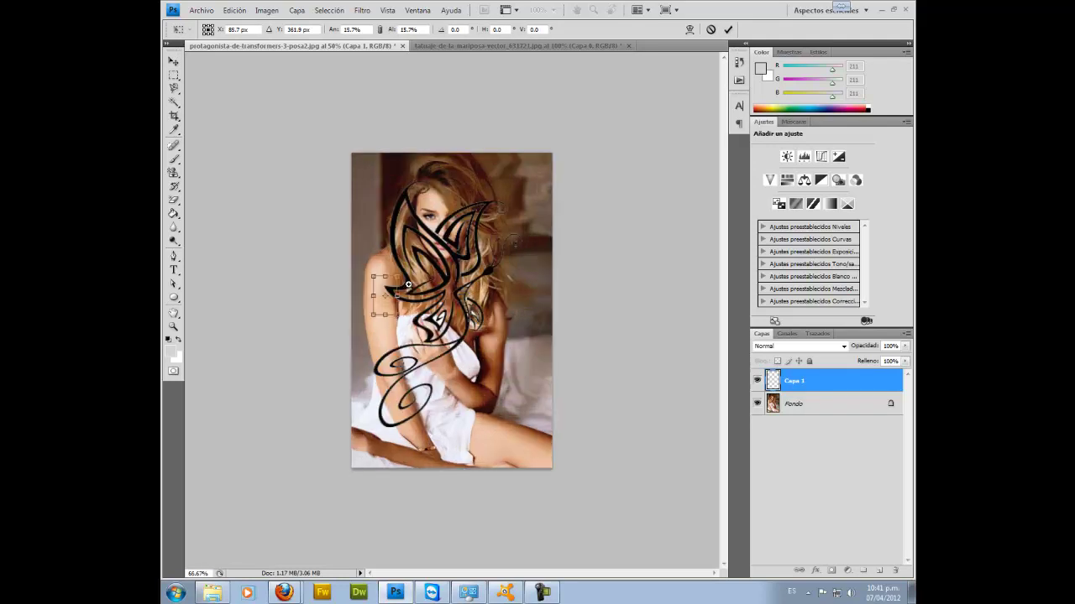
left_click(363, 278, "ctrl")
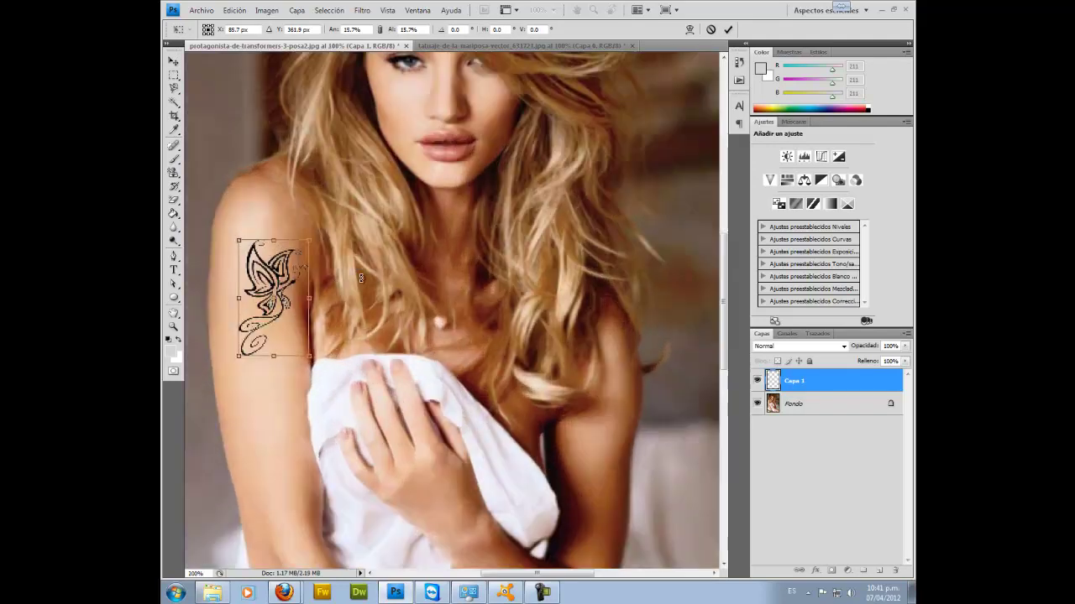
left_click(370, 269, "ctrl")
left_click(391, 257, "ctrl")
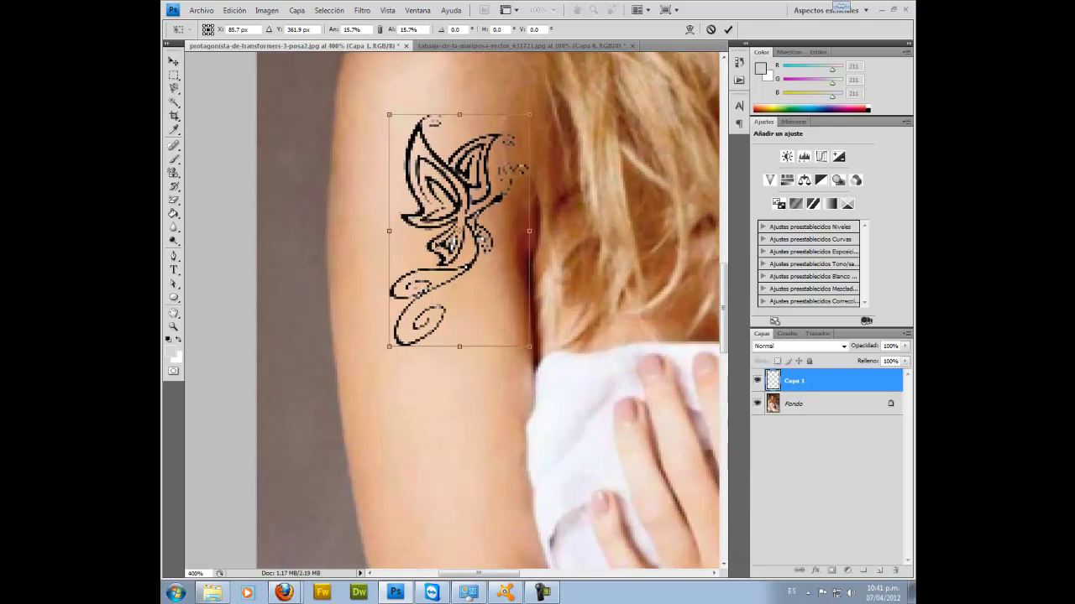
left_click_drag(451, 227, 427, 168)
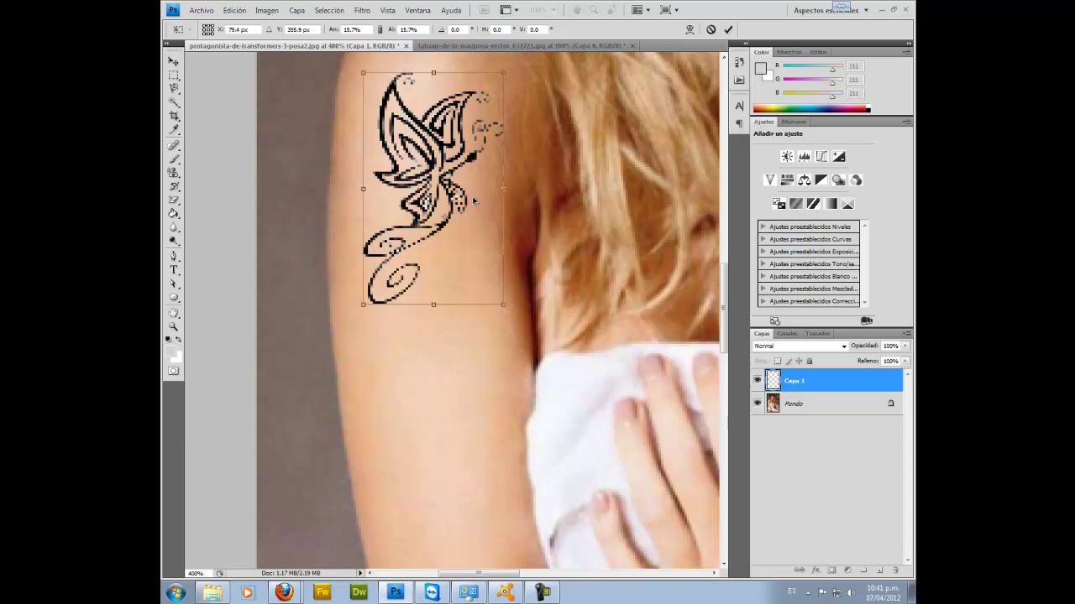
key("Return")
key("ctrl+minus")
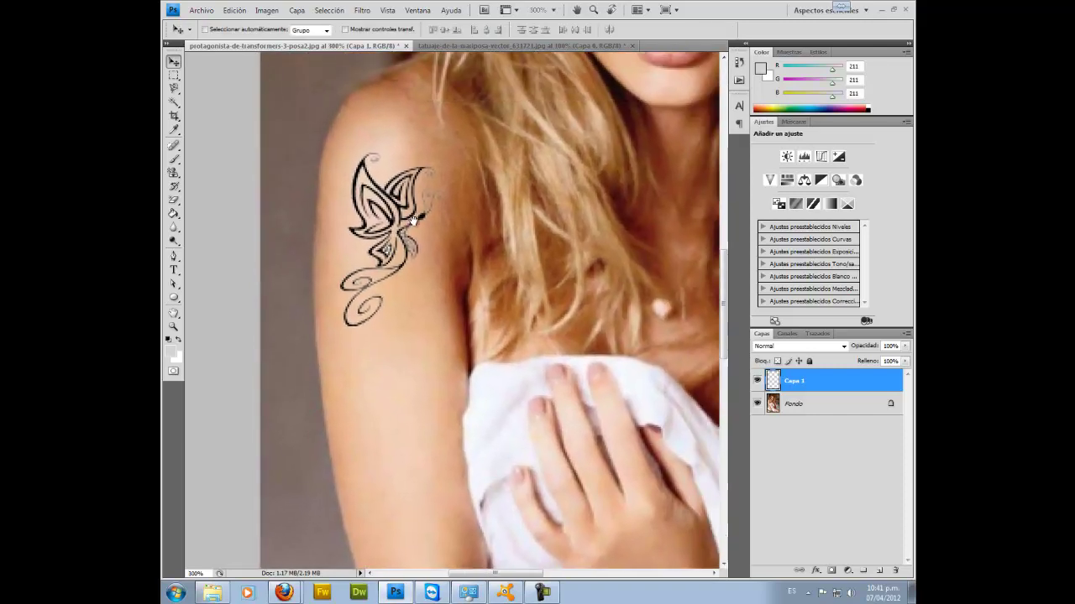
- Add Curvas 1 clipped to Capa 1, pulling the curve down to output 61 at input 119
double_click(829, 392)
left_click(906, 300)
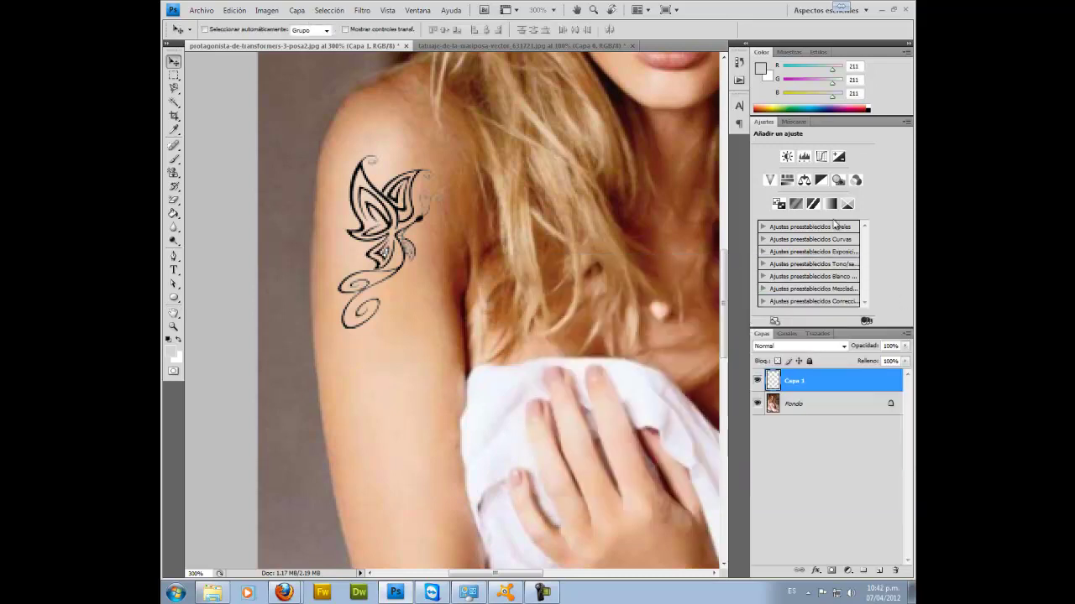
left_click(821, 156)
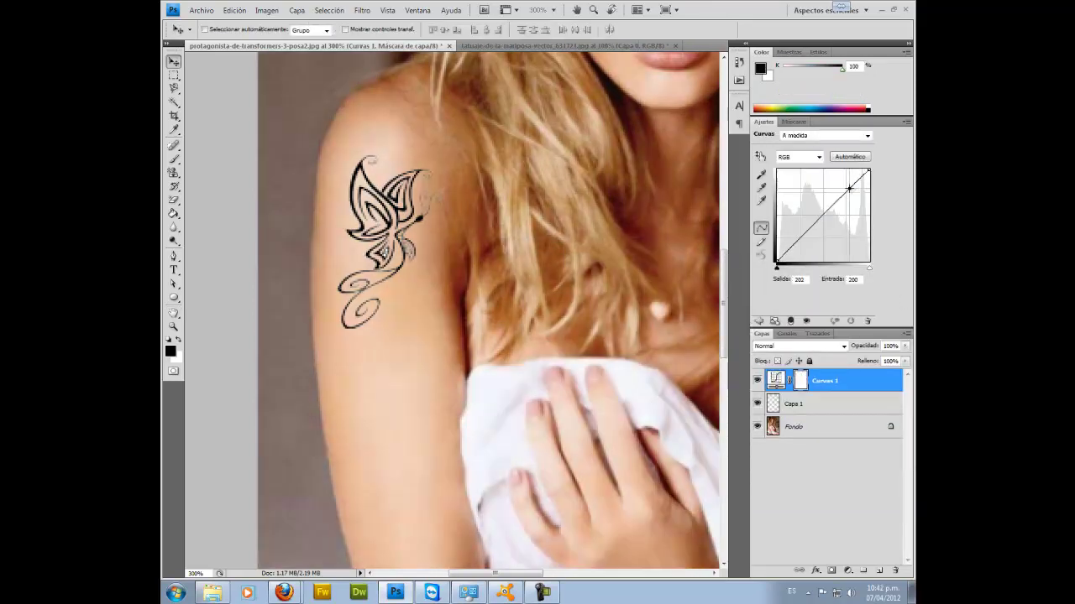
left_click_drag(851, 190, 846, 392)
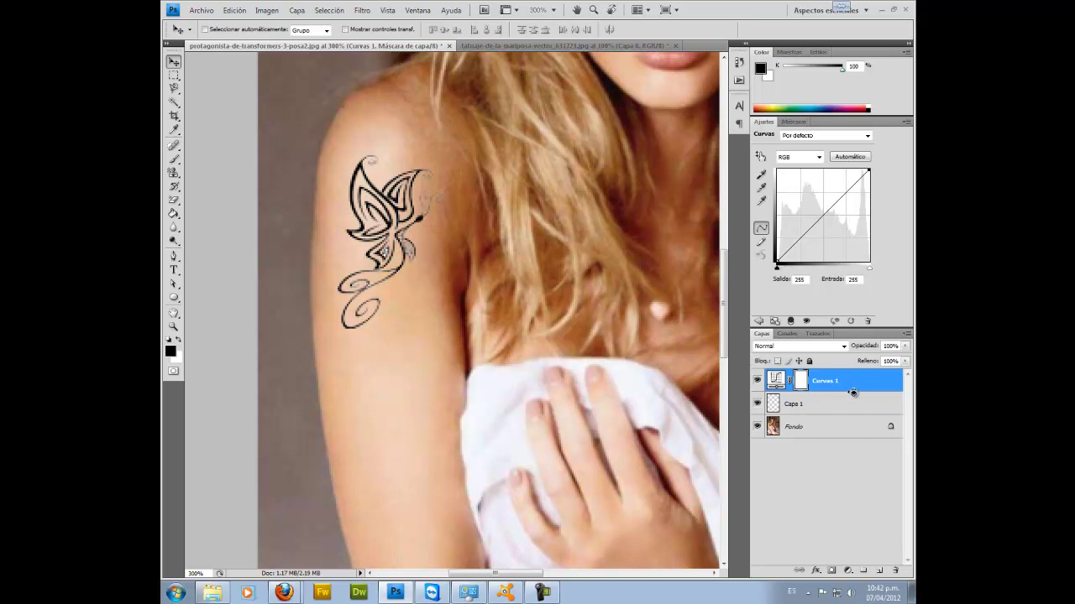
key("ctrl+alt+g")
mouse_move(845, 208)
left_mouse_down()
mouse_move(828, 242)
mouse_move(819, 239)
left_mouse_up()
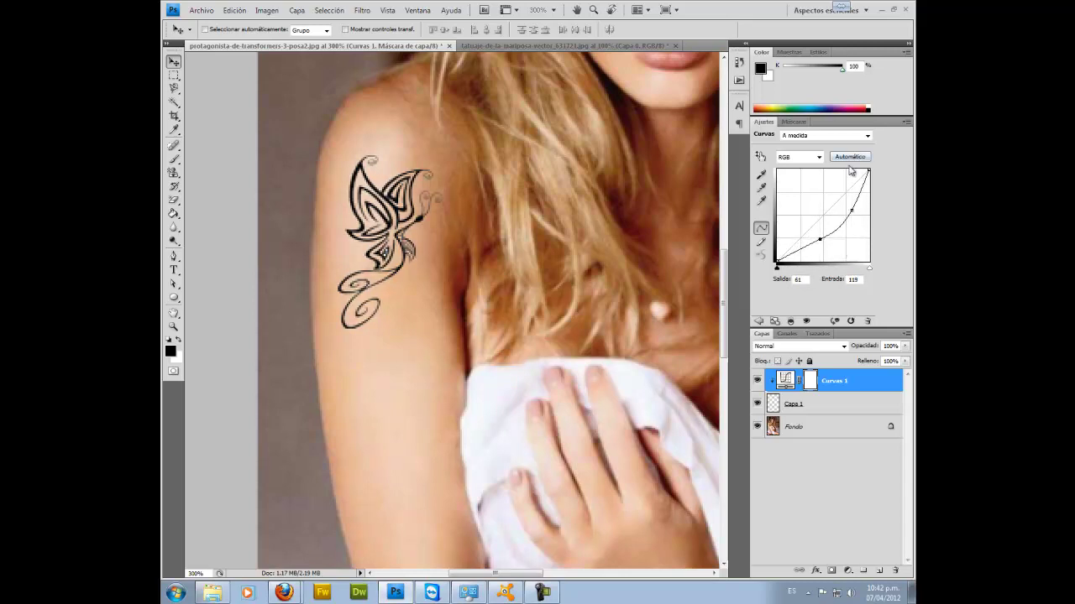
left_click(832, 384)
left_click(465, 225, "ctrl+alt")
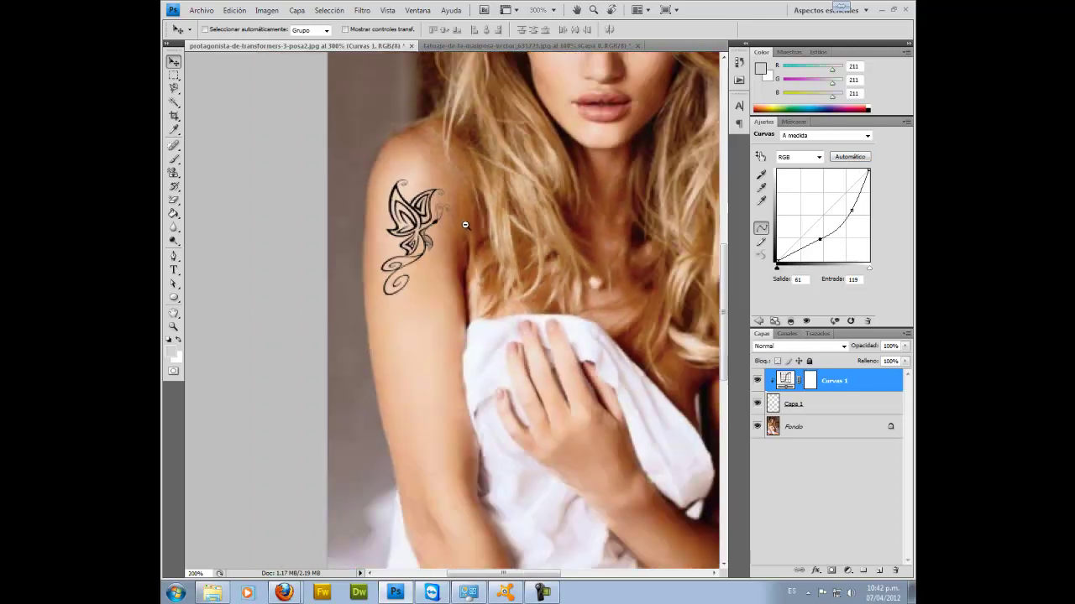
left_click(465, 225, "ctrl+alt")
- Hide Curvas 1 and Capa 1, and duplicate Fondo as Fondo copia
left_click(826, 404)
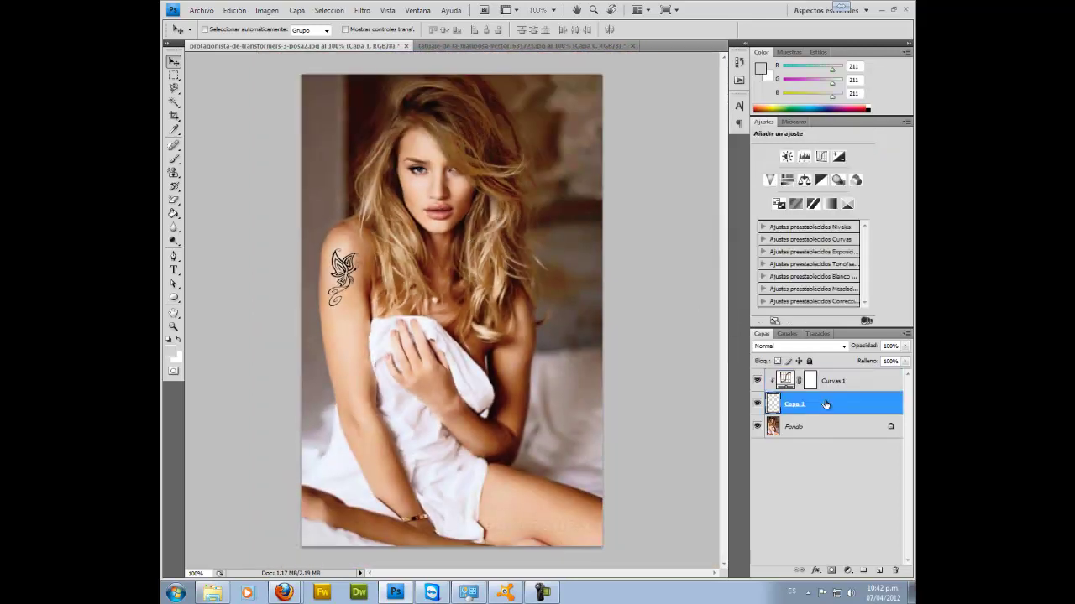
left_click(819, 428)
left_click(810, 406)
left_click_drag(756, 380, 757, 403)
left_click(809, 429)
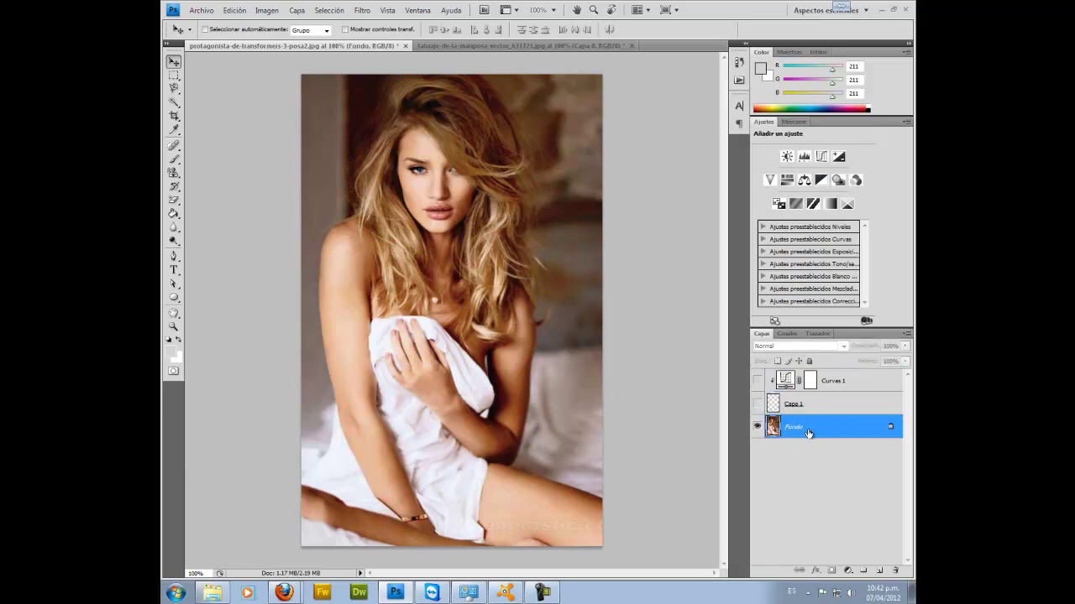
key("ctrl+j")
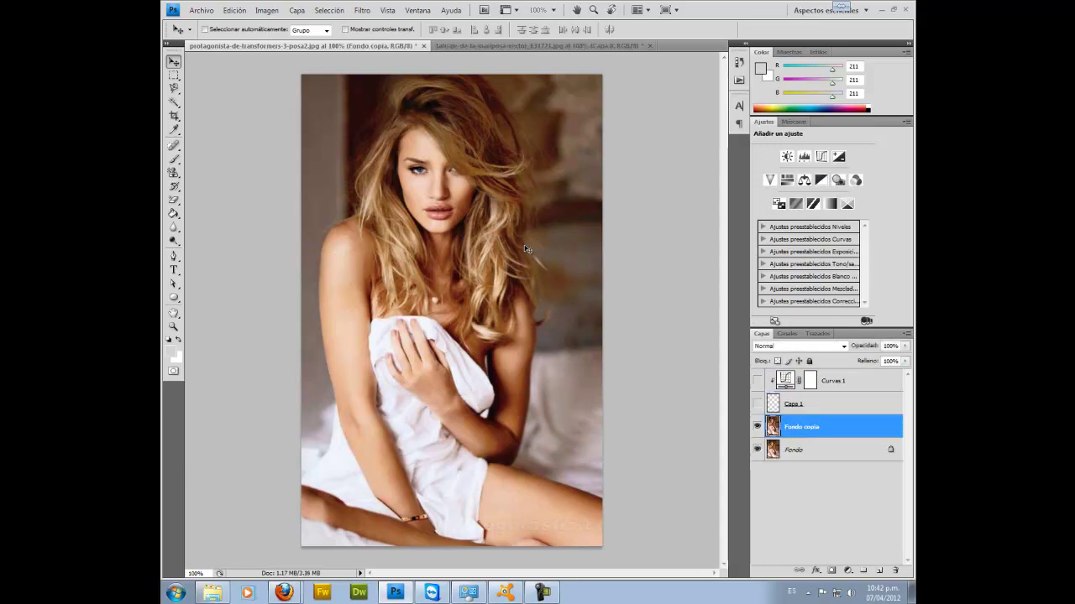
- Try Brightness/Contrast and Shadows/Highlights, then open Color Balance from Imagen > Ajustes
left_click(241, 10)
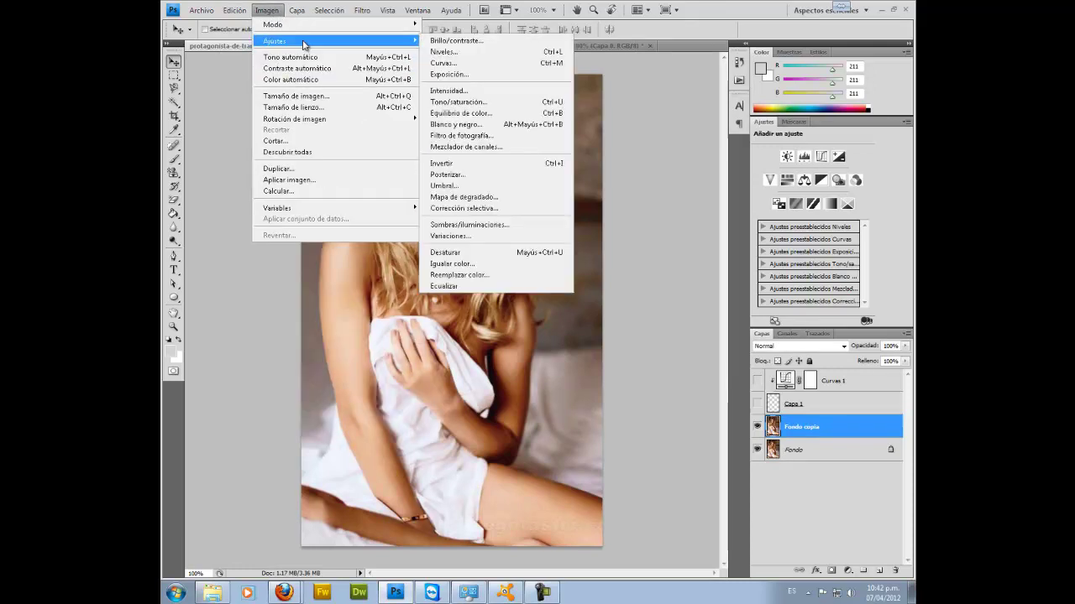
mouse_move(335, 40)
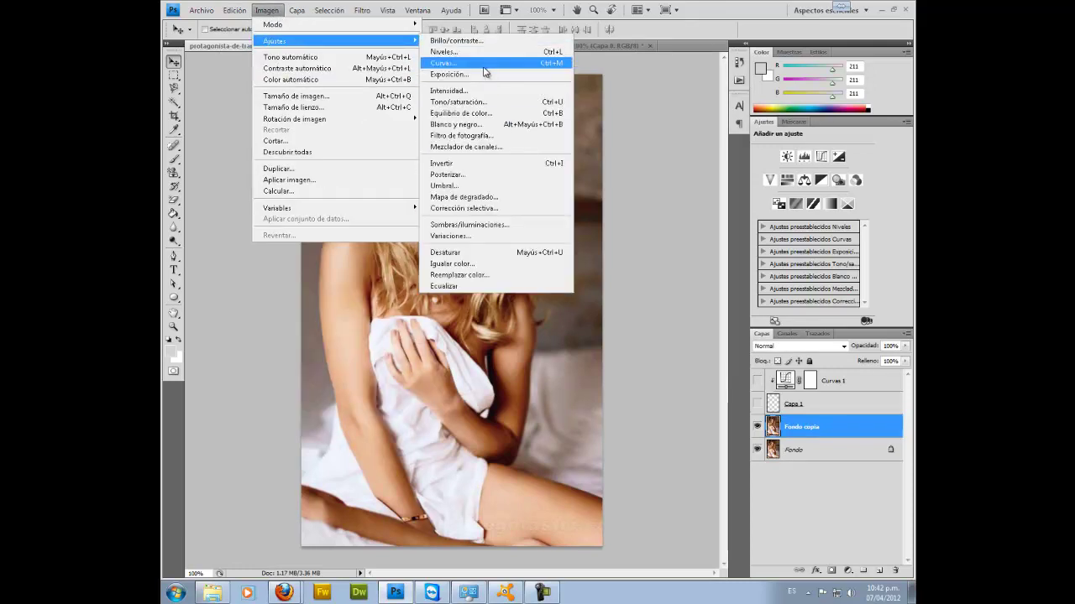
left_click(479, 40)
left_click(604, 206)
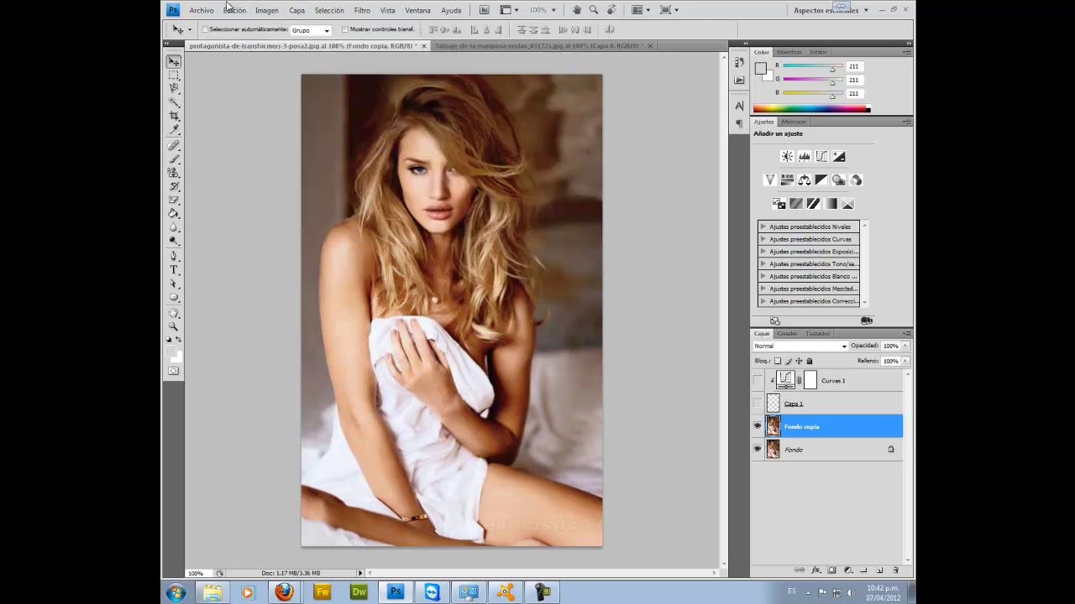
left_click(267, 10)
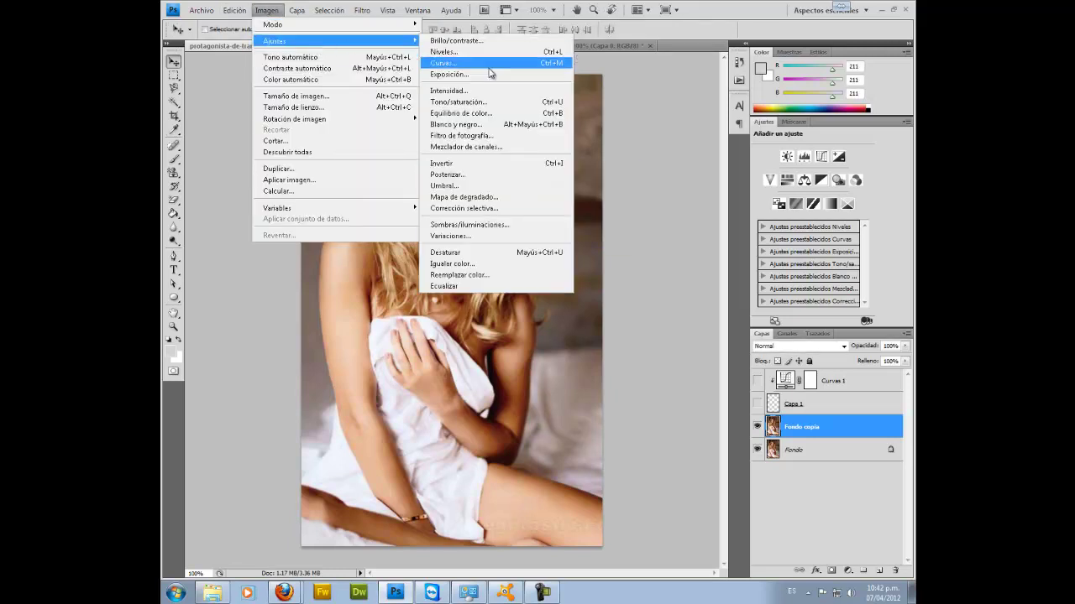
mouse_move(274, 40)
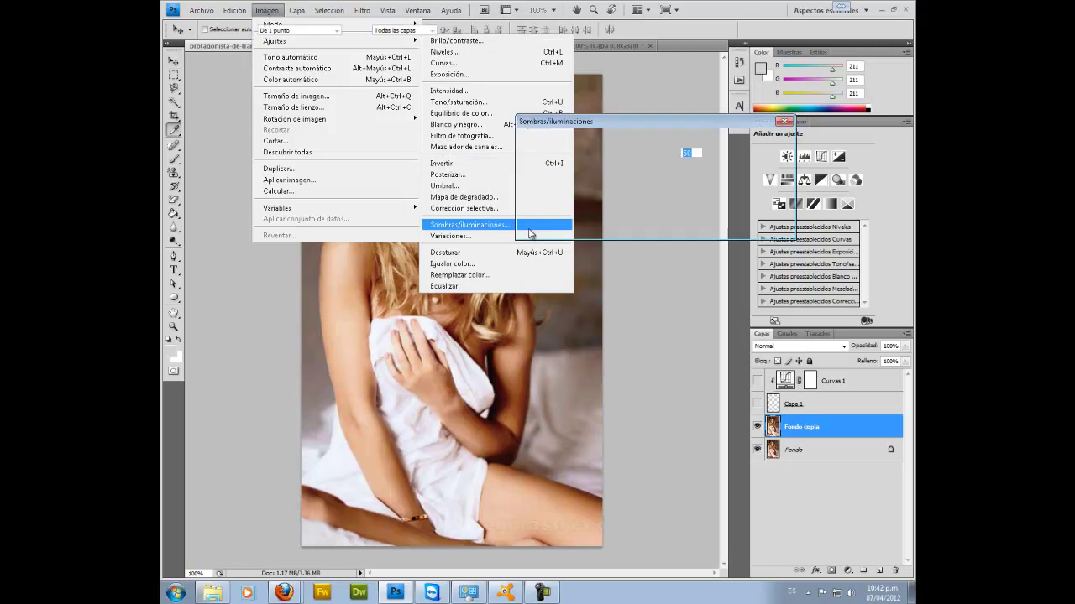
left_click(531, 235)
left_click(762, 149)
left_click(267, 10)
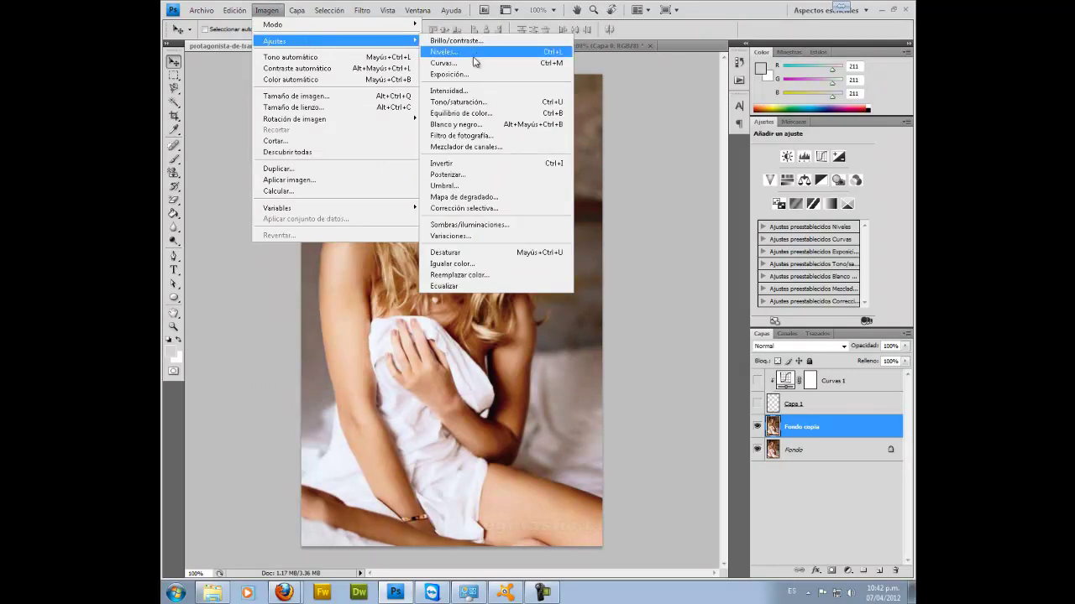
left_click(493, 113)
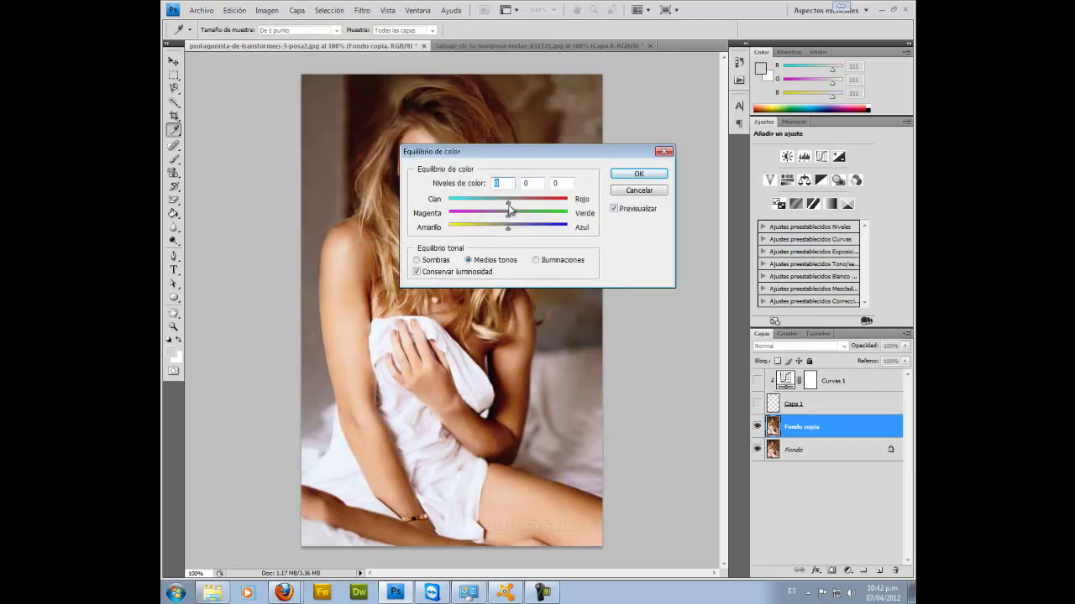
- Compare tone ranges, then push all three midtone colour sliders to +100
left_click(417, 262)
left_click(491, 263)
left_click(545, 265)
left_click(490, 261)
mouse_move(509, 207)
left_mouse_down()
mouse_move(449, 199)
mouse_move(449, 213)
left_mouse_up()
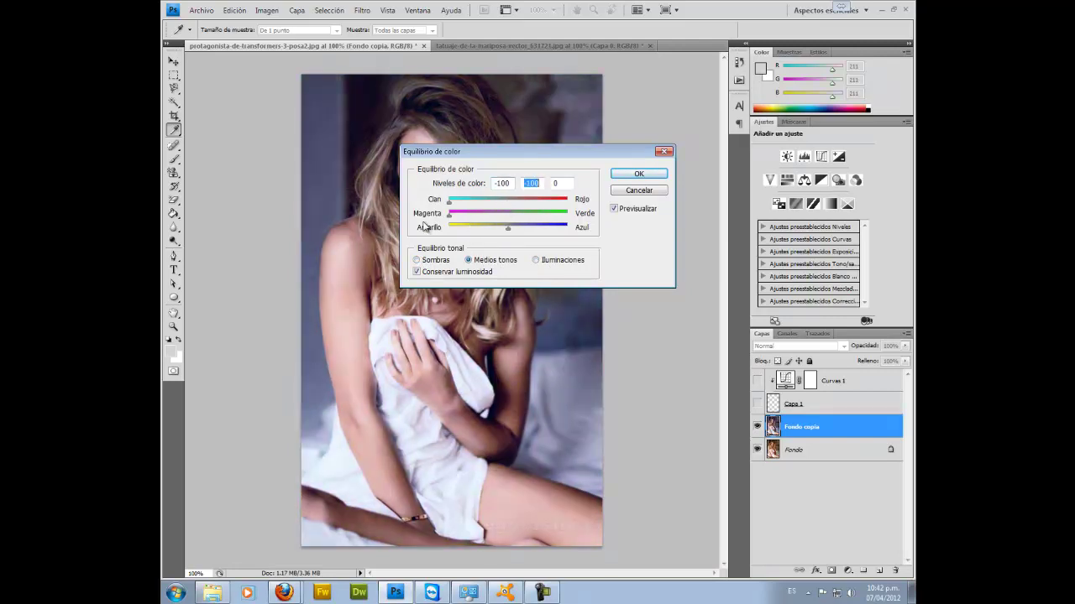
left_click_drag(510, 231, 605, 235)
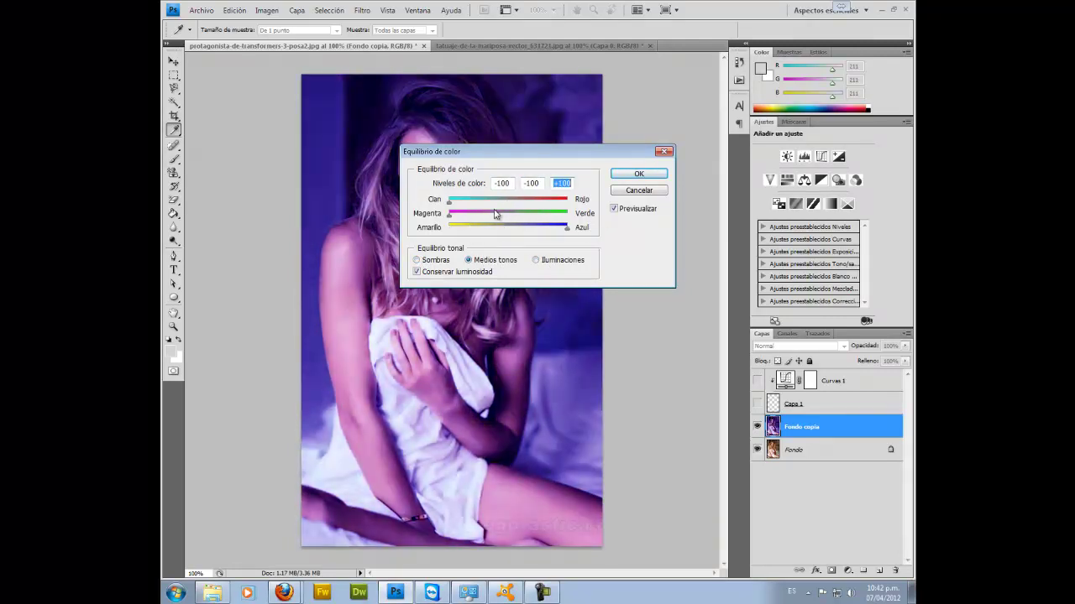
left_click_drag(451, 215, 567, 213)
left_click_drag(450, 200, 568, 200)
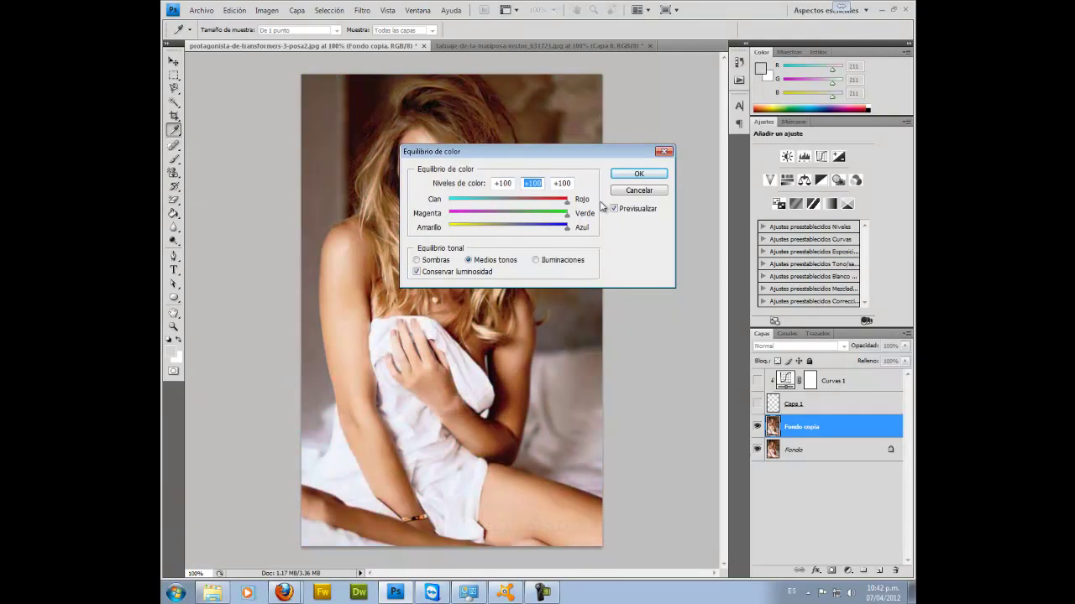
- Cycle through shadows, midtones and highlights and uncheck Conservar luminosidad
left_click(454, 262)
left_click(498, 260)
left_click(532, 260)
left_click(425, 273)
left_click(470, 260)
left_click(420, 260)
- Drag the shadow colour sliders to their extremes, moving the dialog aside to see the photo
left_click_drag(508, 202, 429, 215)
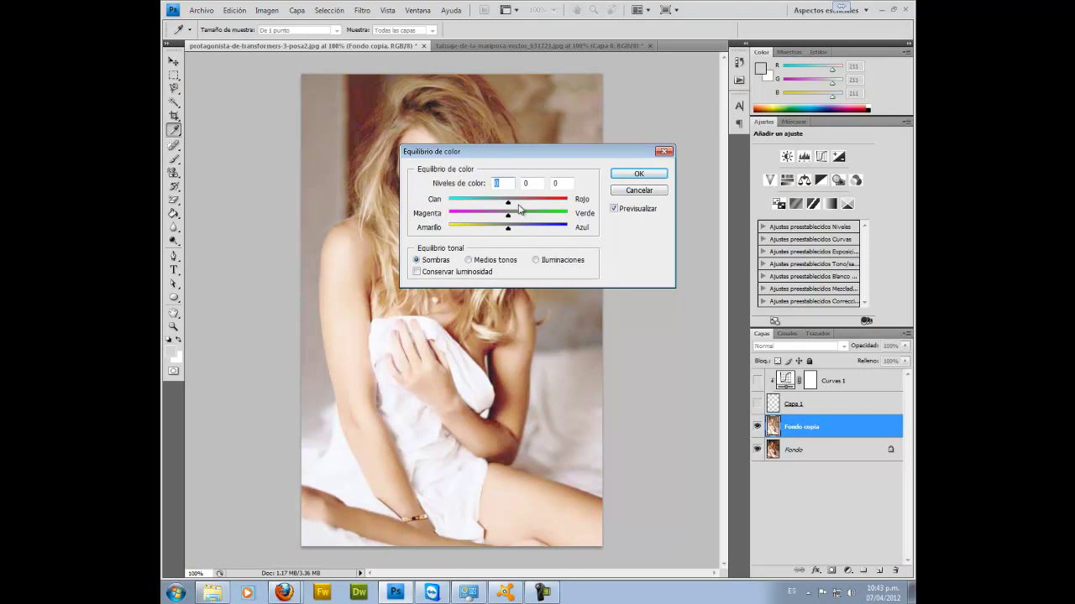
mouse_move(507, 216)
left_mouse_down()
mouse_move(448, 217)
mouse_move(421, 234)
left_mouse_up()
left_click_drag(495, 159, 667, 89)
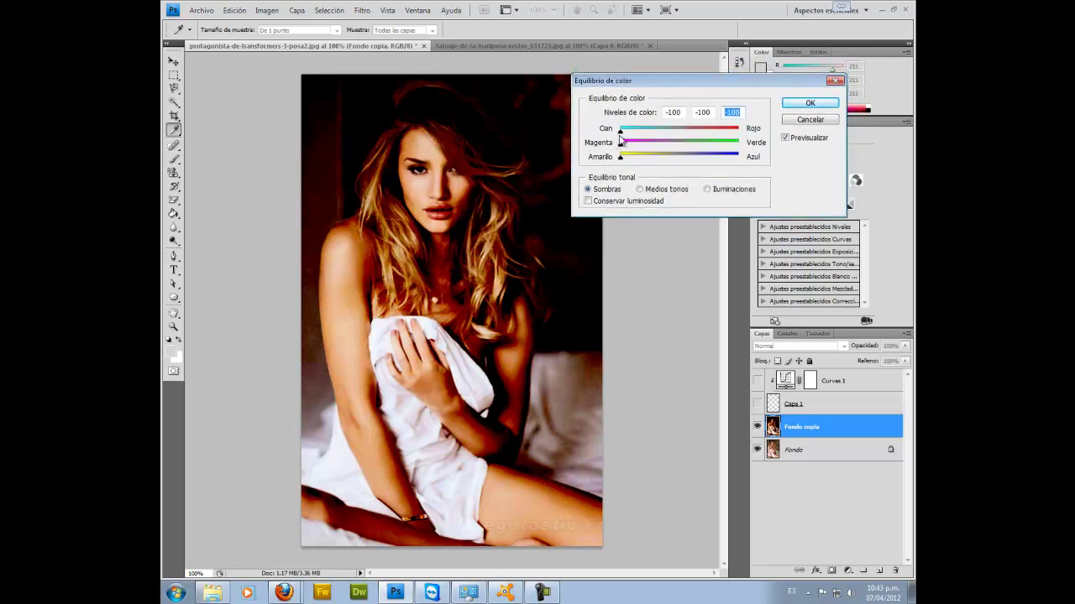
left_click_drag(621, 128, 739, 129)
left_click_drag(620, 143, 750, 153)
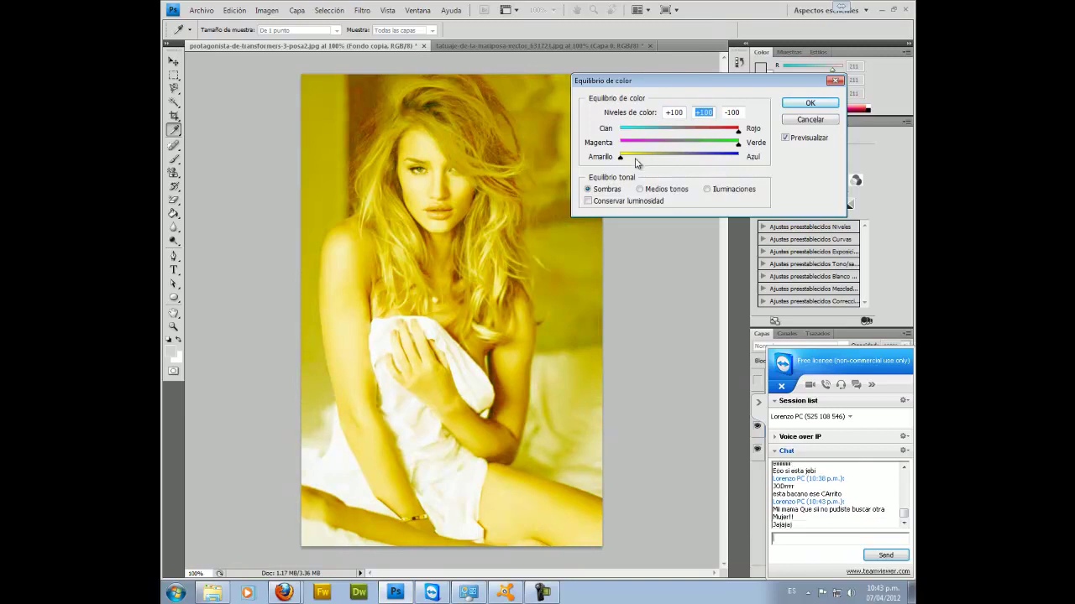
left_click_drag(621, 158, 762, 162)
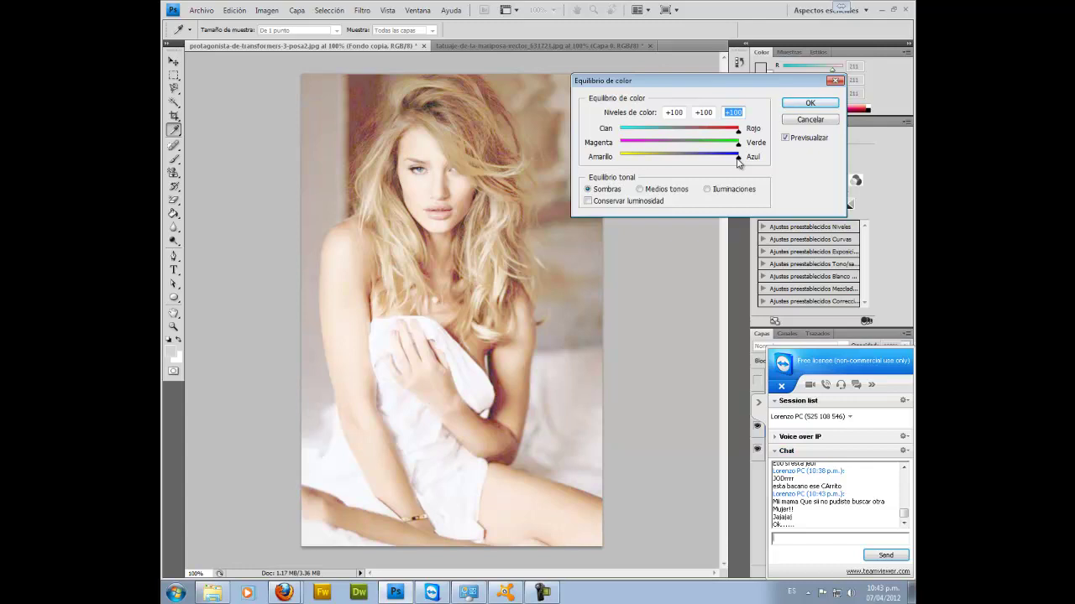
- Set yellow–blue back to about -9, check highlights, then cancel Color Balance
left_click(792, 106)
mouse_move(739, 157)
left_mouse_down()
mouse_move(666, 161)
mouse_move(681, 161)
mouse_move(681, 136)
mouse_move(714, 140)
mouse_move(634, 142)
left_mouse_up()
left_click(709, 190)
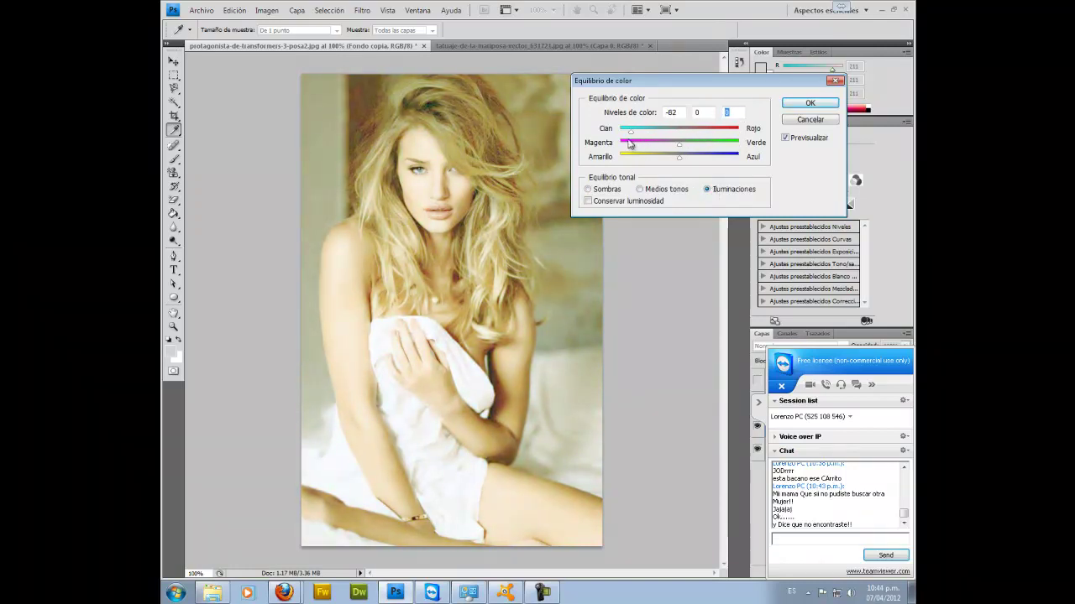
left_click(808, 120)
left_click(267, 10)
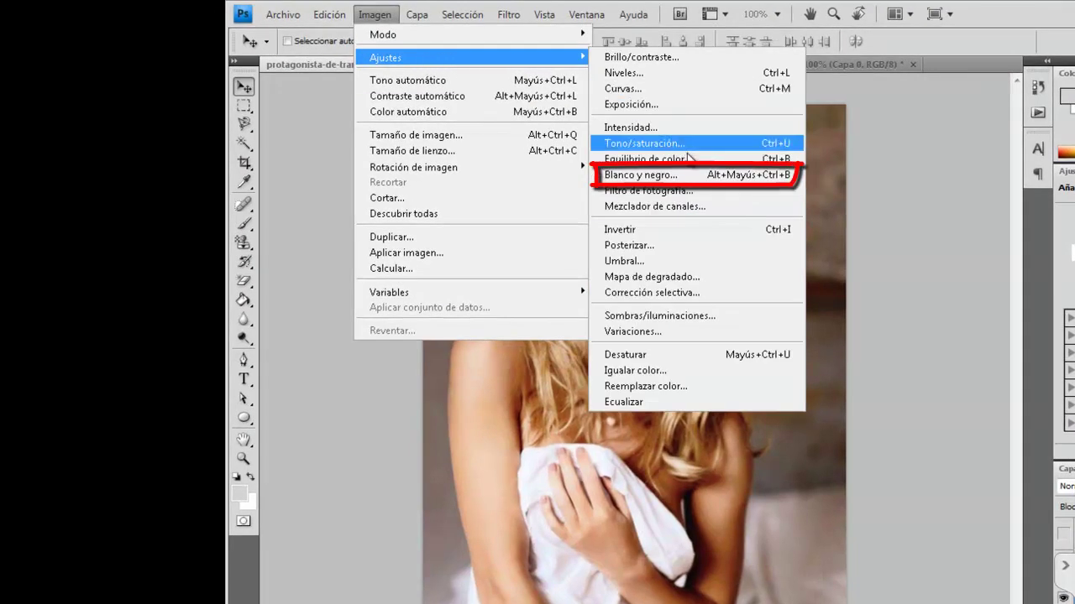
- Convert the Fondo copia layer to black and white with the Por defecto preset
left_click(702, 173)
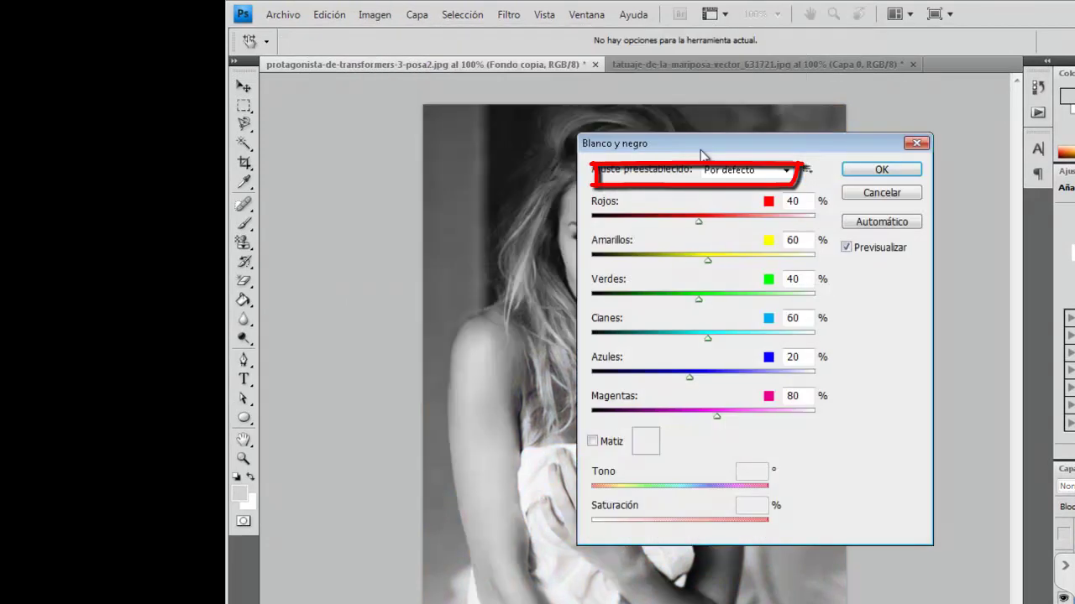
left_click_drag(723, 143, 969, 146)
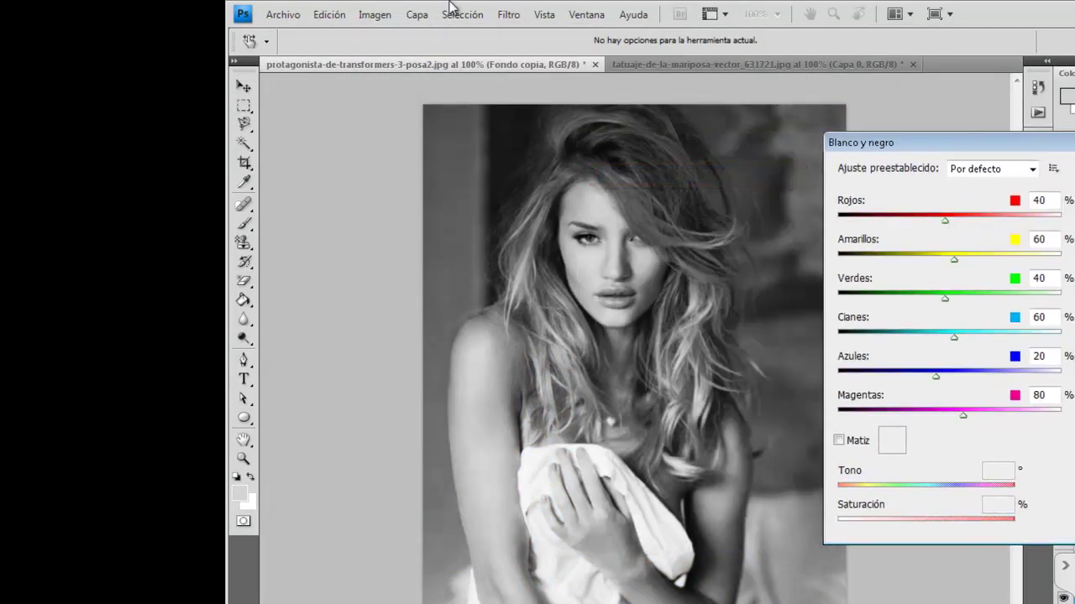
left_click(379, 15)
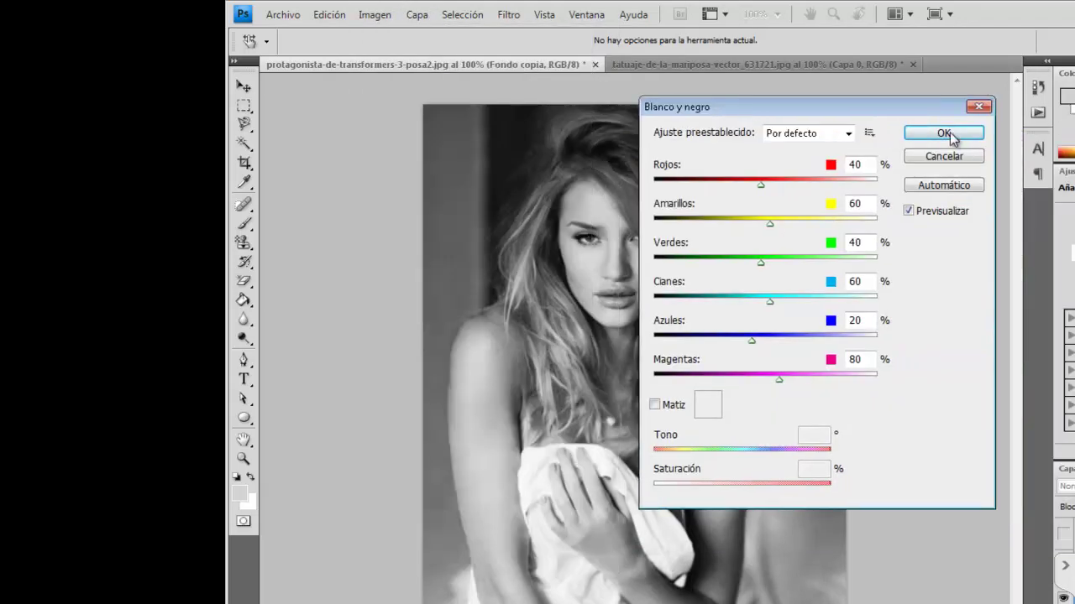
left_click(942, 134)
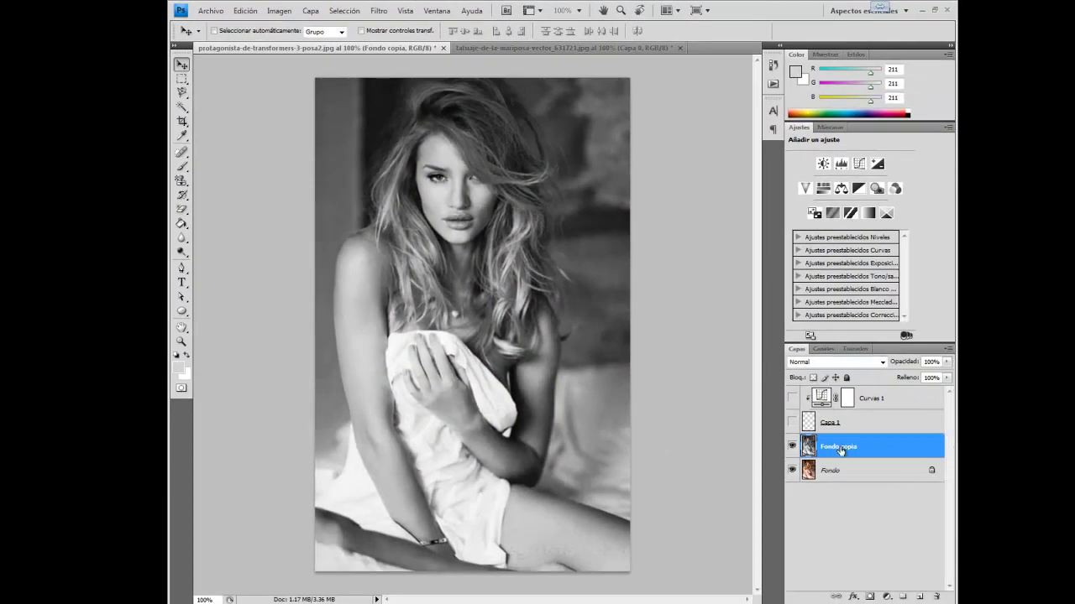
- Duplicate the black-and-white Fondo copia layer into a new document
key("ctrl+alt+j")
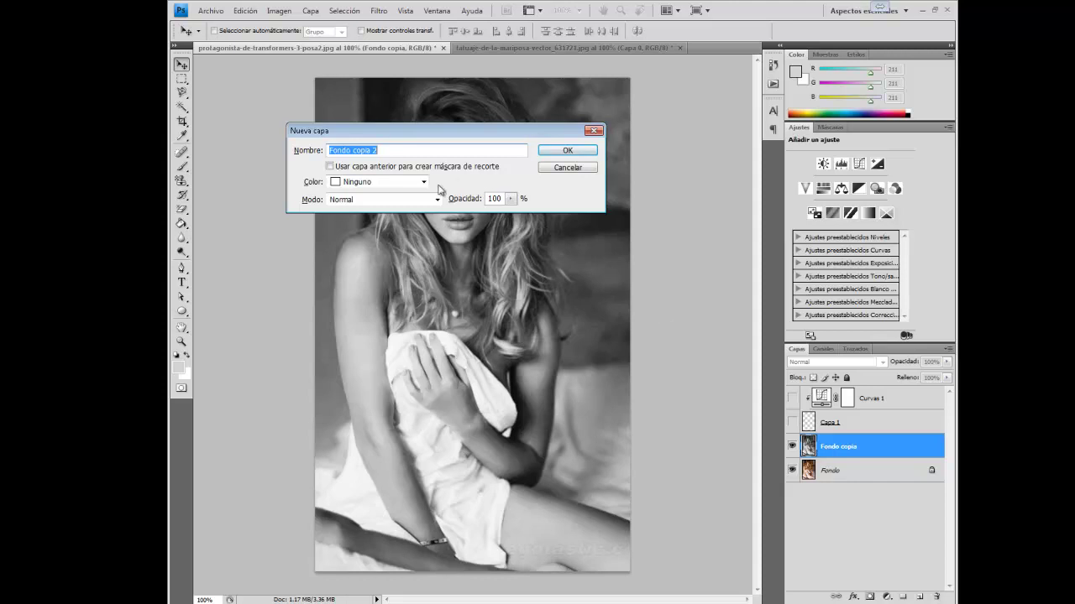
left_click(568, 168)
right_click(858, 448)
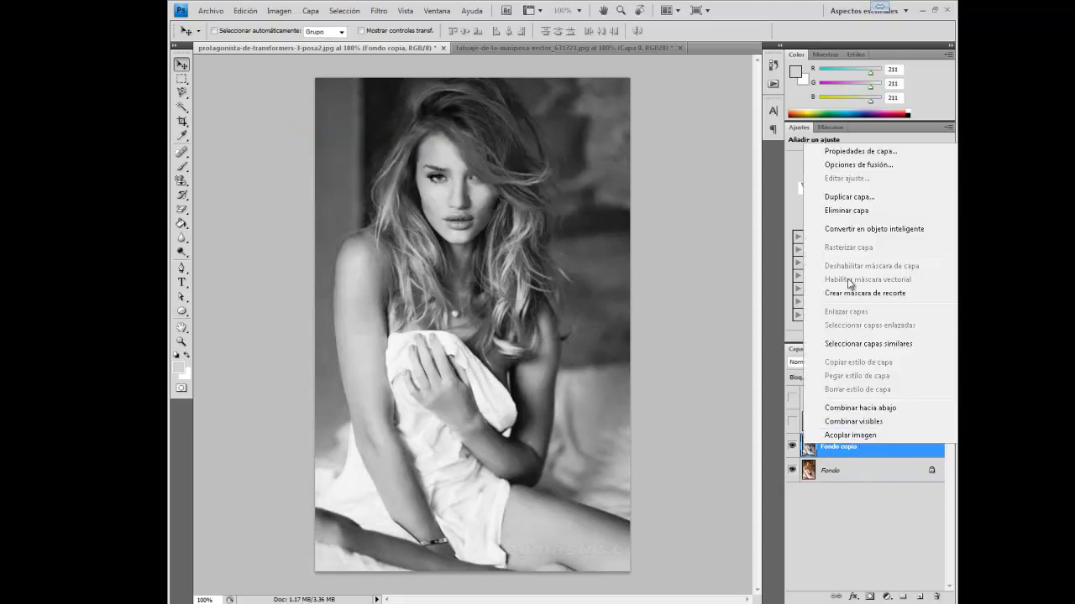
left_click(847, 200)
left_click(592, 240)
left_click(520, 257)
left_click(671, 190)
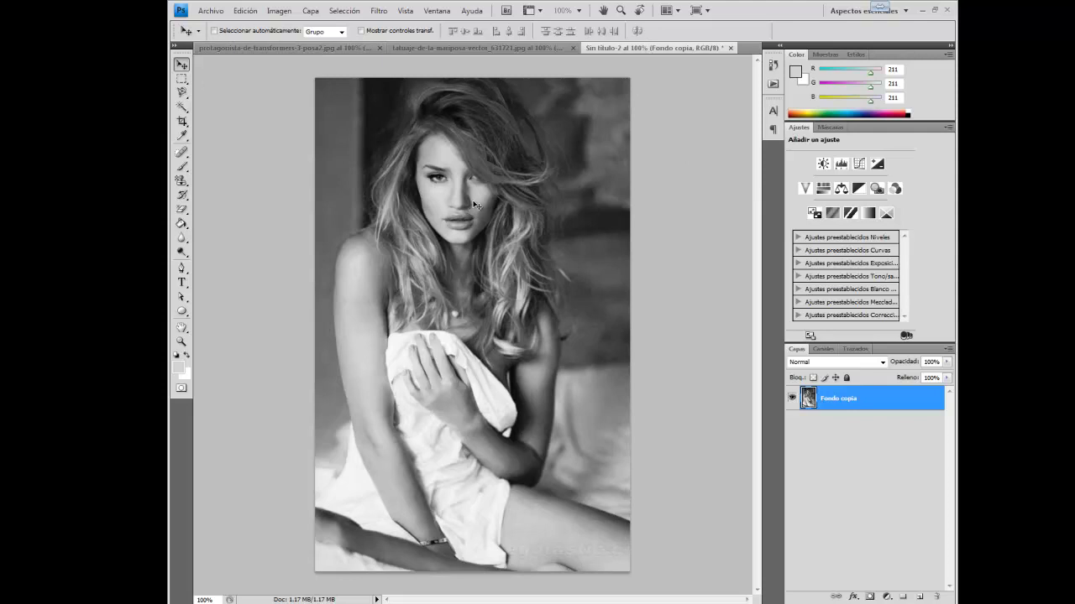
- Save the new document as importar.psd and close it
key("ctrl+s")
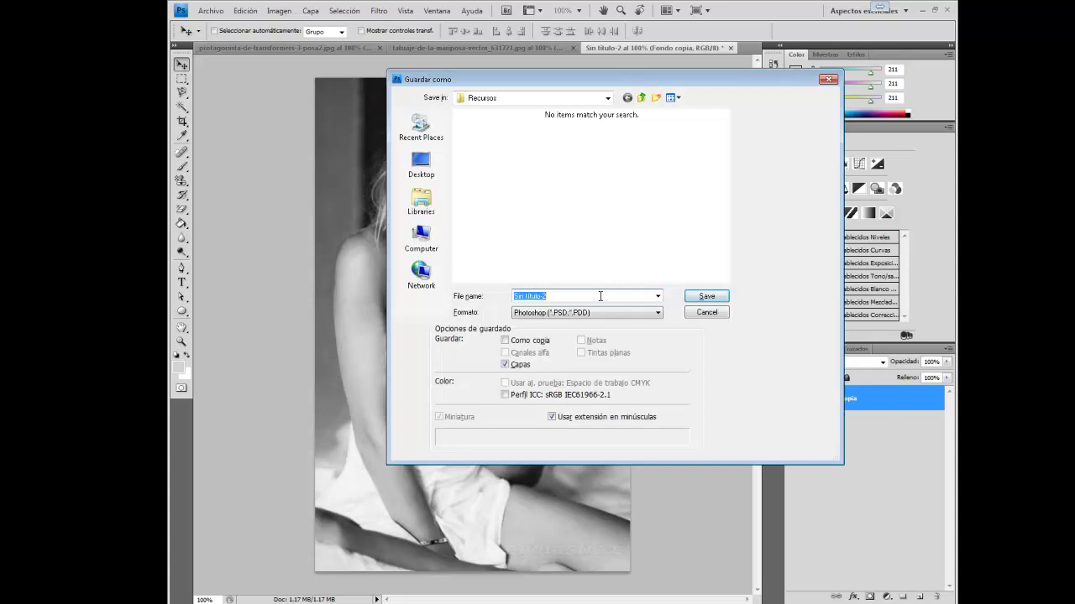
type("importar")
key("Return")
left_click(720, 205)
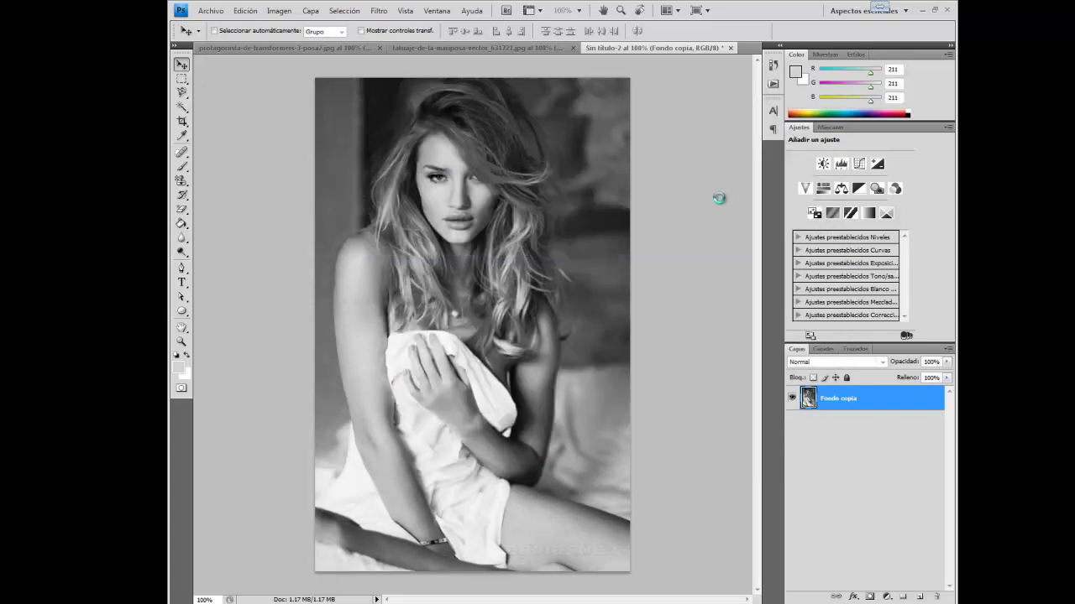
left_click(731, 49)
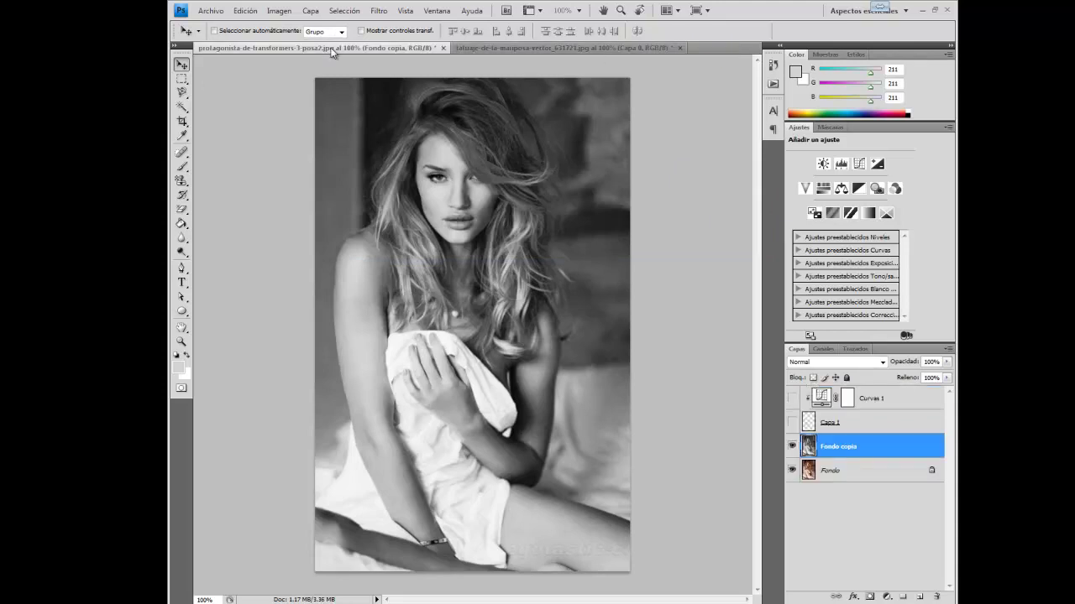
- Hide and delete Fondo copia, then make the Capa 1 and Curvas 1 layers visible
left_click(792, 447)
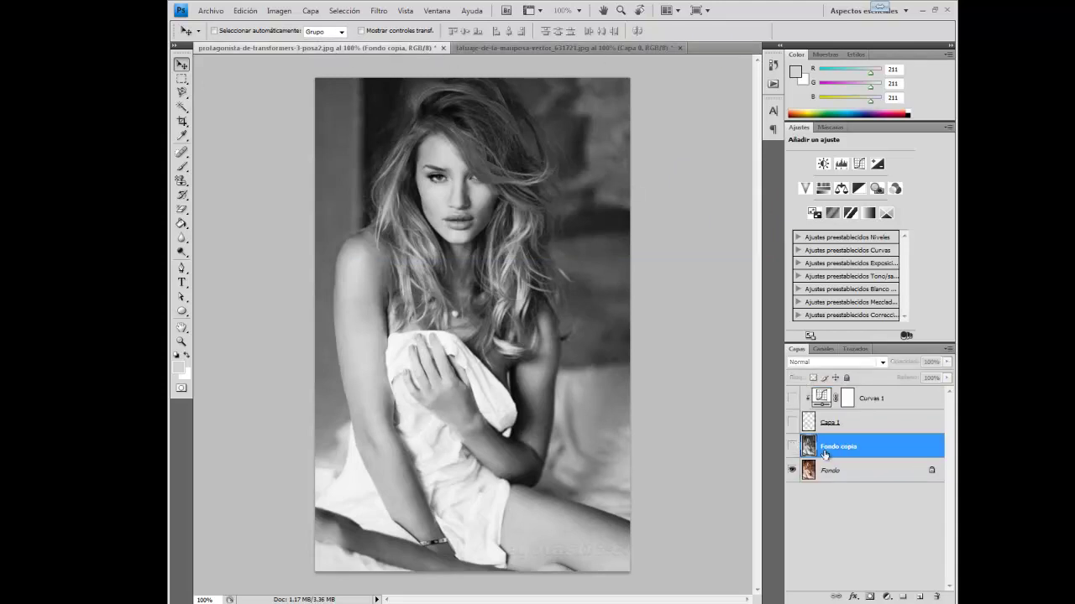
left_click_drag(934, 592, 935, 595)
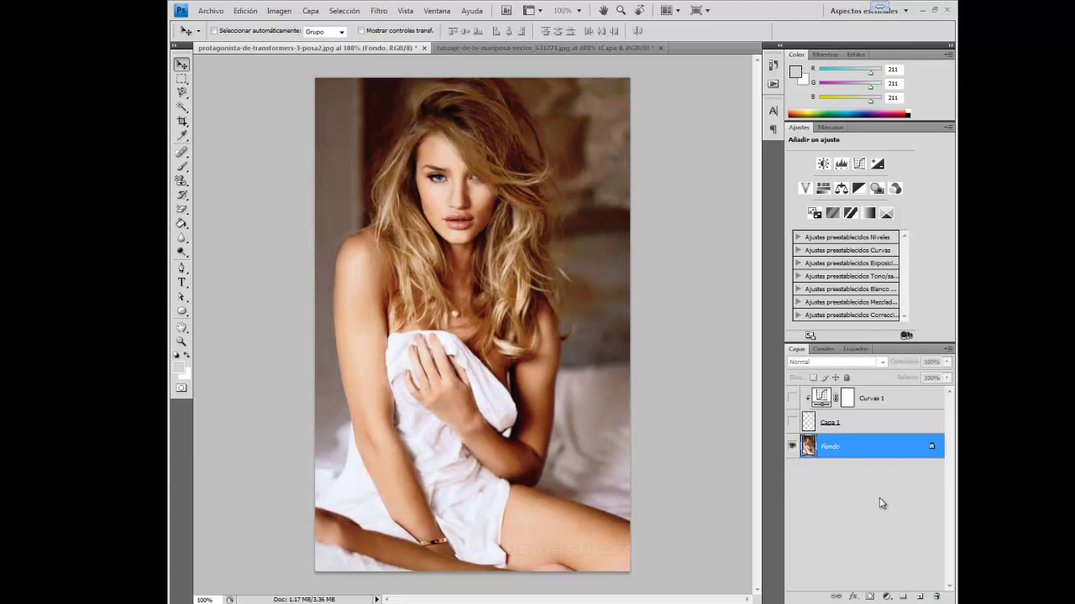
left_click(865, 398)
left_click(792, 422)
- Select Capa 1 and Curvas 1 together and merge them with Ctrl+E
left_click(792, 398)
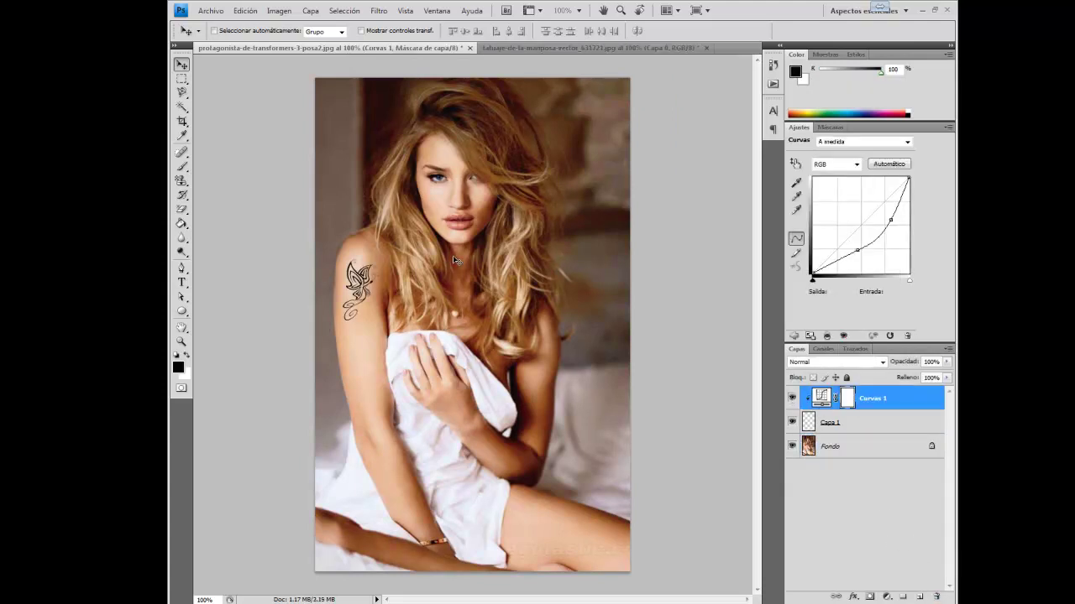
left_click(875, 400)
left_click(378, 10)
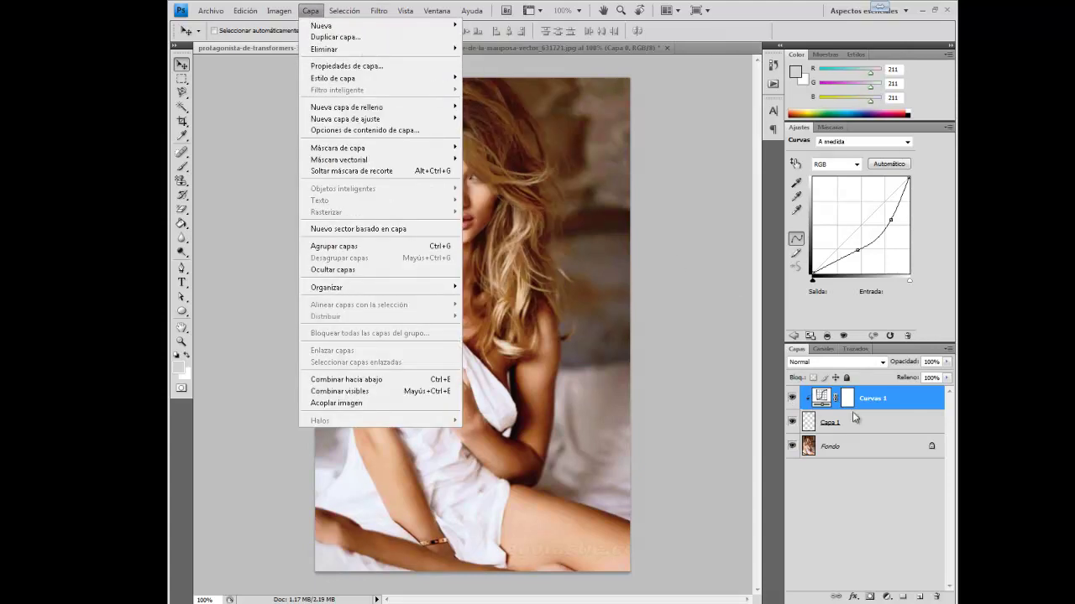
left_click(879, 419)
right_click(879, 414)
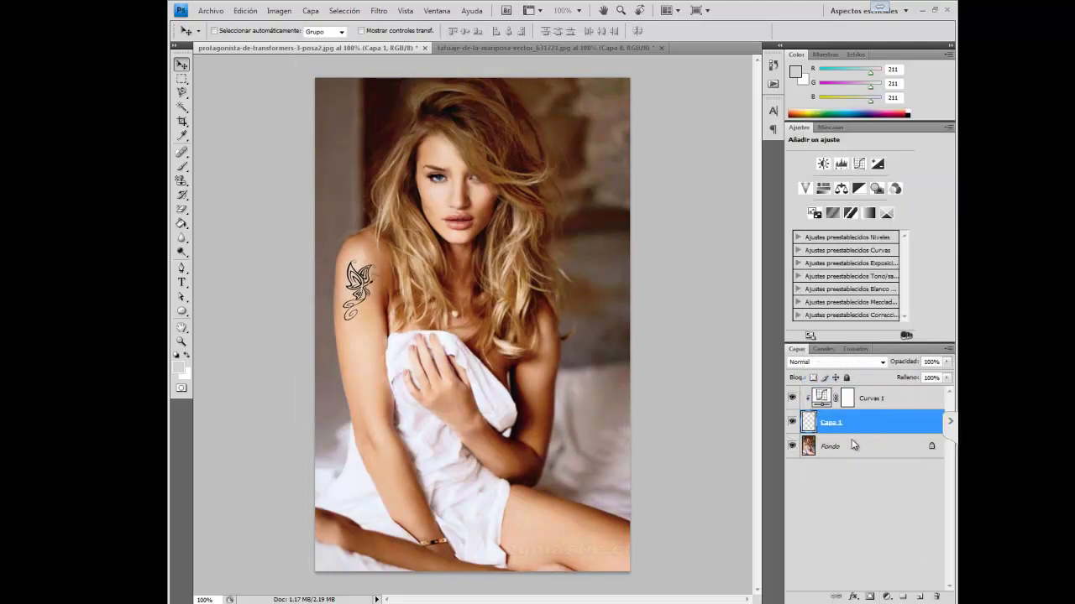
left_click(876, 408)
left_click(873, 415, "shift")
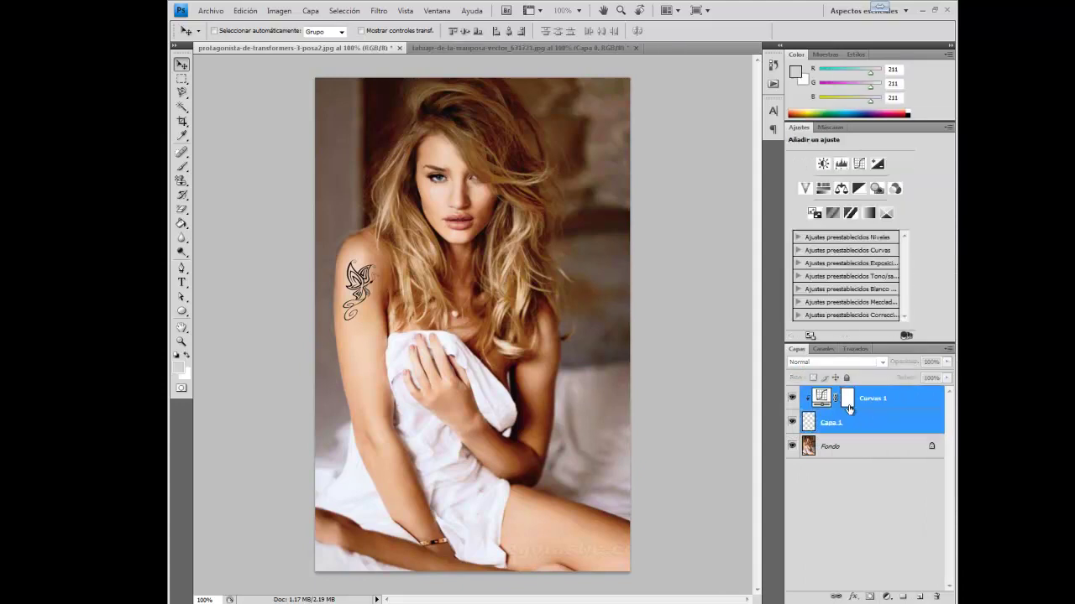
key("ctrl+e")
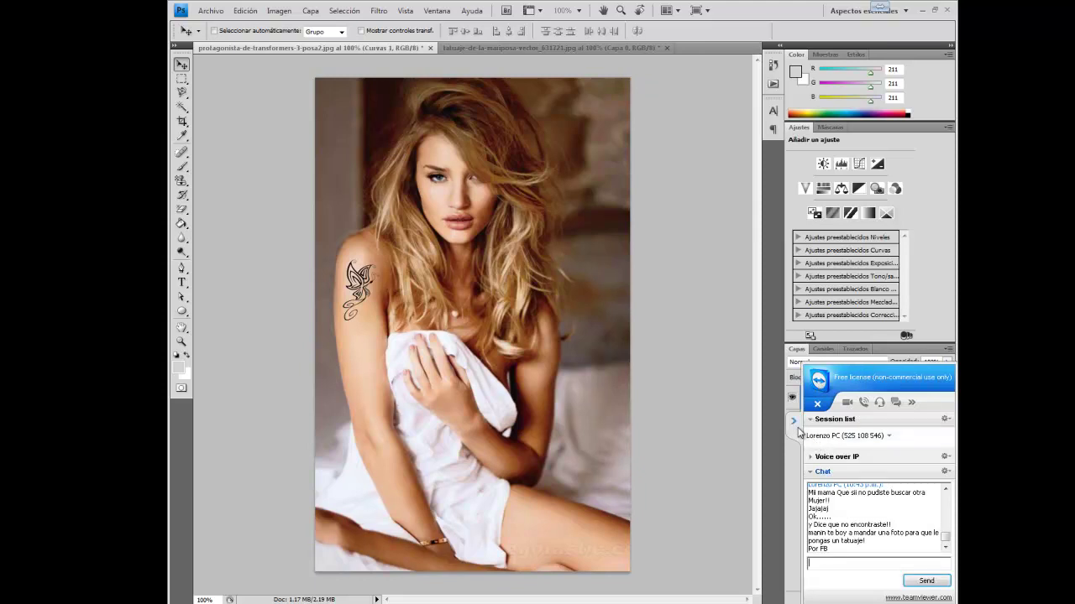
- Try Luz suave blending on the merged tattoo layer, then revert it to Normal
key("t")
left_click_drag(874, 373, 884, 361)
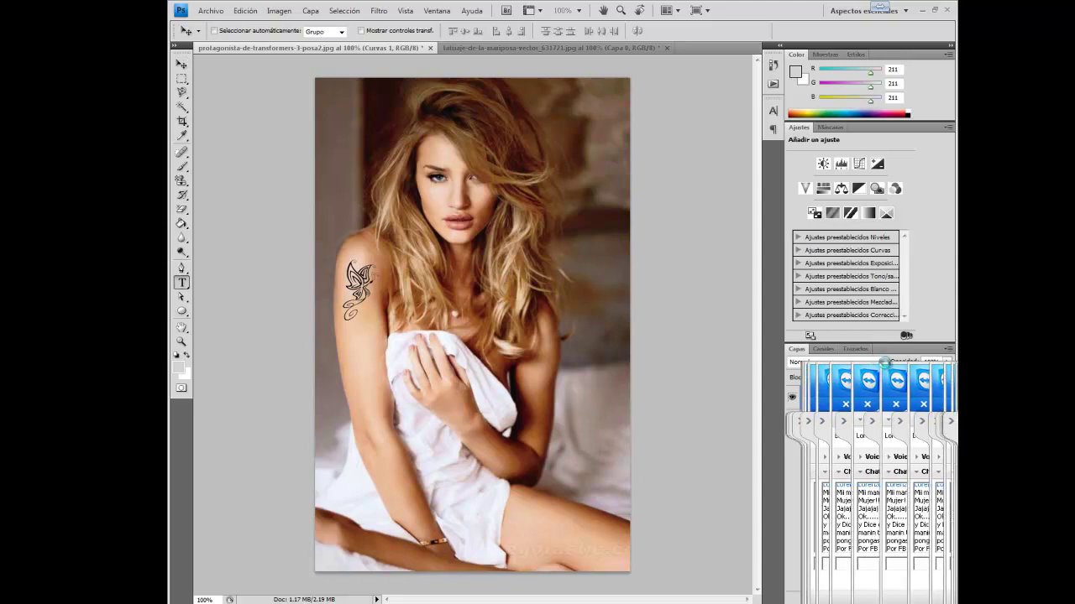
left_click(883, 362)
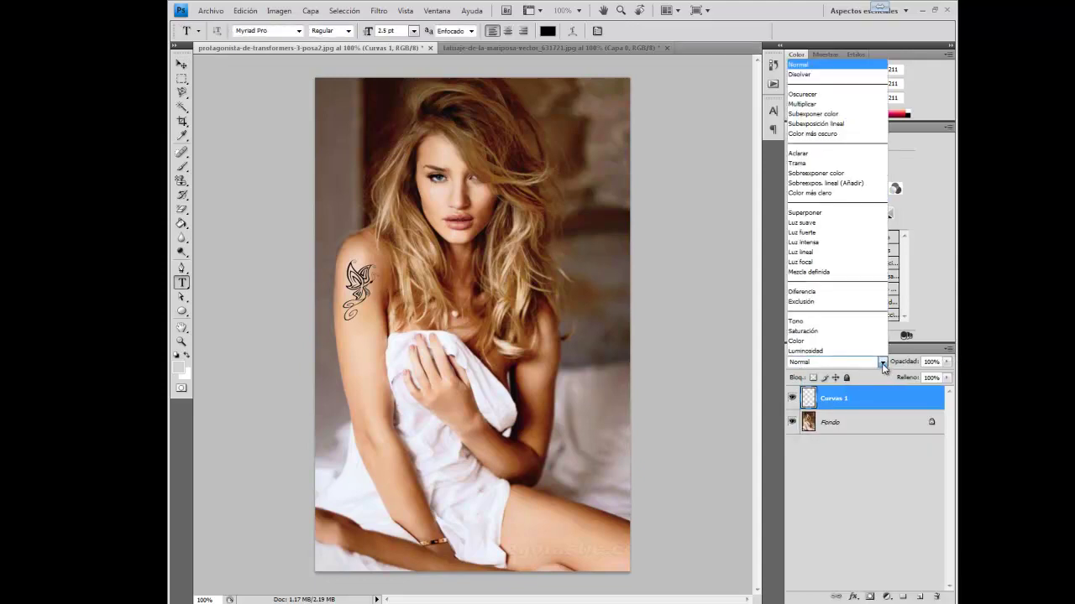
left_click(850, 224)
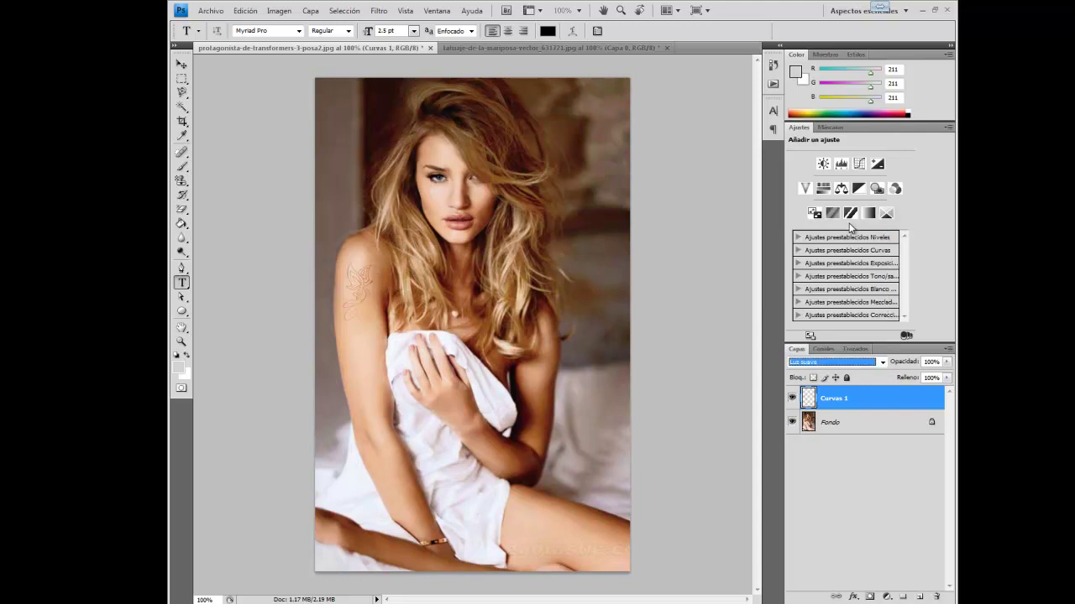
key("ctrl+z")
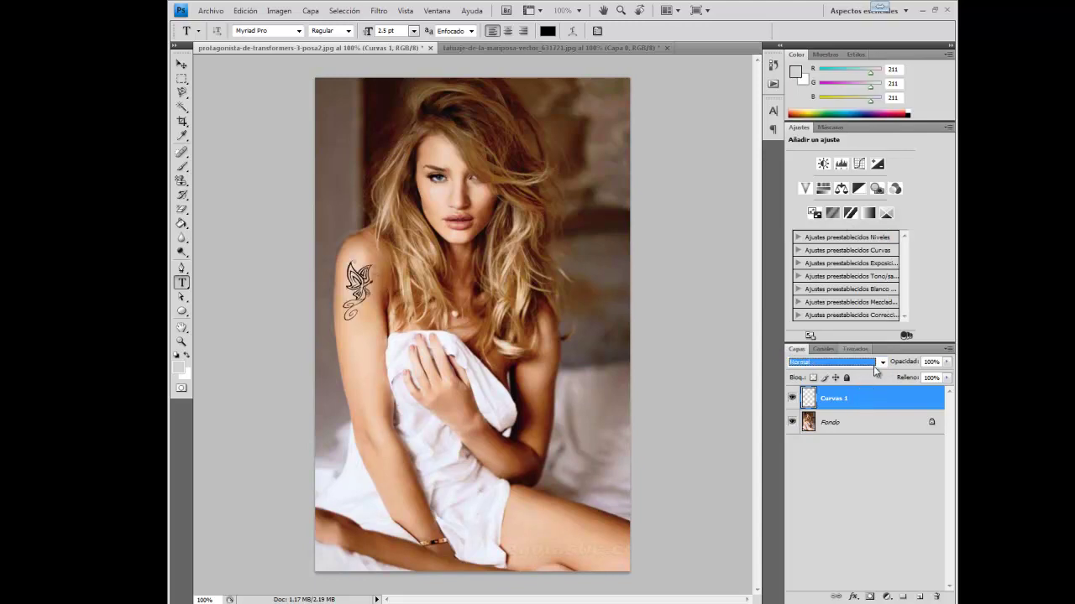
left_click(880, 363)
left_click(898, 402)
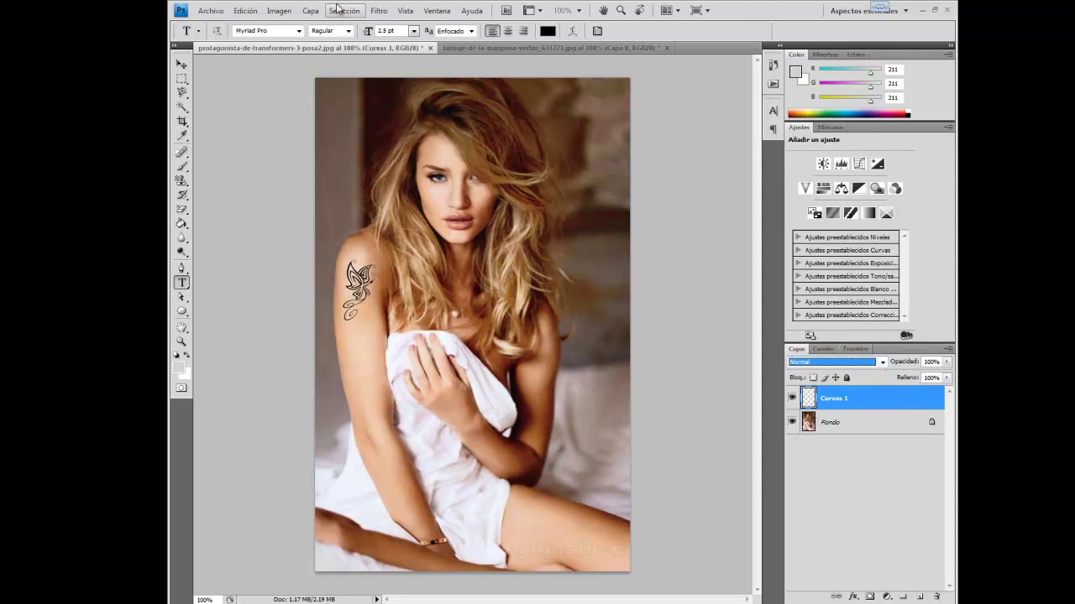
left_click(256, 14)
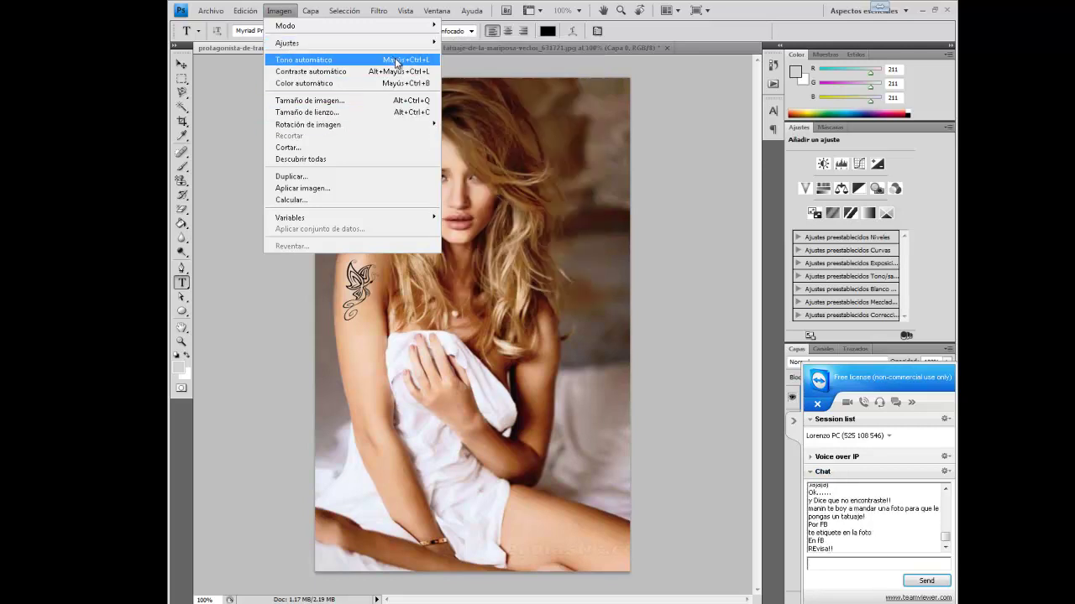
mouse_move(352, 43)
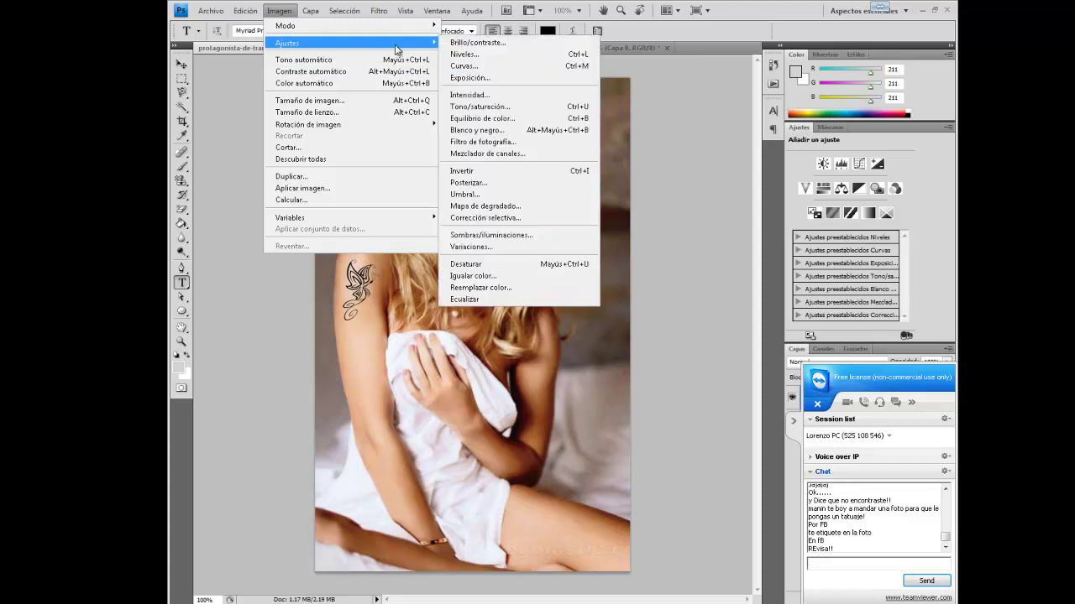
left_click(514, 119)
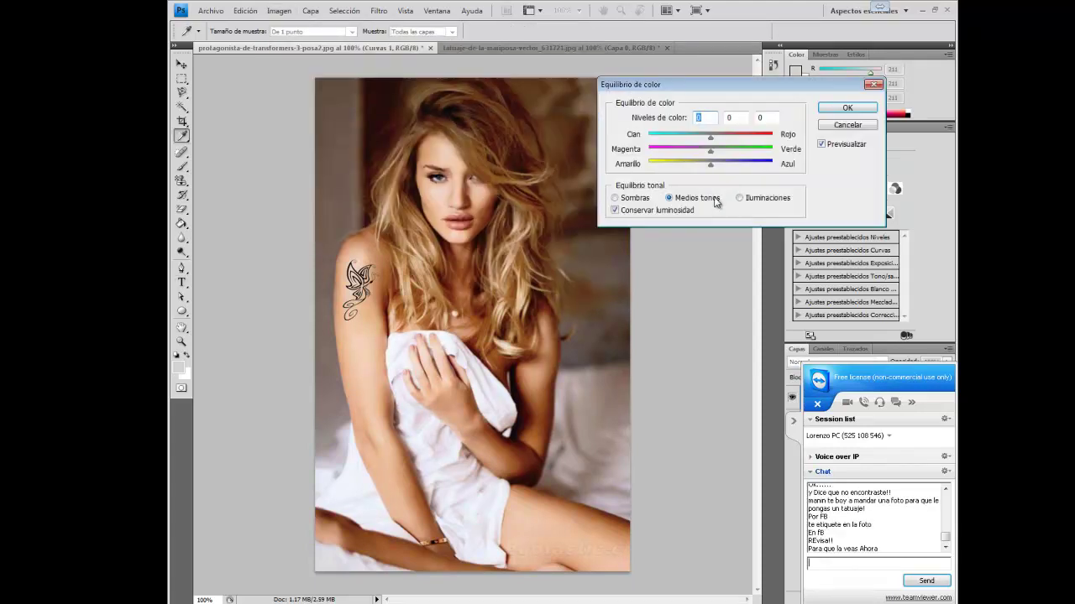
left_click(840, 126)
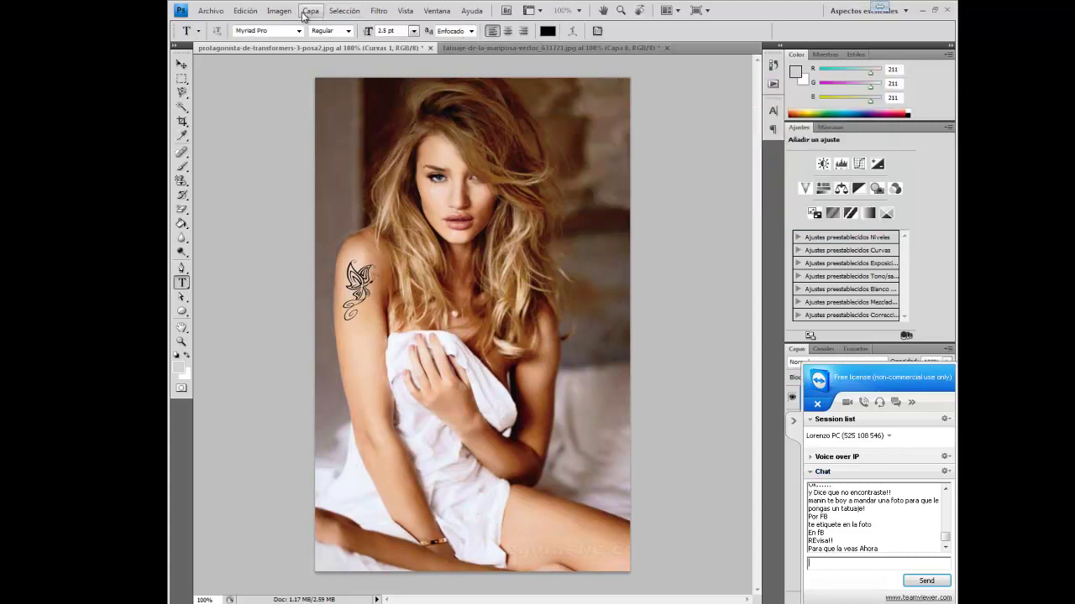
left_click(304, 16)
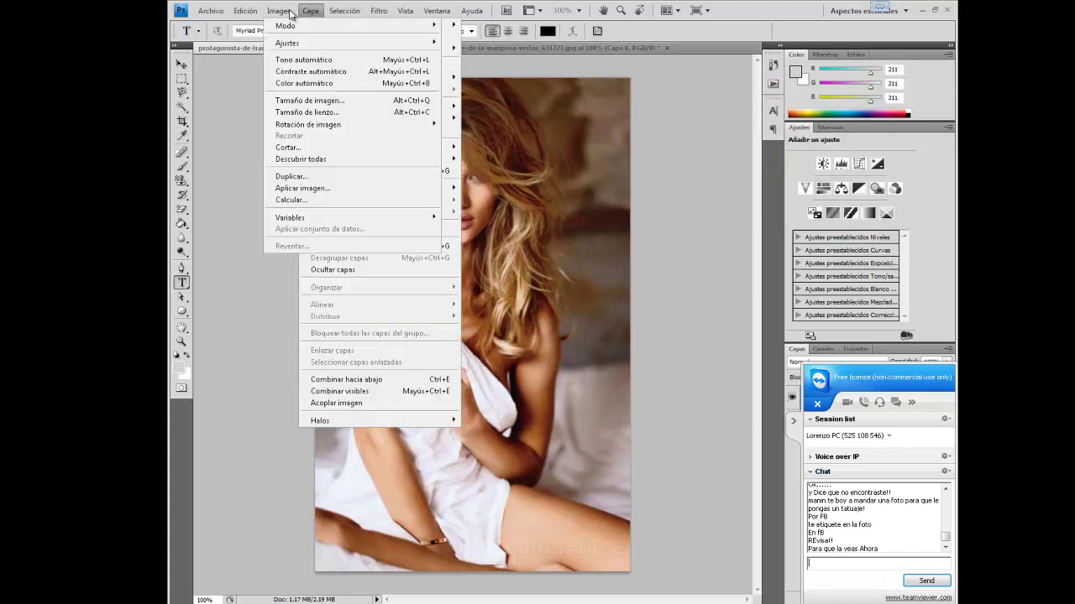
mouse_move(379, 10)
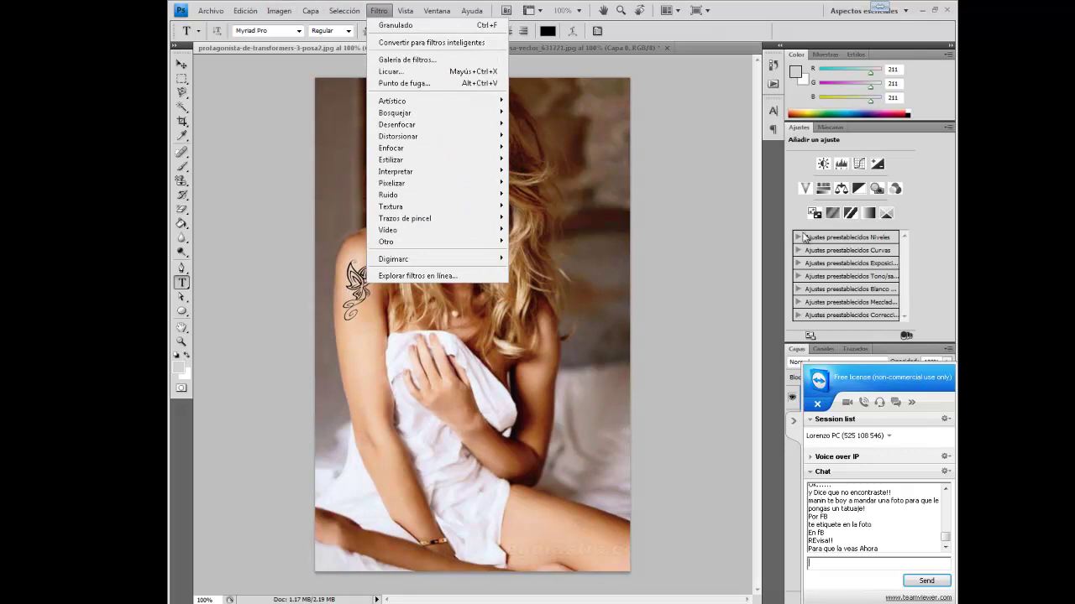
left_click(805, 423)
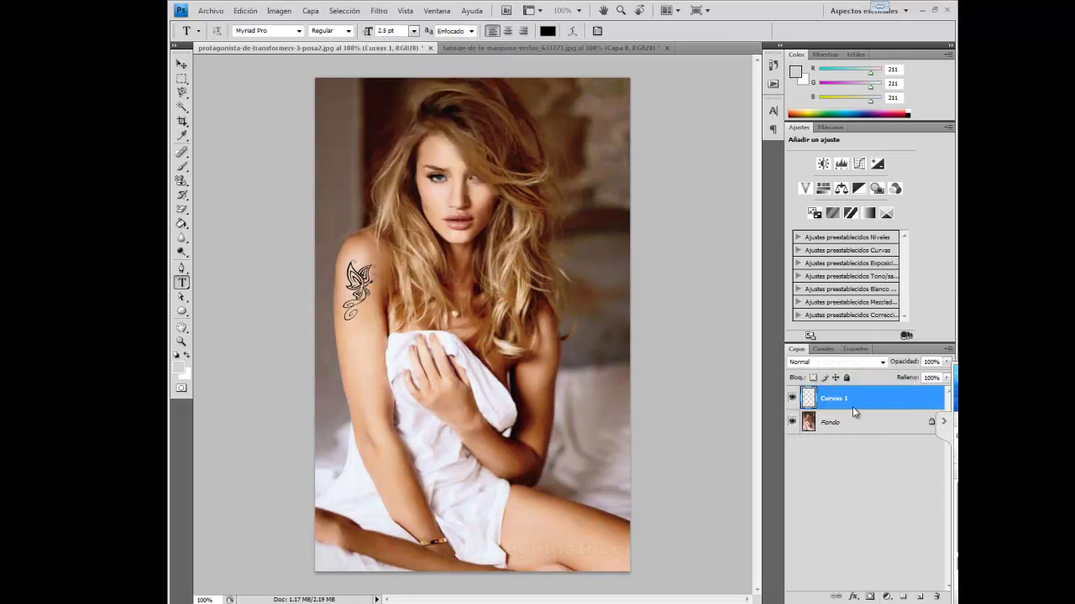
right_click(853, 403)
left_click(855, 178)
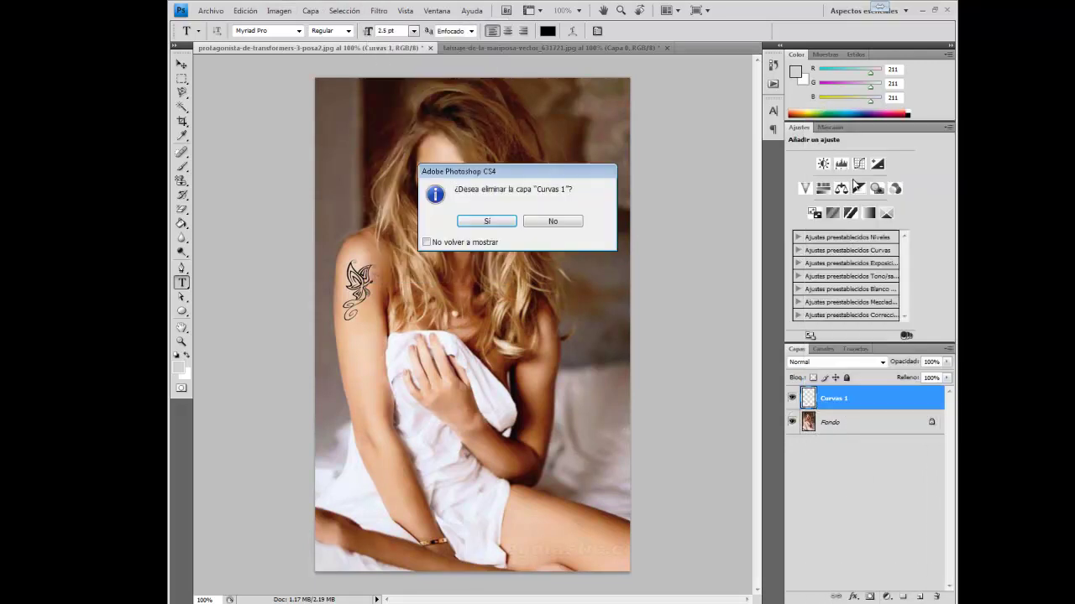
left_click(576, 221)
right_click(883, 408)
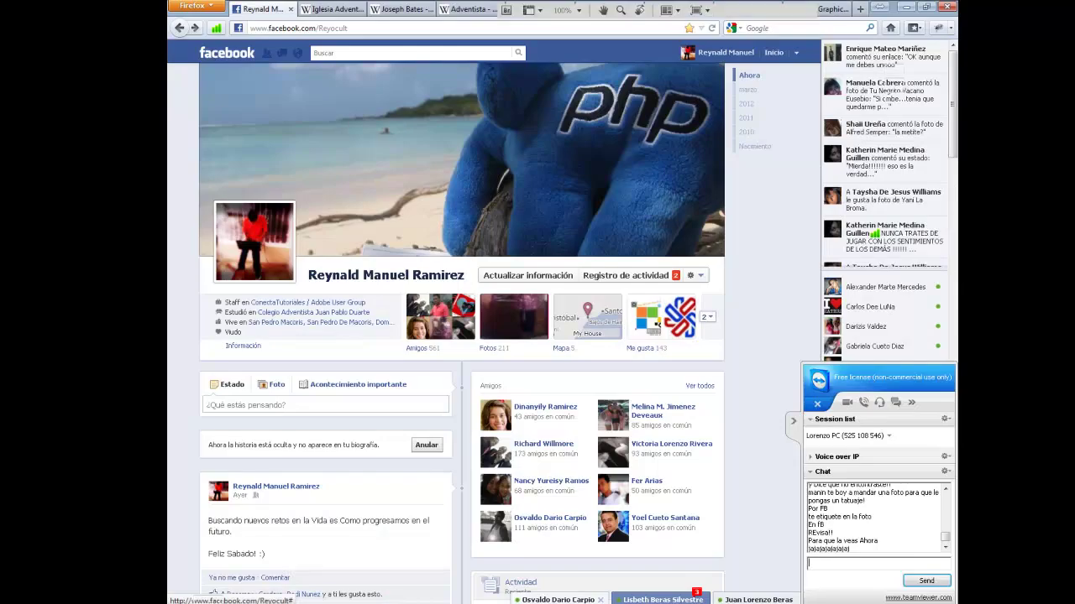
left_click(879, 7)
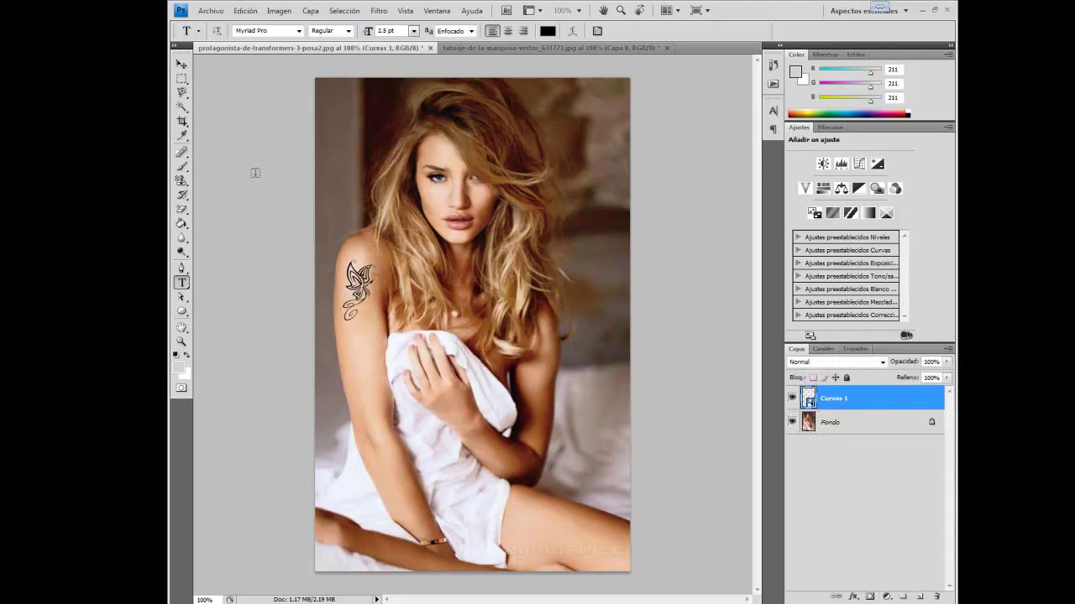
- Open the Shadows/Highlights adjustment and cancel it without applying
left_click(436, 10)
left_click(722, 24)
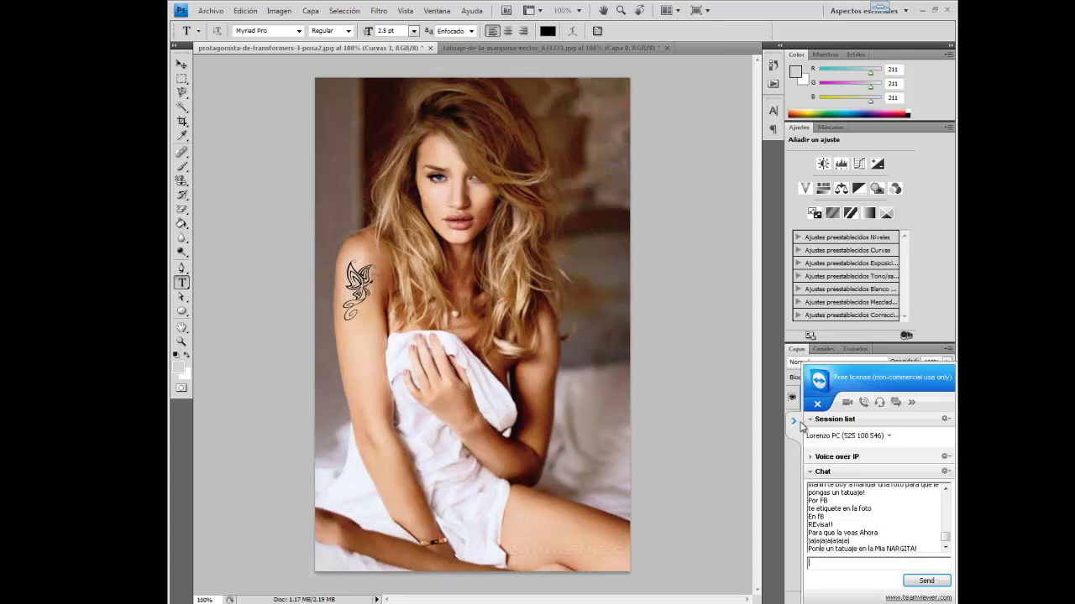
left_click(282, 12)
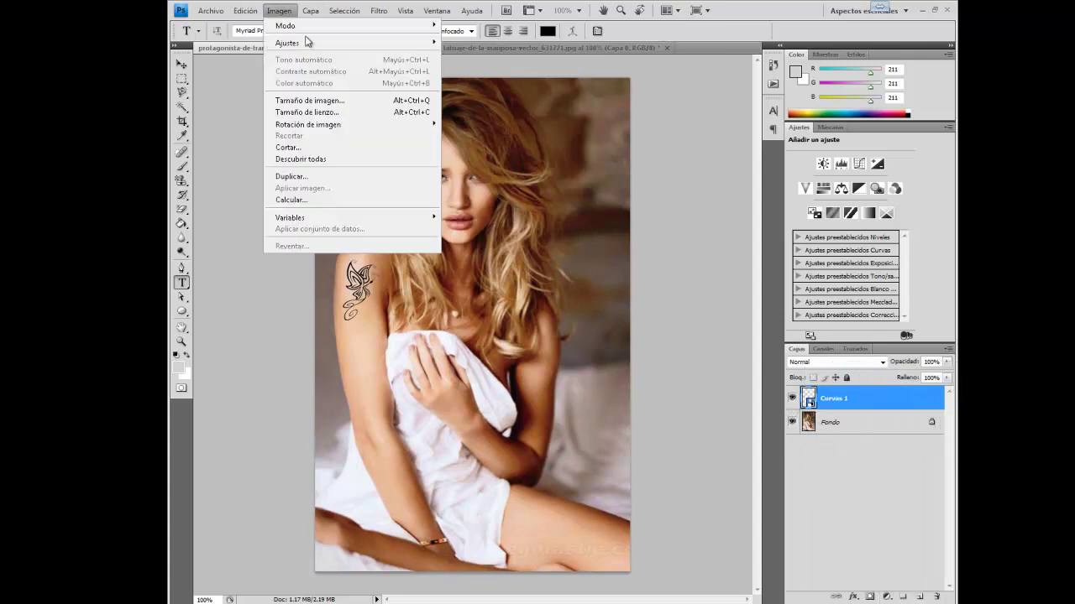
mouse_move(290, 43)
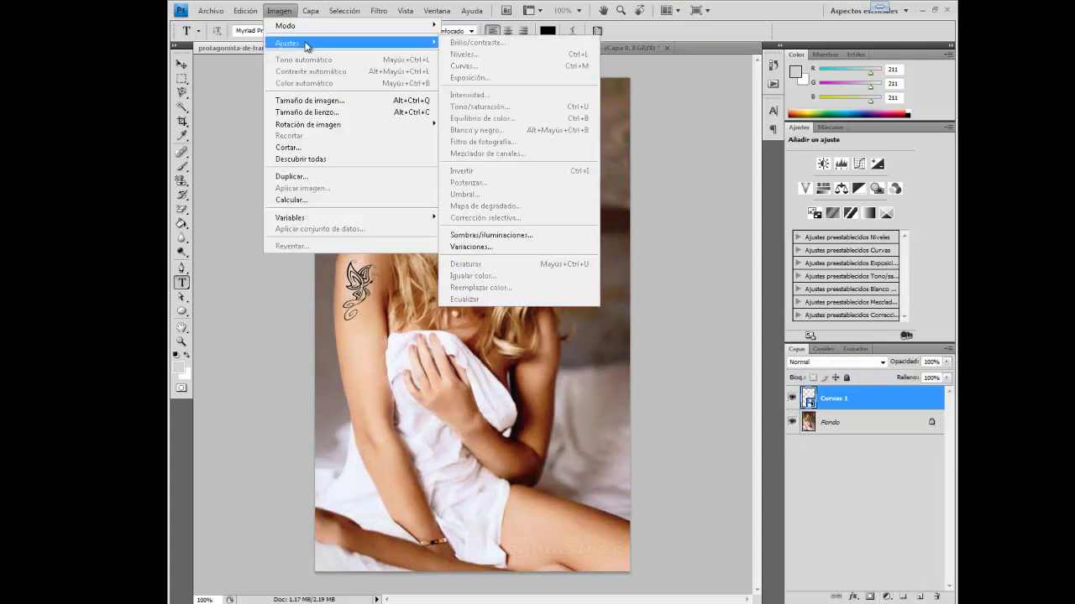
left_click(561, 237)
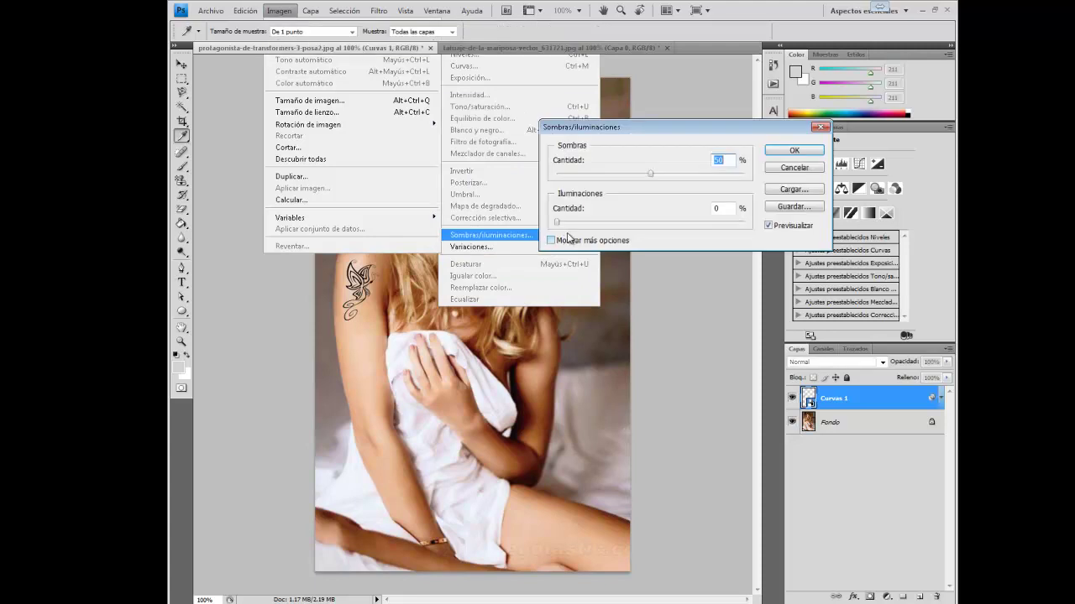
left_click(795, 168)
key("t")
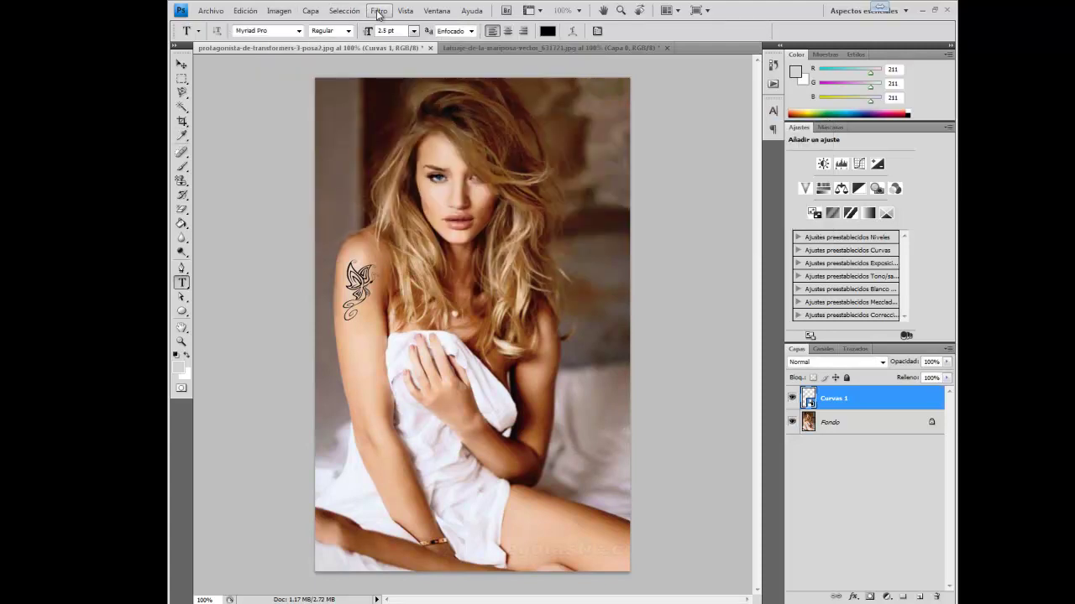
- Apply a Gaussian Blur with radius 0.9 px to the tattoo layer
left_click(378, 10)
mouse_move(396, 124)
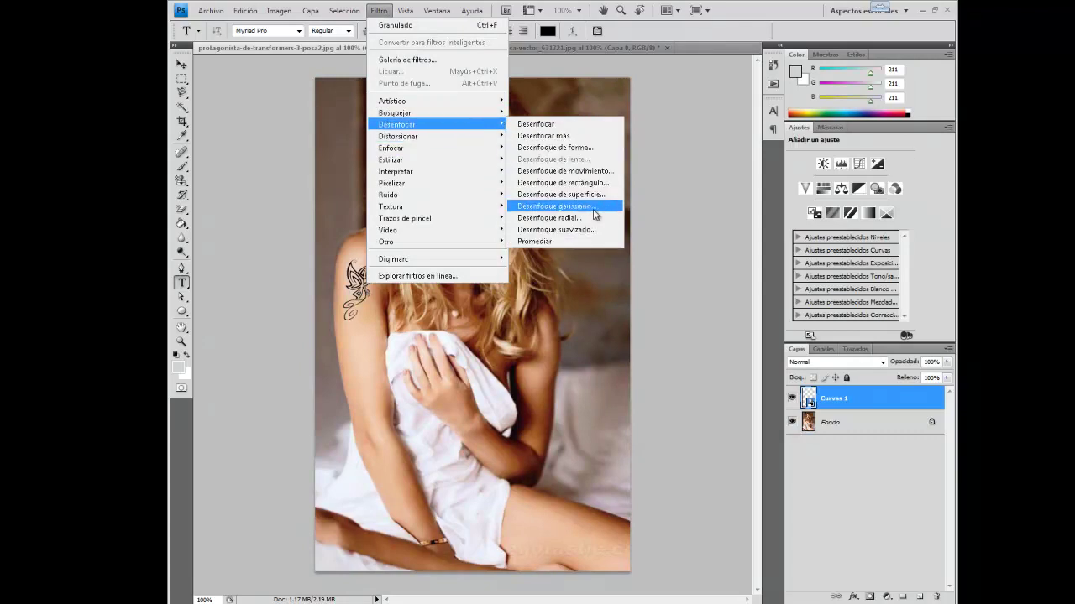
left_click(593, 207)
left_click_drag(638, 258, 632, 258)
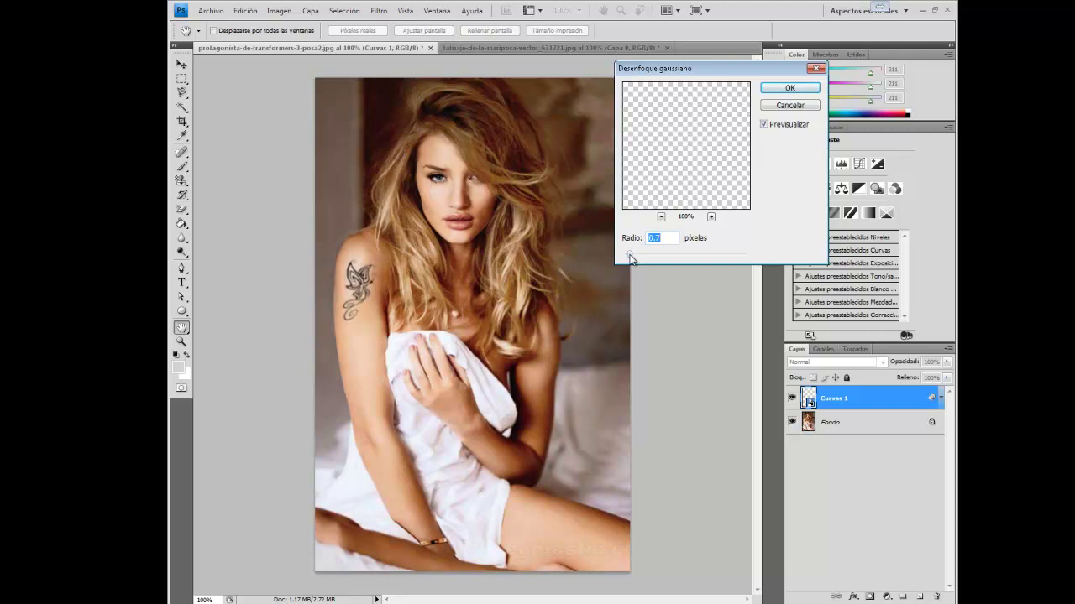
left_click(789, 89)
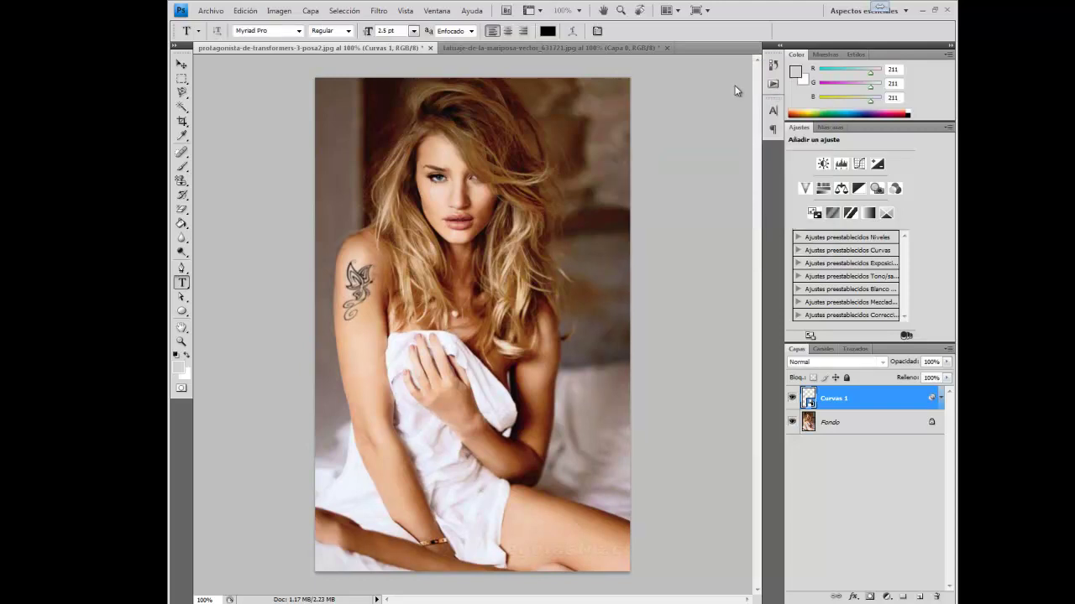
- Apply Displace at scale 10 to the tattoo using the importar.psd displacement map
left_click(378, 10)
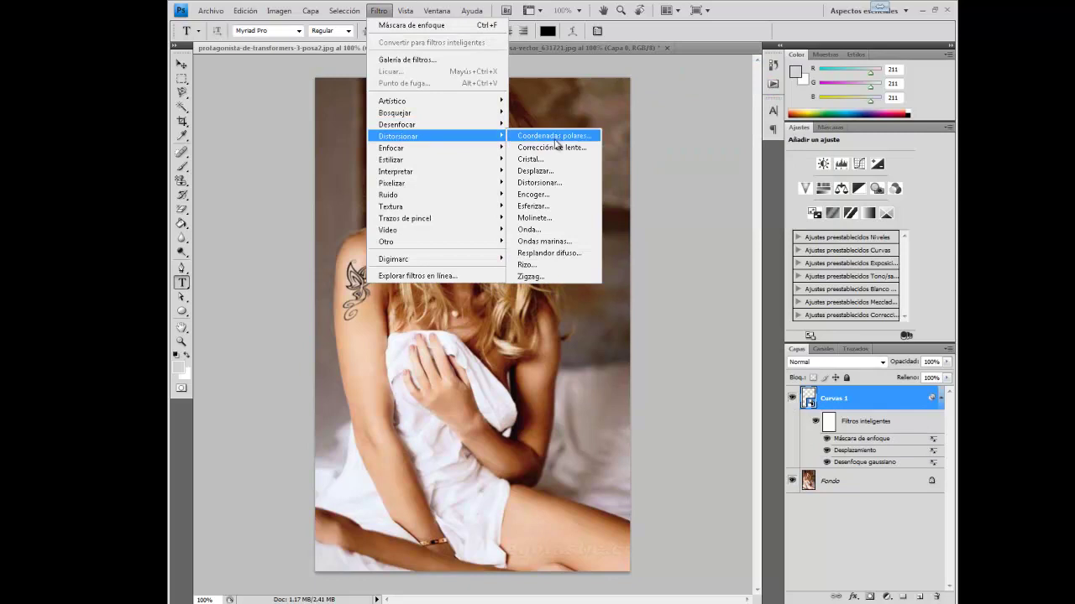
left_click(557, 171)
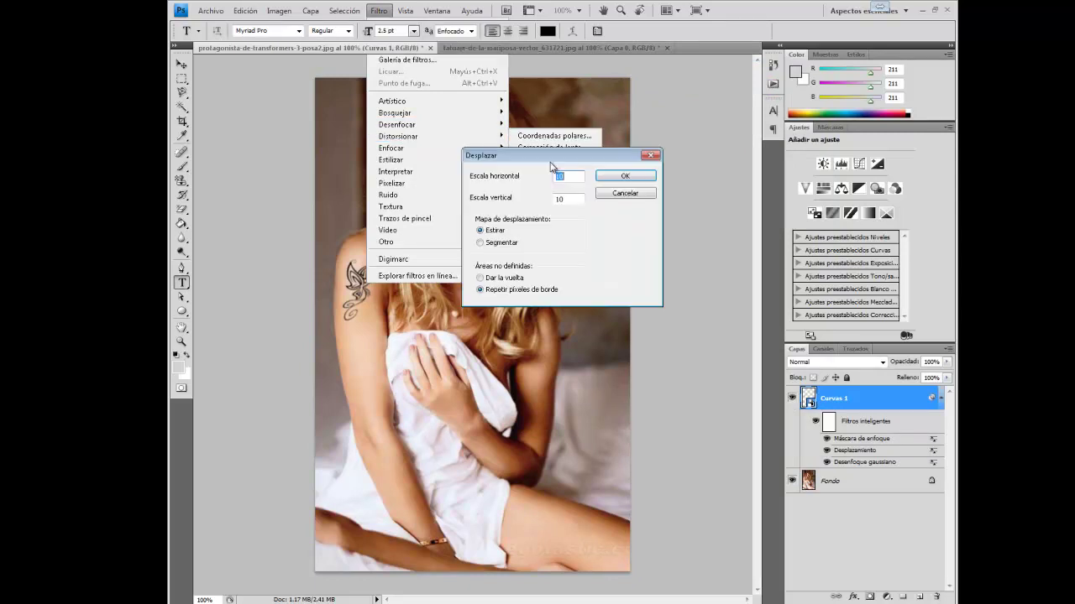
left_click(626, 174)
left_click(234, 81)
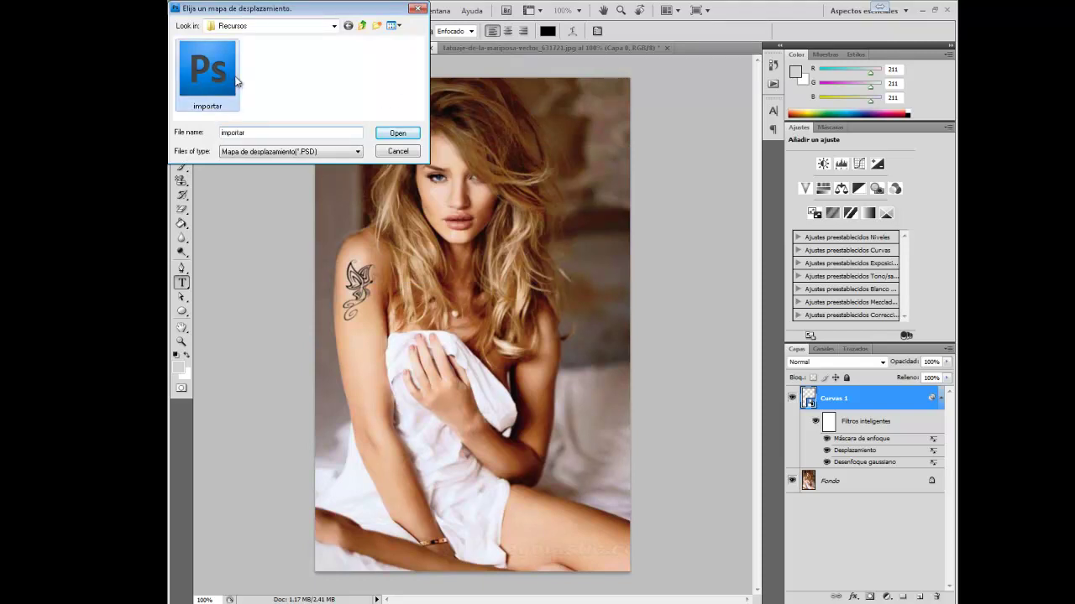
left_click(397, 133)
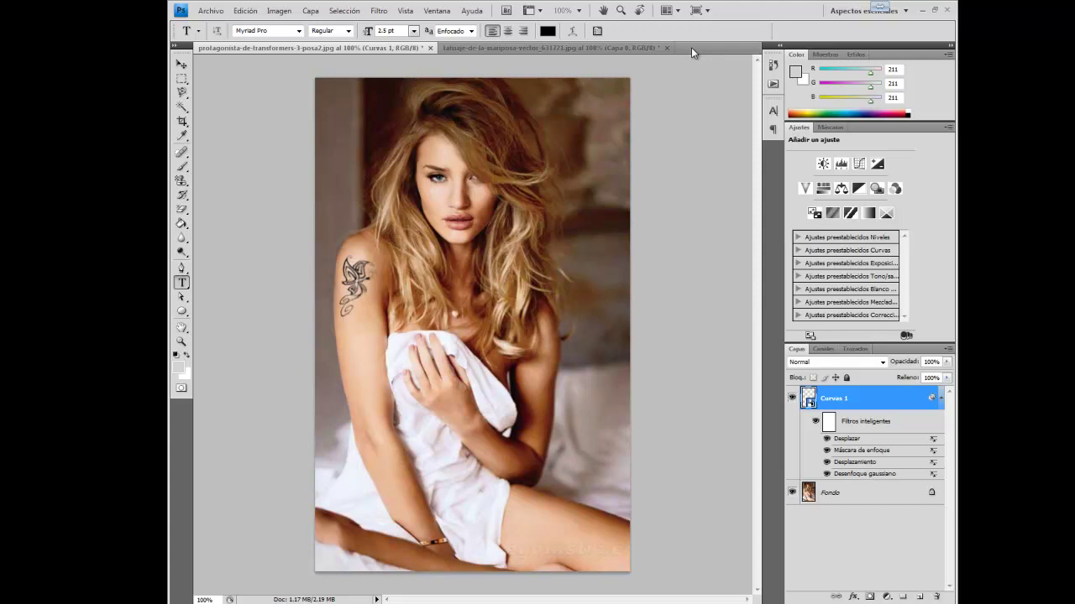
- Duplicate Fondo with Ctrl+J and send Fondo copia into a new document, Sin título-3
left_click(853, 494)
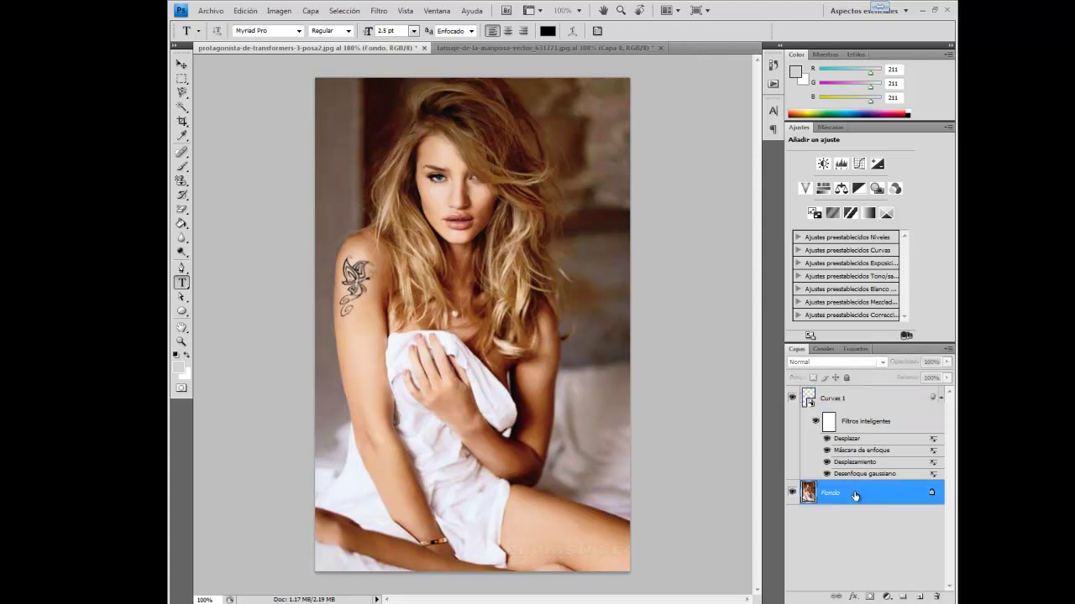
key("ctrl+j")
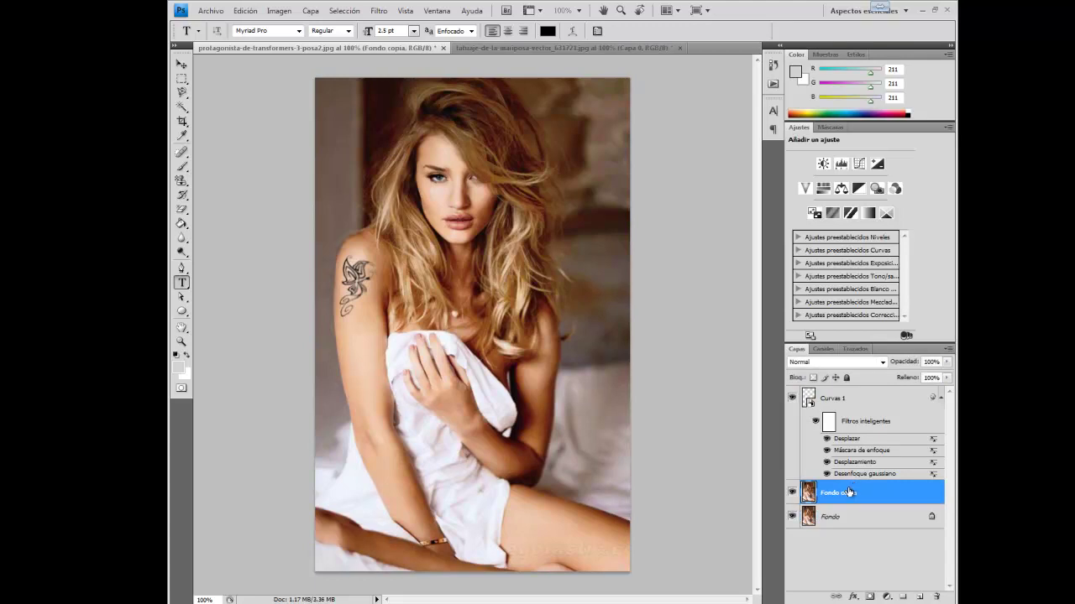
right_click(843, 493)
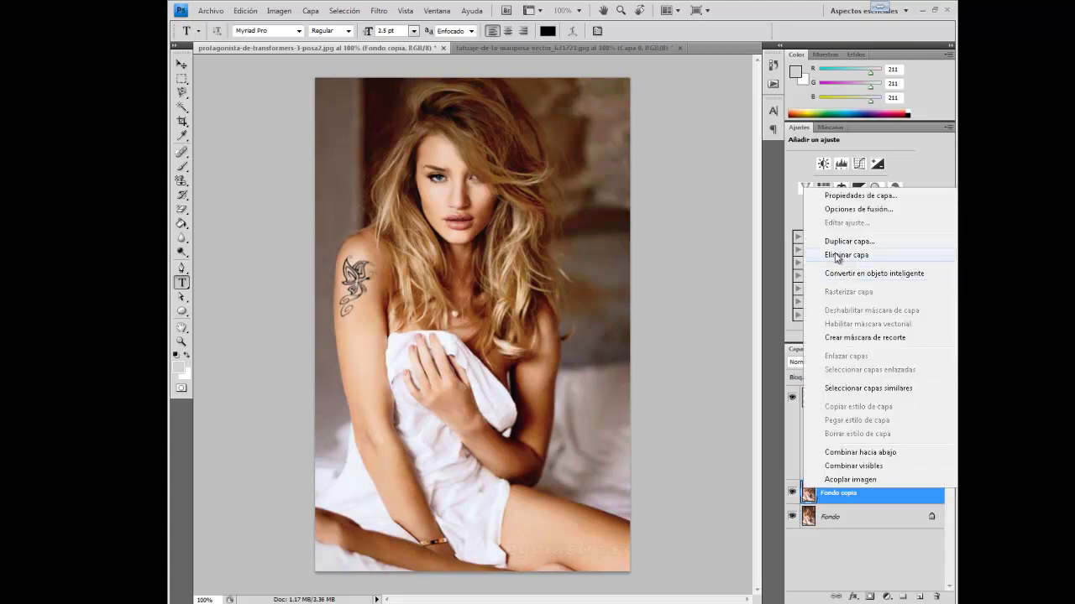
left_click(844, 242)
left_click(620, 239)
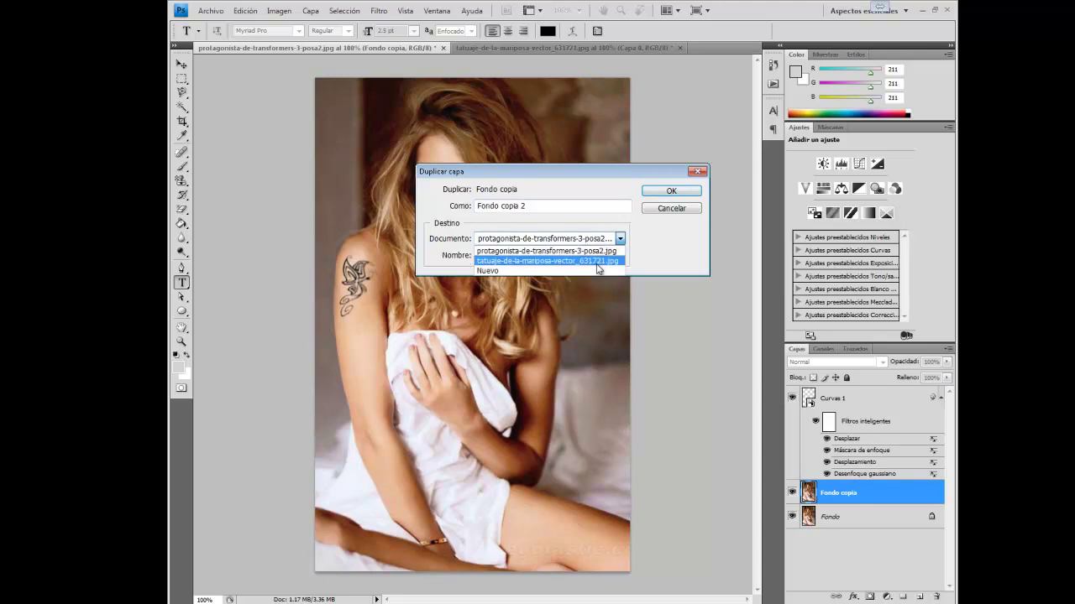
left_click(594, 270)
left_click(671, 191)
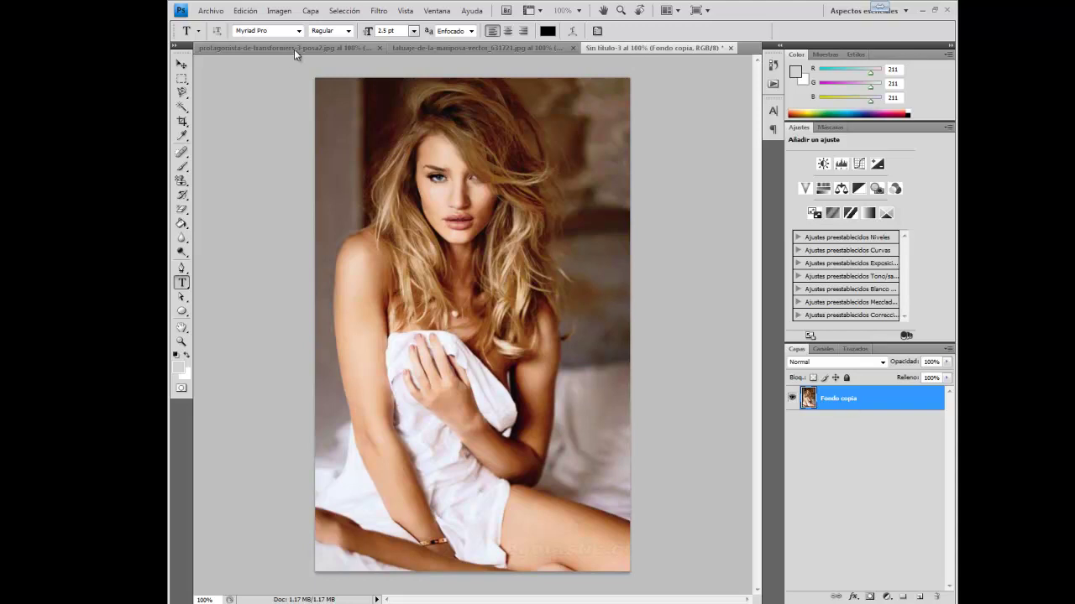
left_click(309, 10)
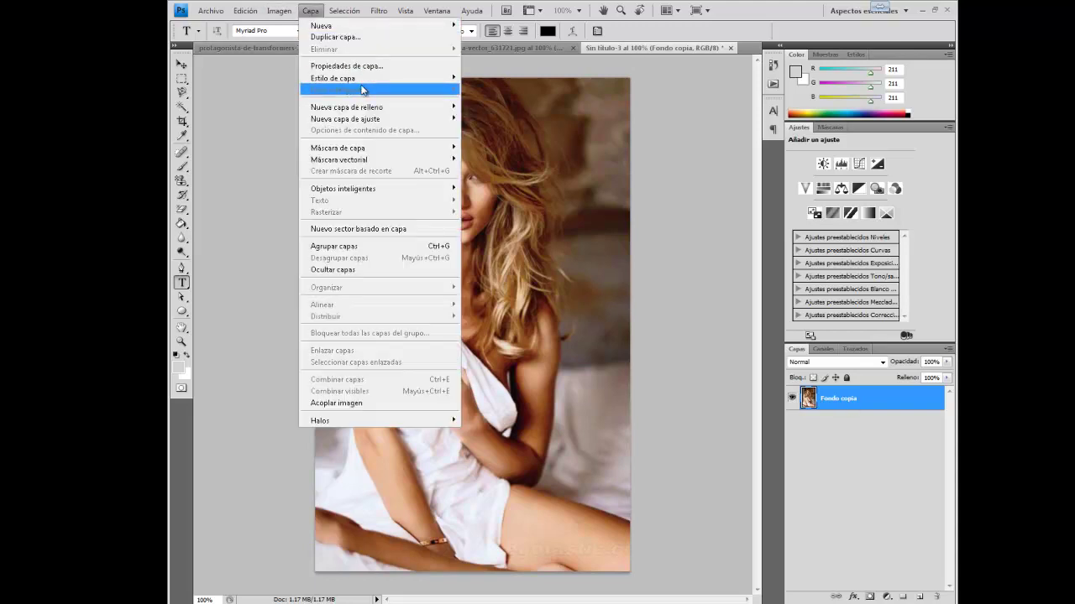
mouse_move(279, 10)
mouse_move(289, 43)
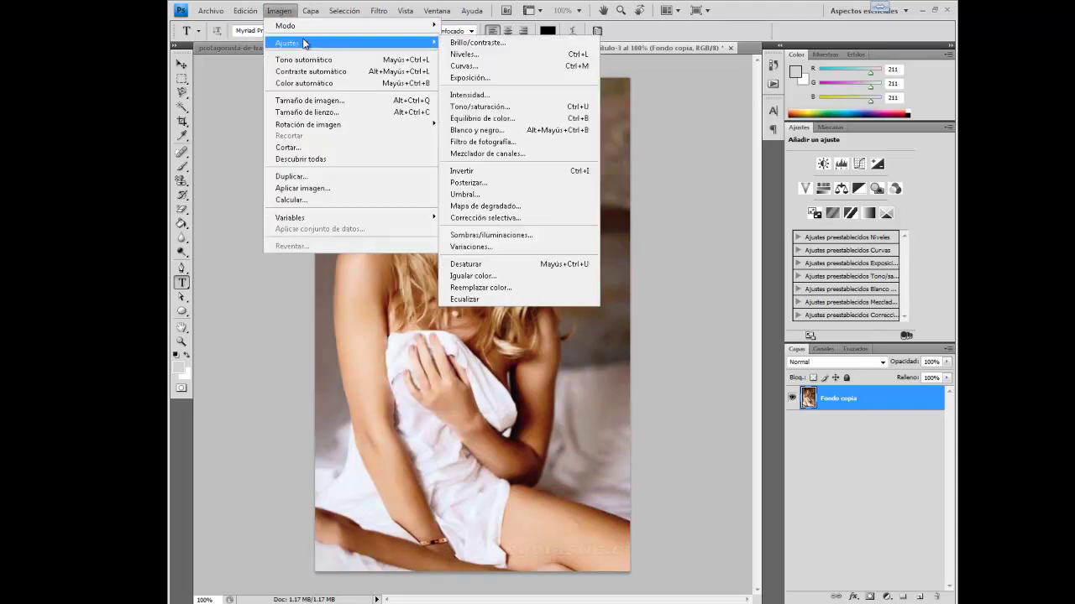
left_click(521, 132)
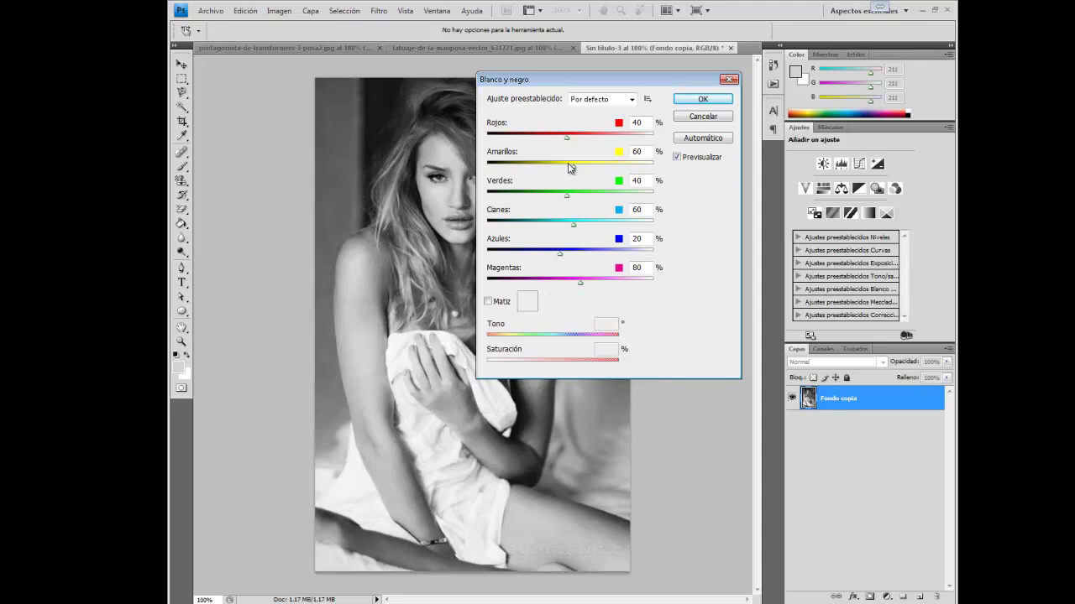
- Lower the Reds slider to -64 in Black & White, then cancel the conversion
left_click_drag(566, 137, 532, 141)
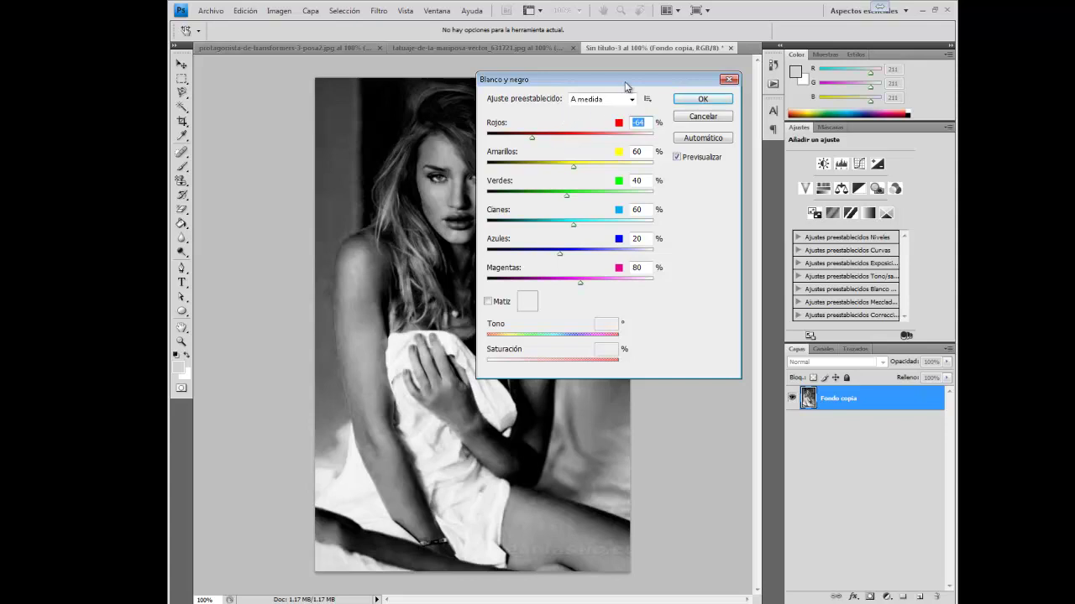
left_click_drag(620, 80, 791, 61)
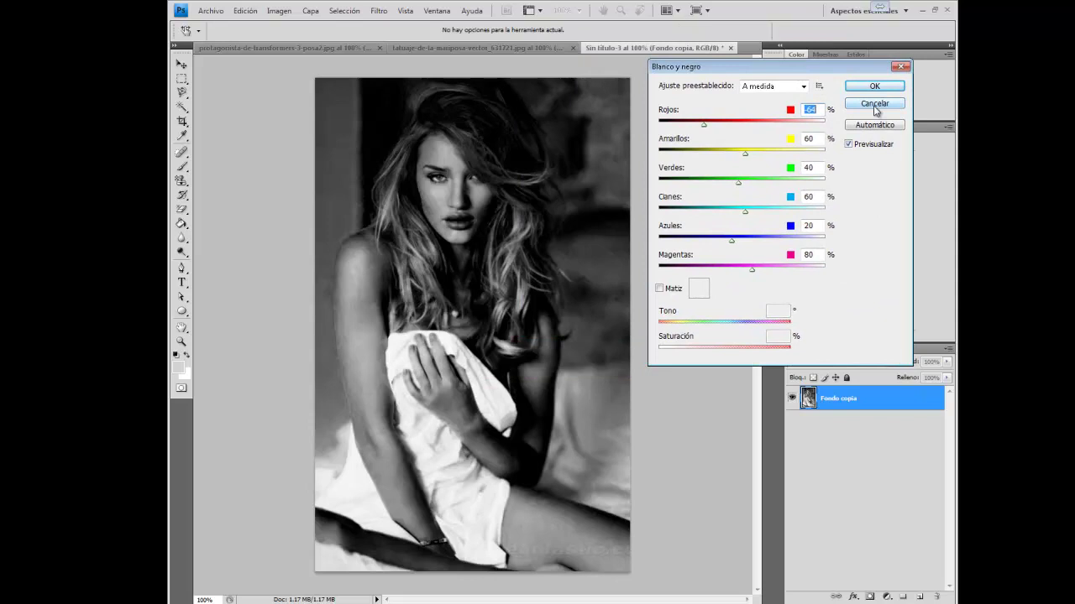
key("Escape")
- Close the untitled copy without saving and move the Curvas 1 tattoo lower on the arm
left_click(730, 48)
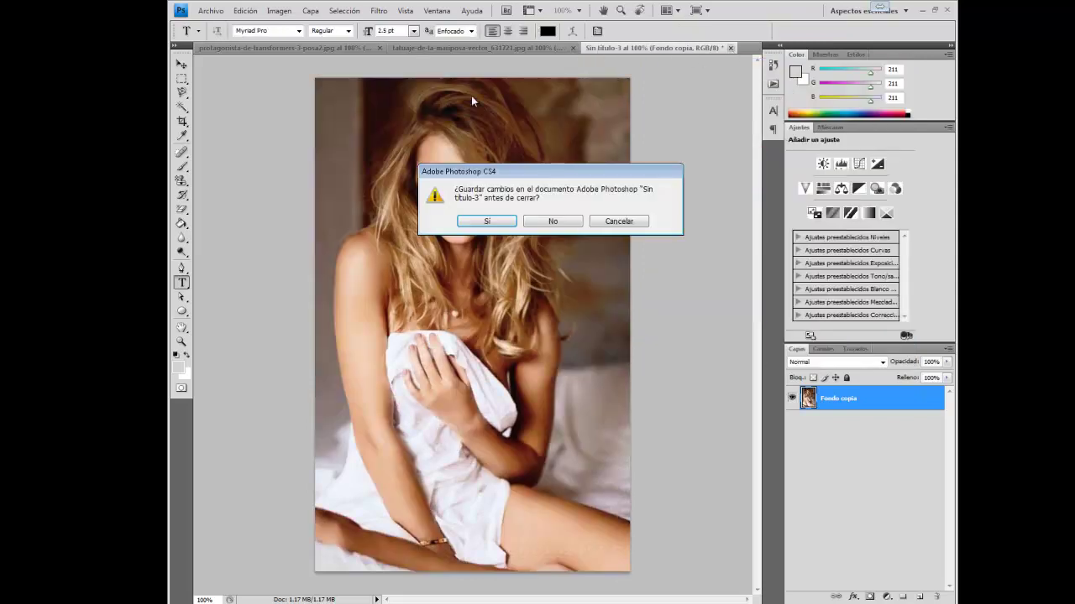
left_click(545, 222)
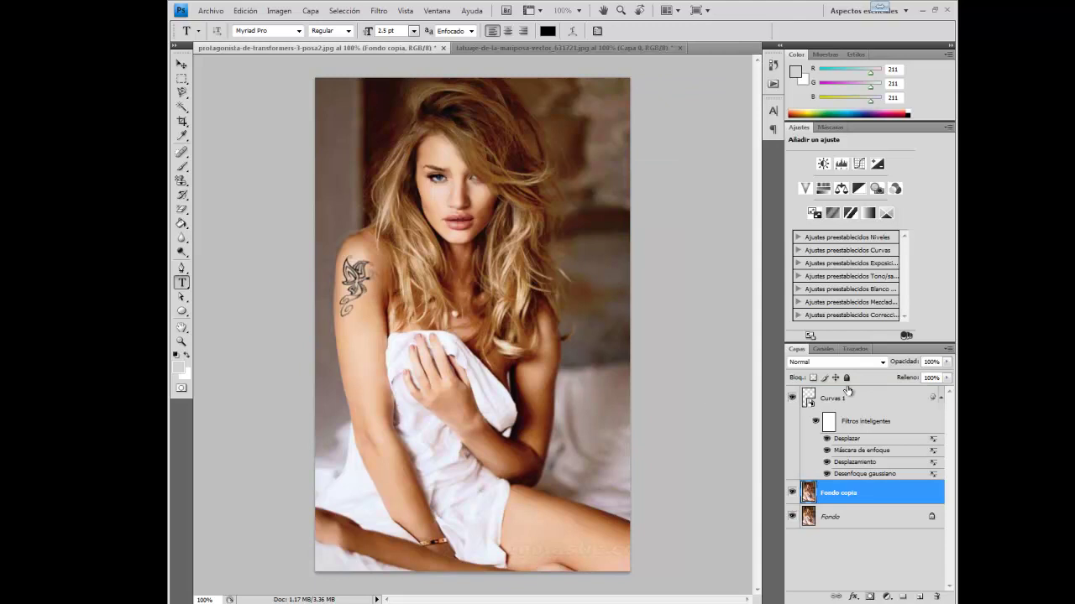
left_click(844, 397)
key("v")
mouse_move(349, 283)
left_mouse_down()
mouse_move(553, 381)
mouse_move(532, 412)
mouse_move(542, 435)
left_mouse_up()
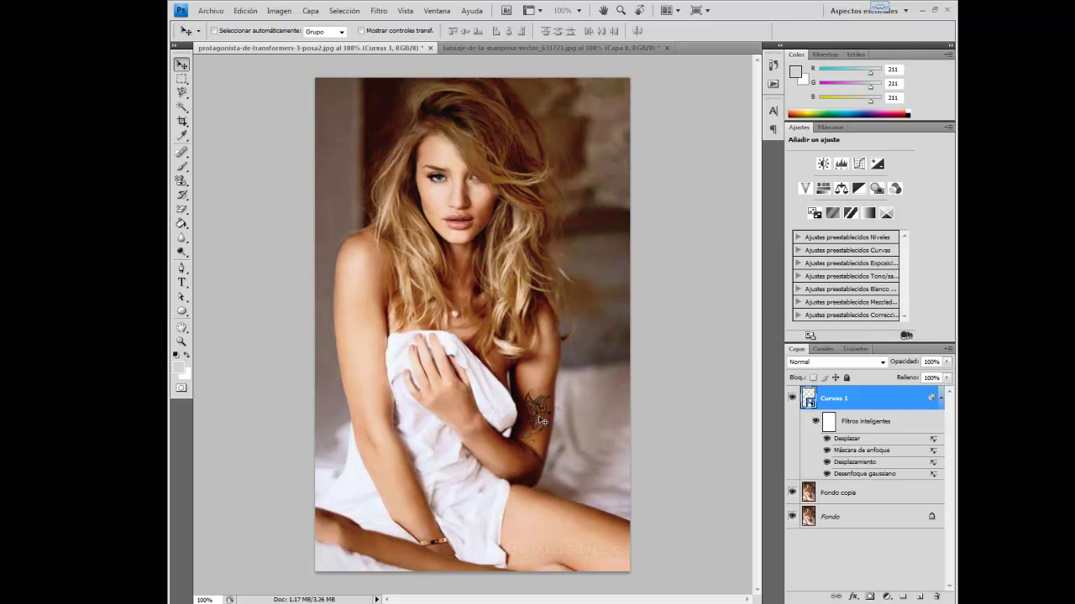
left_click_drag(539, 397, 539, 406)
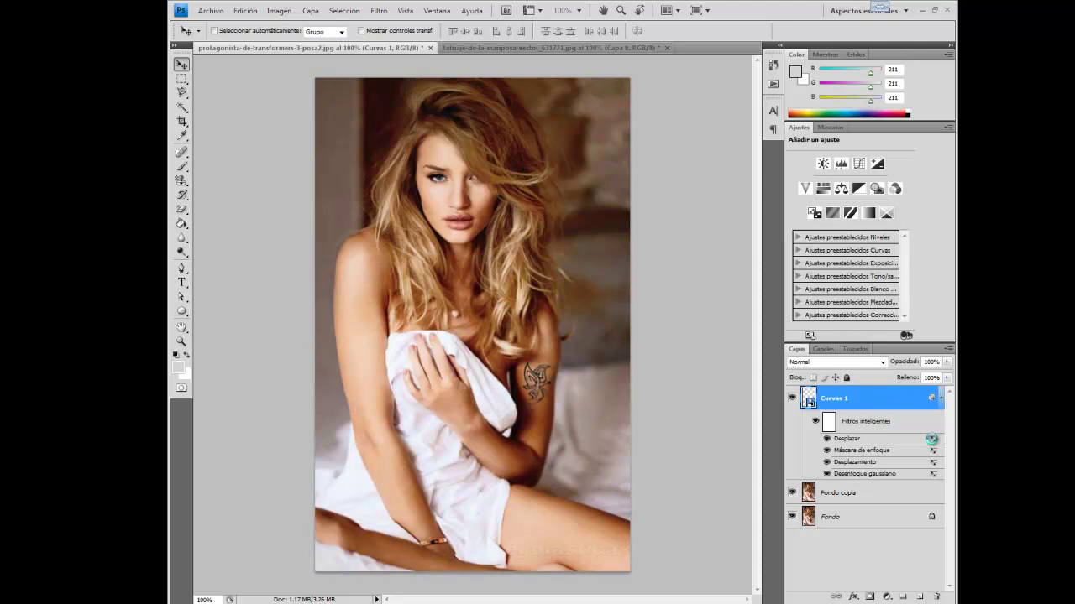
- Reconfirm the blending options of the Desplazar and Desplazamiento smart filters
double_click(933, 440)
left_click_drag(560, 249, 524, 225)
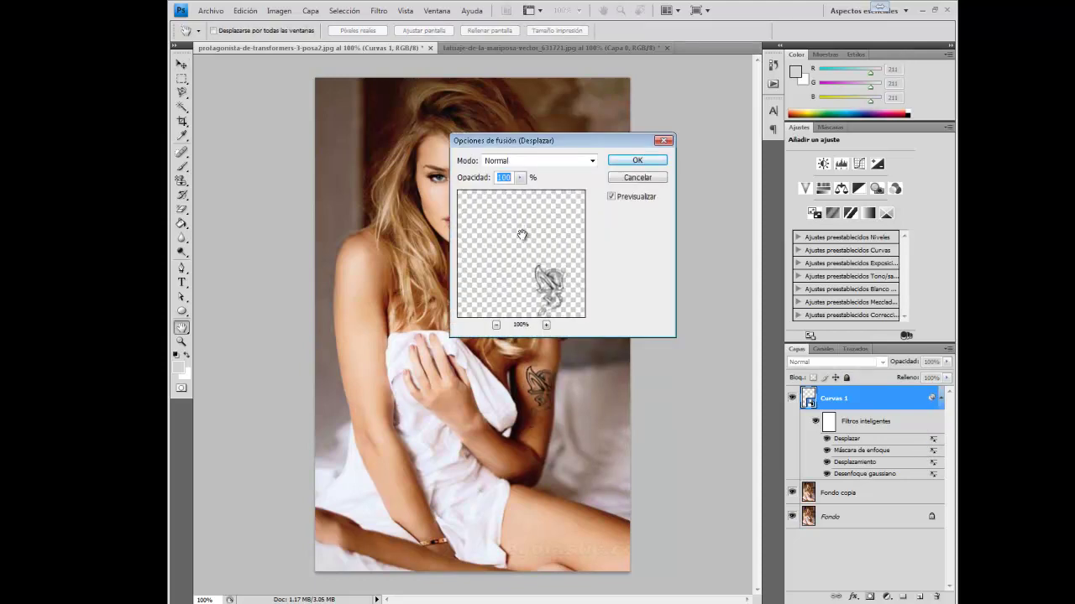
left_click(635, 161)
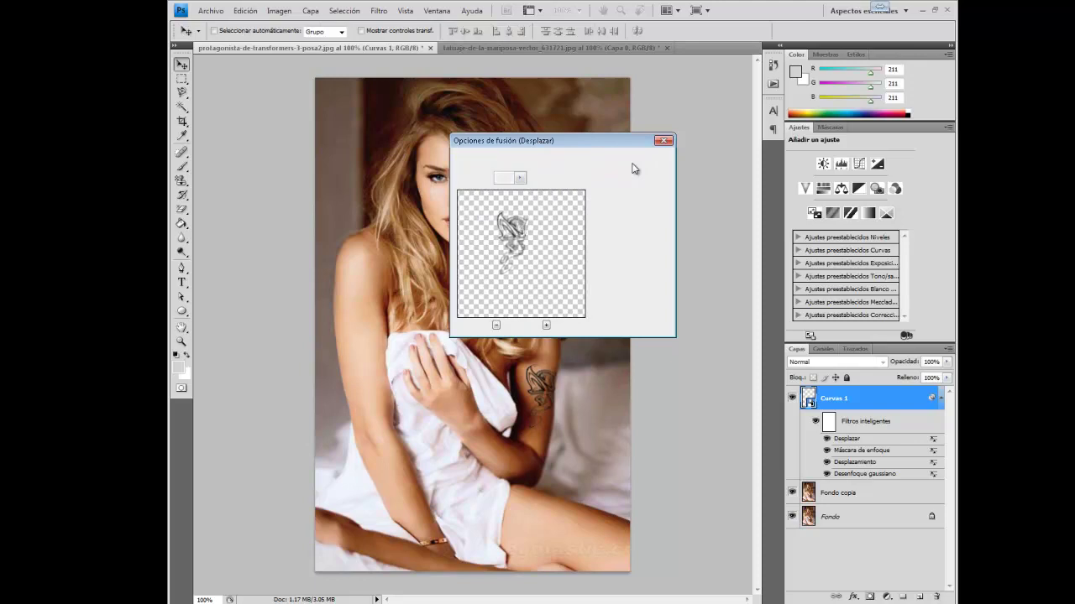
double_click(933, 461)
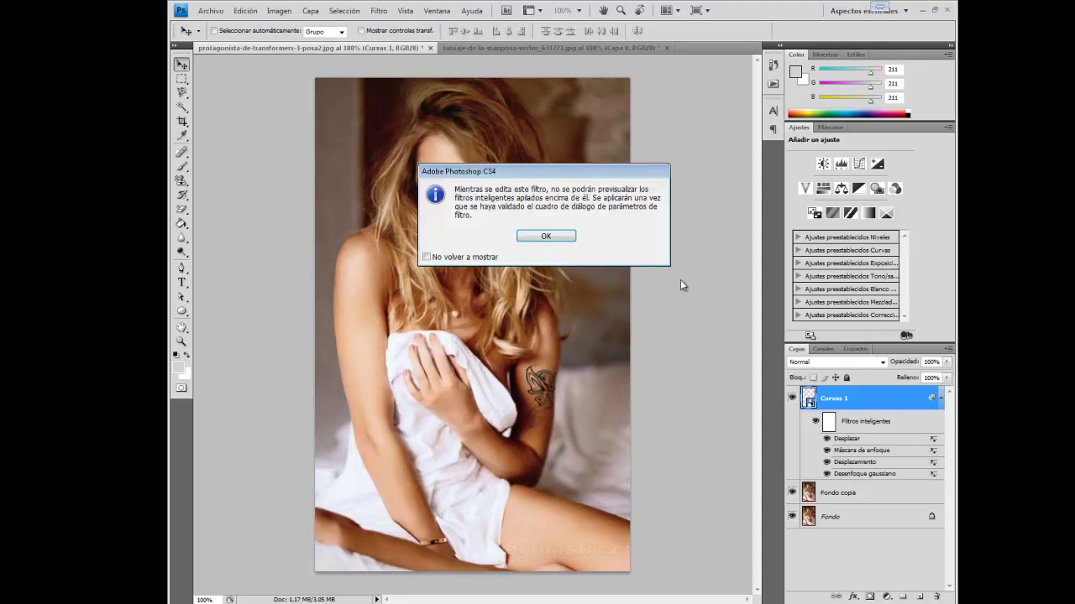
left_click(570, 240)
left_click_drag(557, 255, 549, 216)
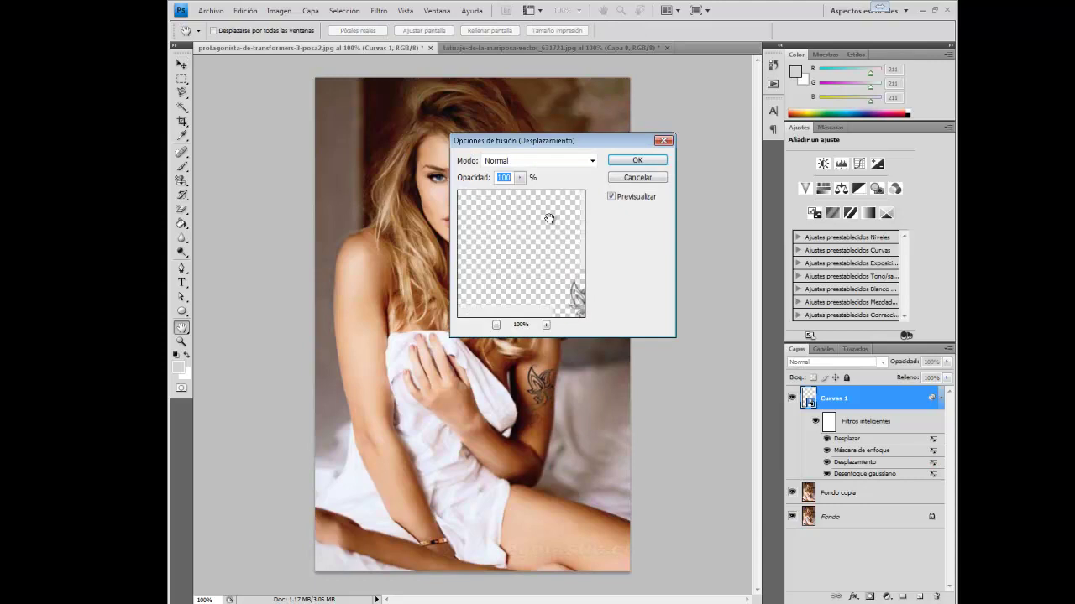
left_click(644, 162)
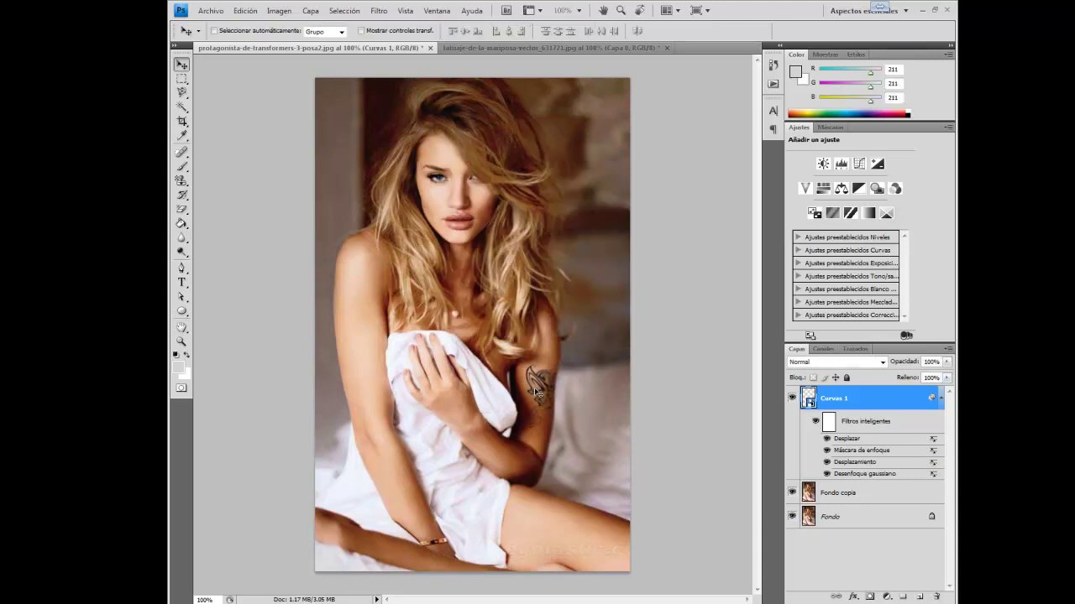
- Nudge the tattoo slightly on the forearm and re-apply the Desplazamiento filter
left_click_drag(543, 390, 540, 405)
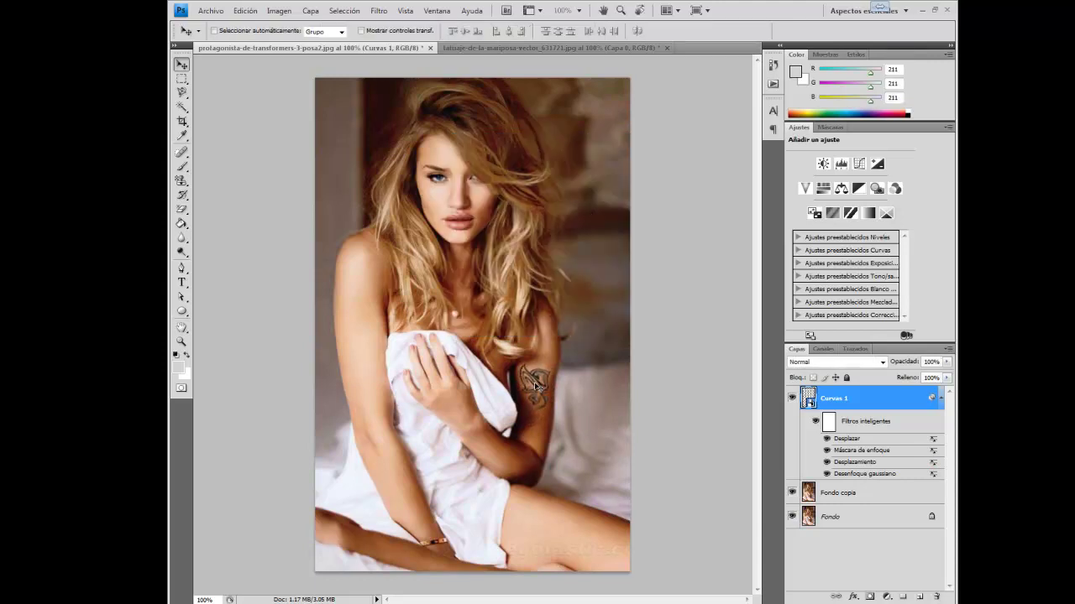
double_click(932, 466)
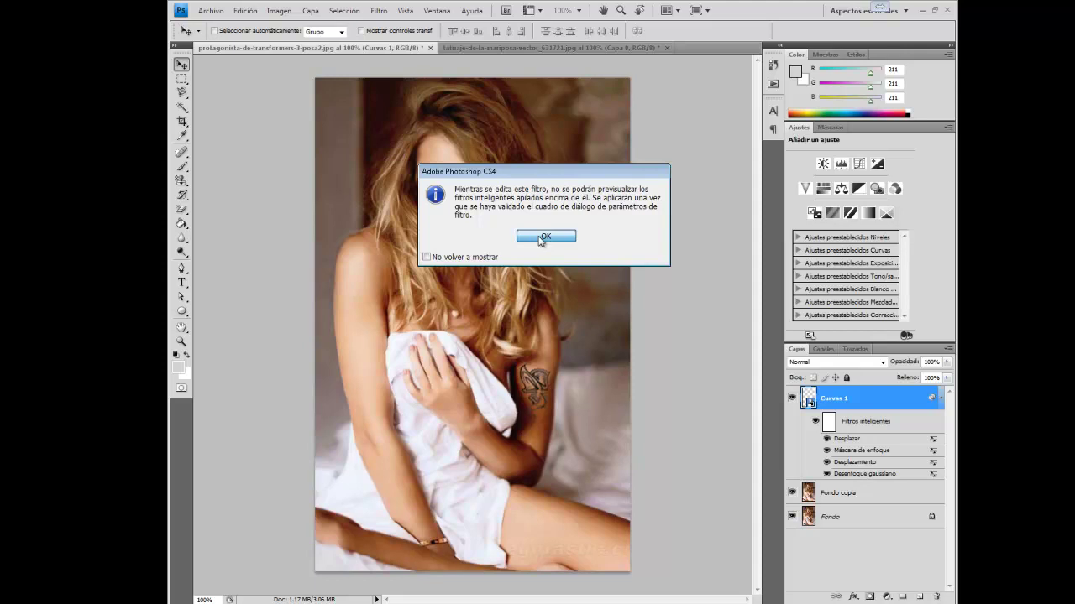
left_click(539, 243)
mouse_move(576, 300)
left_mouse_down()
mouse_move(514, 242)
mouse_move(537, 271)
mouse_move(538, 254)
mouse_move(514, 252)
left_mouse_up()
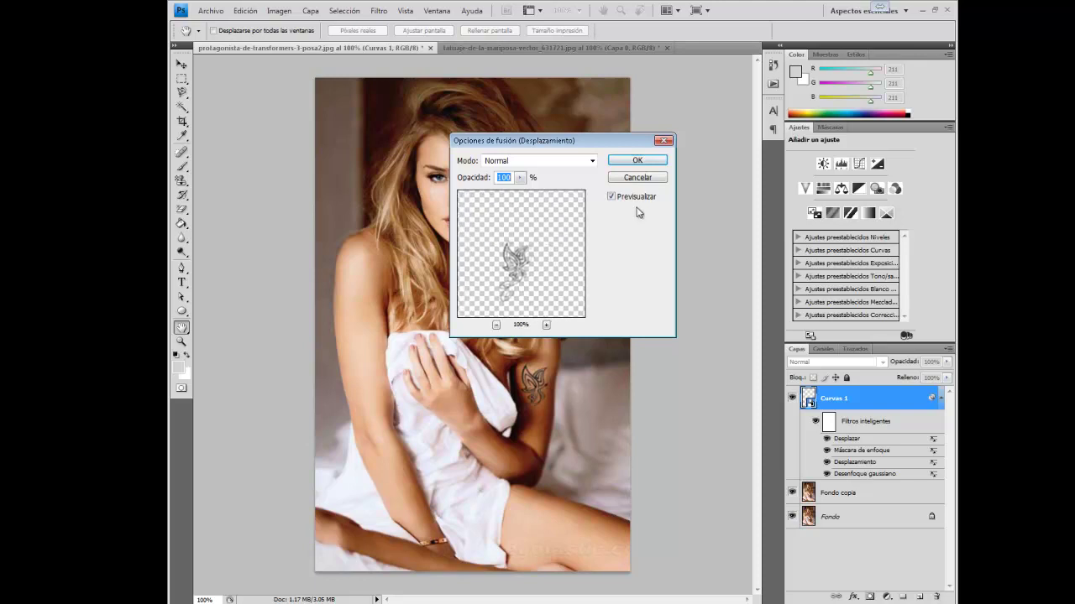
left_click(637, 162)
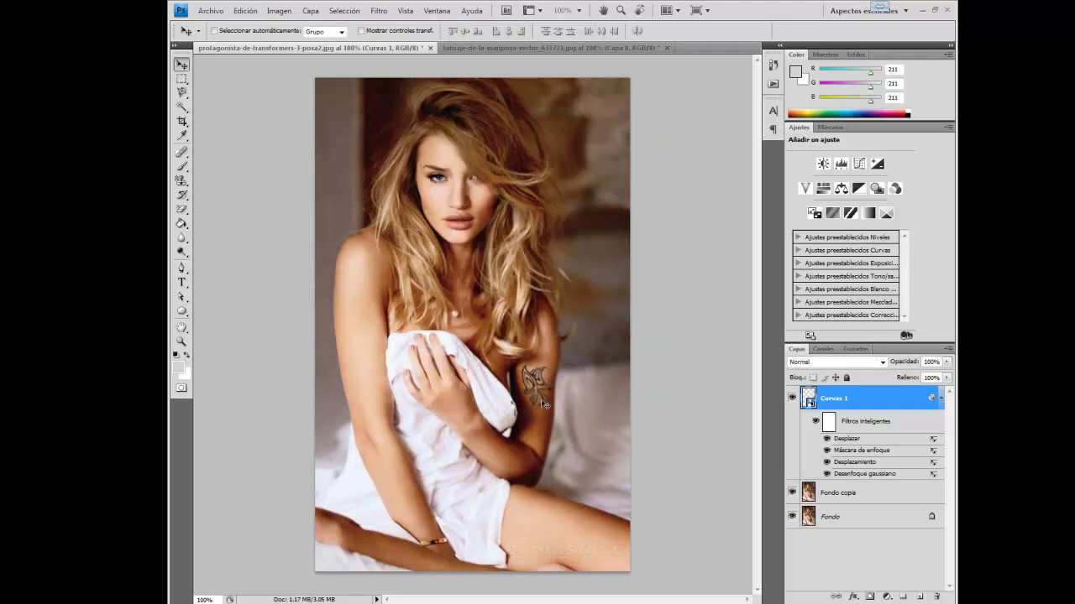
scroll(546, 390, "up", 3)
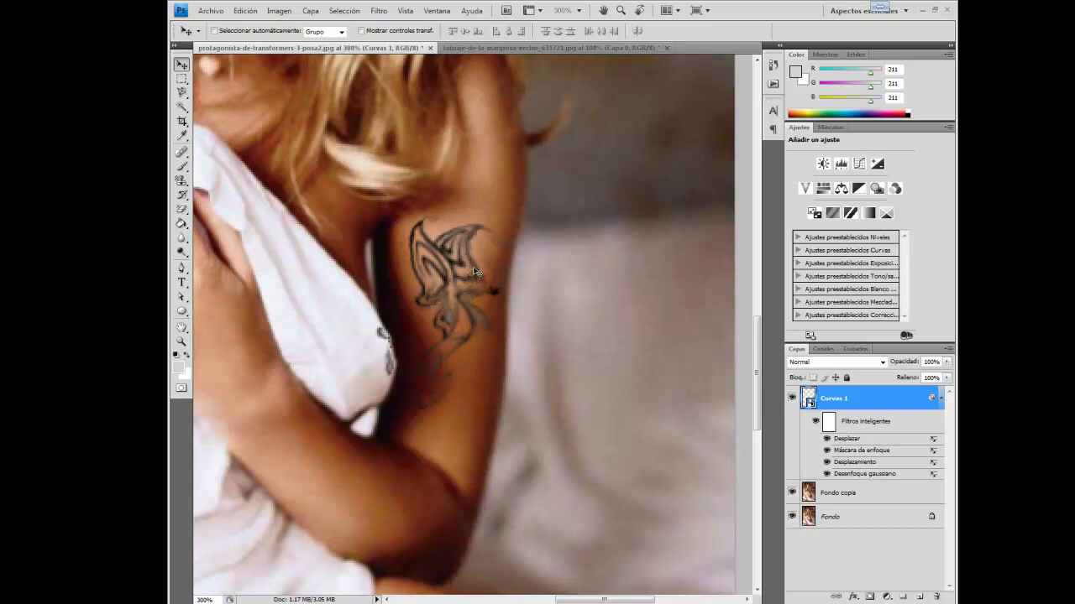
scroll(475, 271, "down", 3)
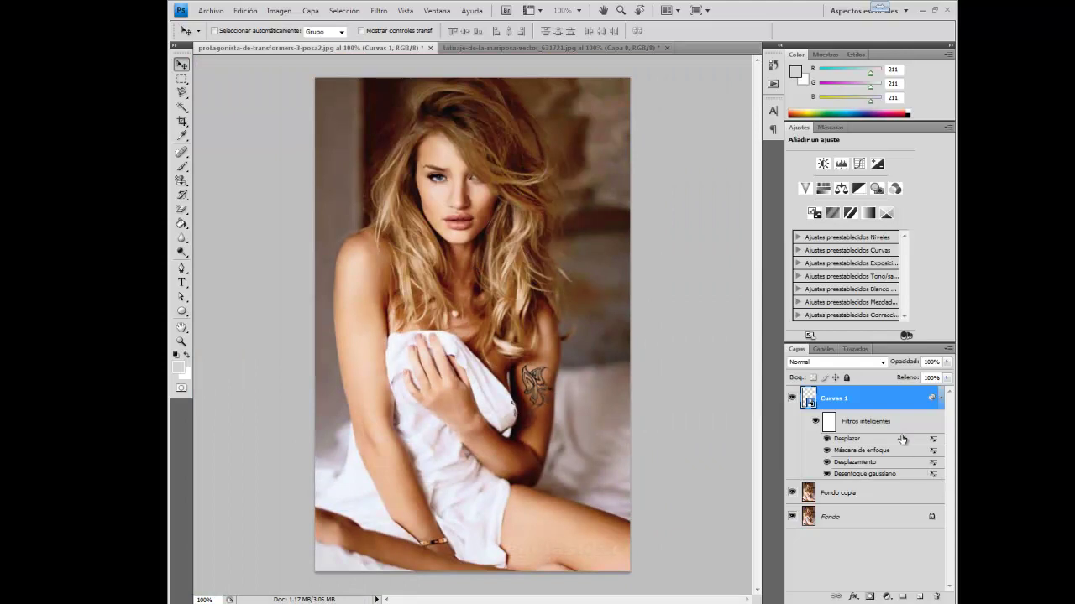
- Lower the Desenfoque gaussiano smart filter's blending opacity on the tattoo to 34%
double_click(933, 476)
left_click(563, 236)
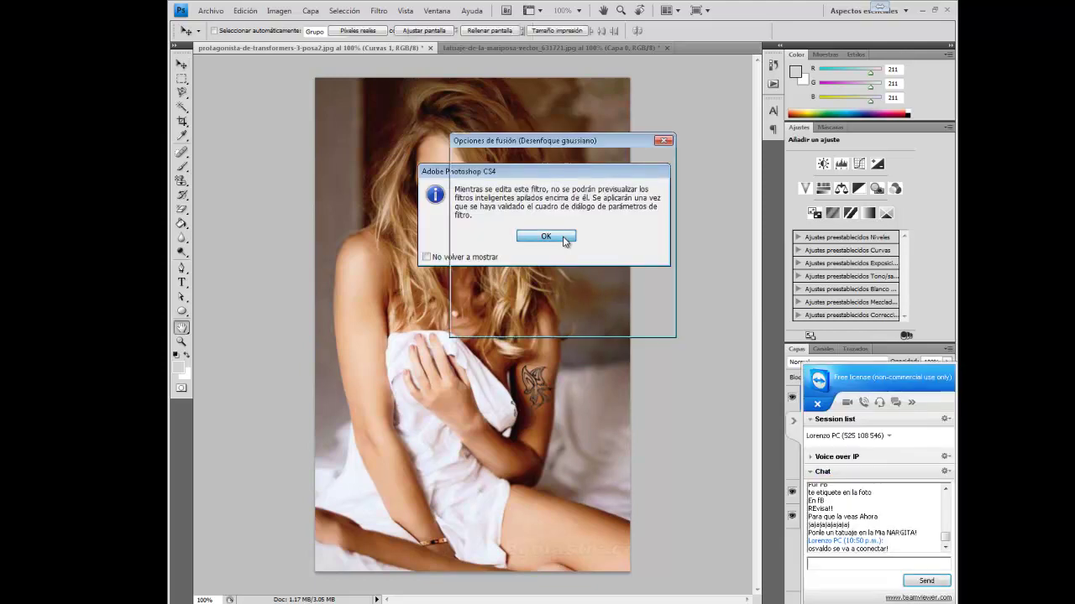
left_click_drag(554, 297, 516, 225)
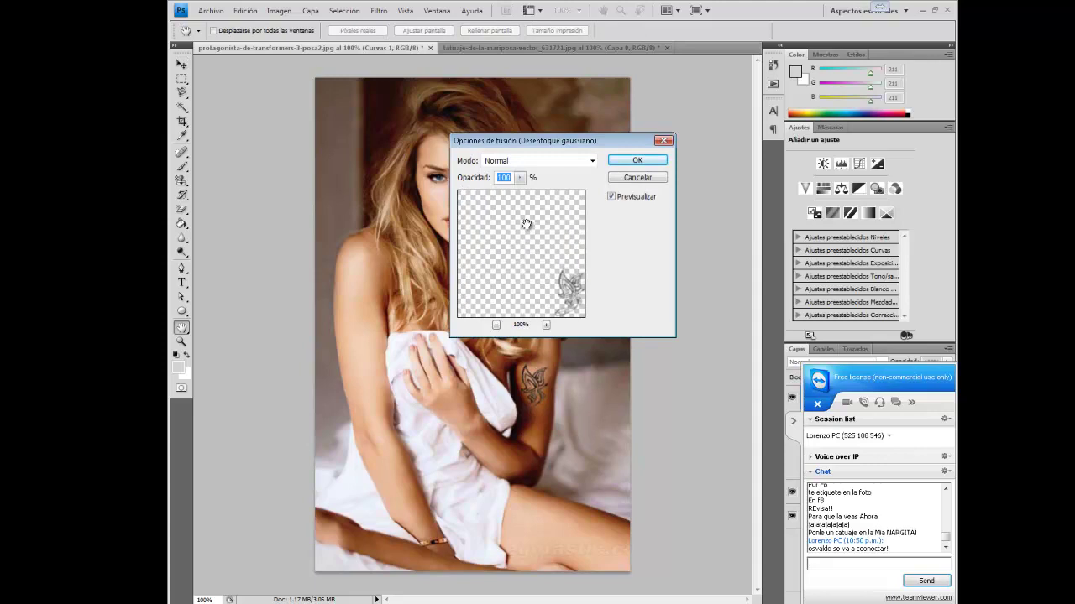
left_click(520, 177)
left_click_drag(509, 195, 483, 194)
- Confirm the 34% blur opacity, send 'Tato' in the TeamViewer chat, and minimize its windows
left_click(626, 170)
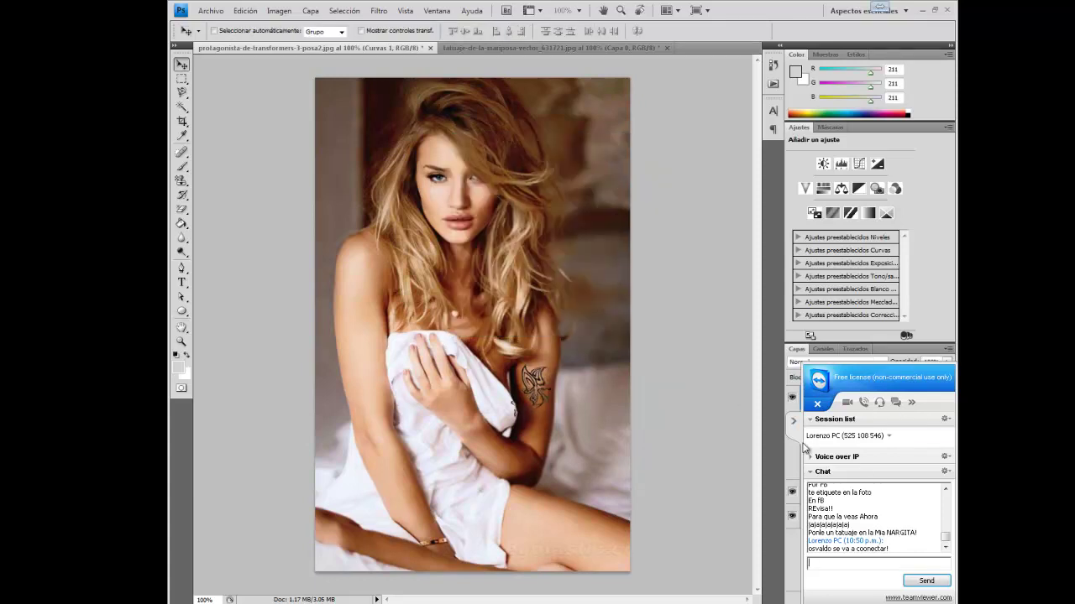
key("t")
type("Tato")
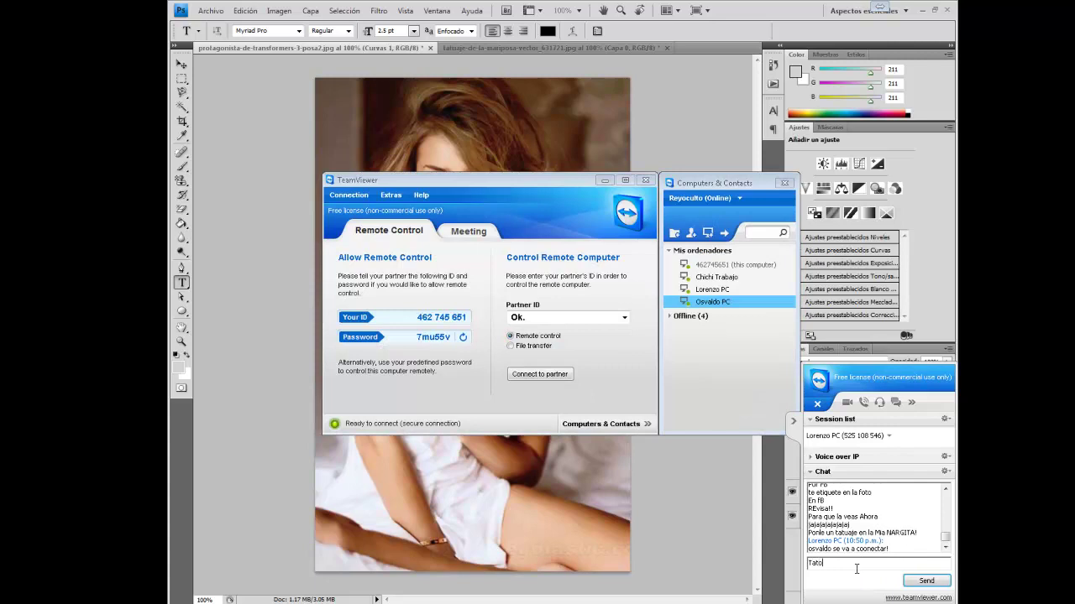
key("Return")
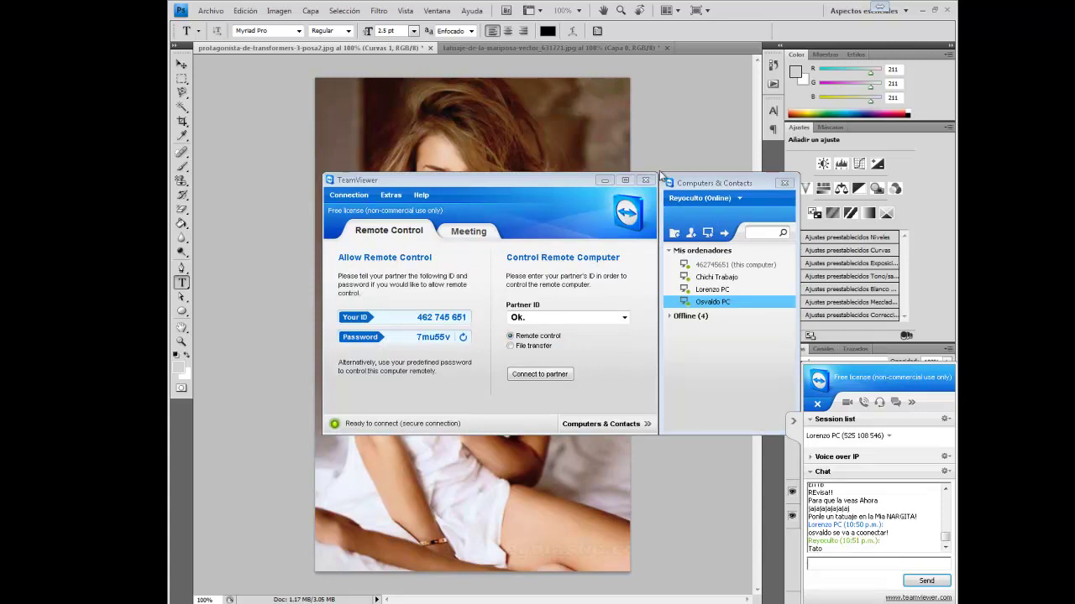
left_click(606, 179)
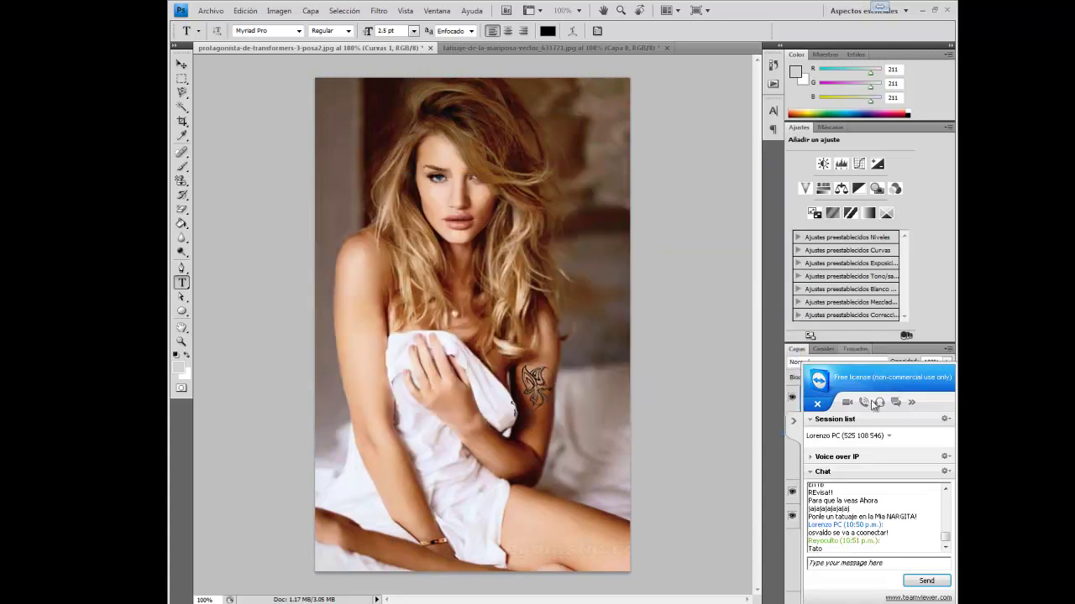
- Collapse the TeamViewer panel and raise the Desenfoque gaussiano filter's blending opacity again
left_click(793, 420)
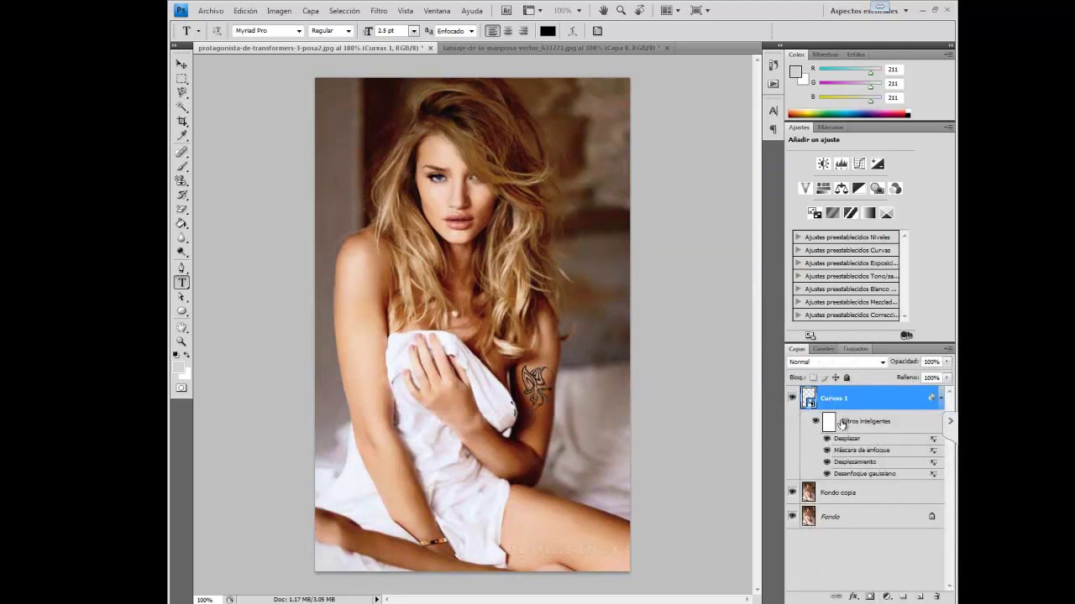
double_click(934, 475)
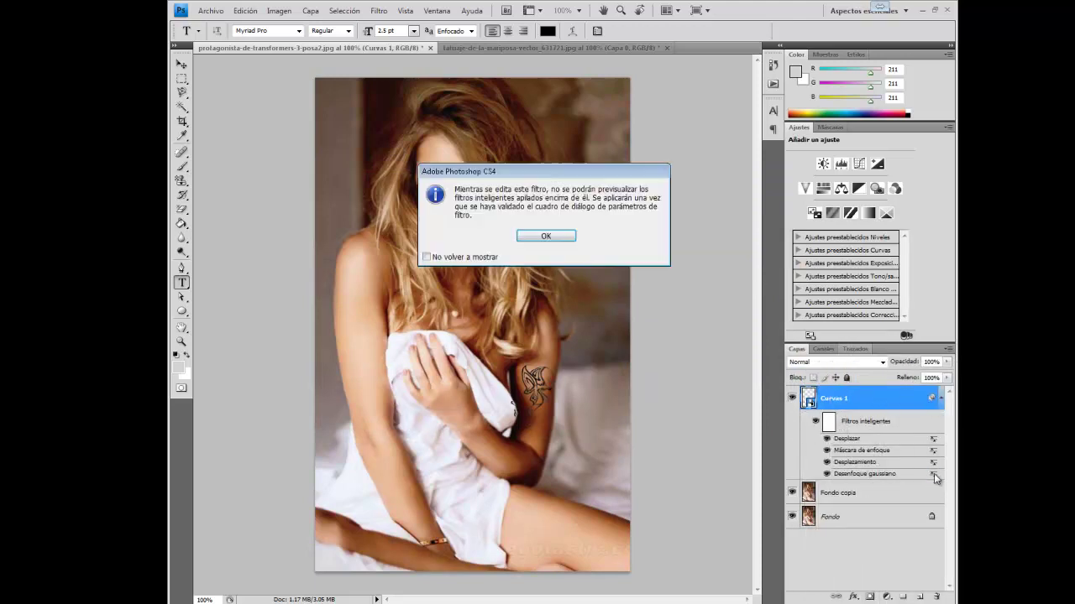
left_click(545, 236)
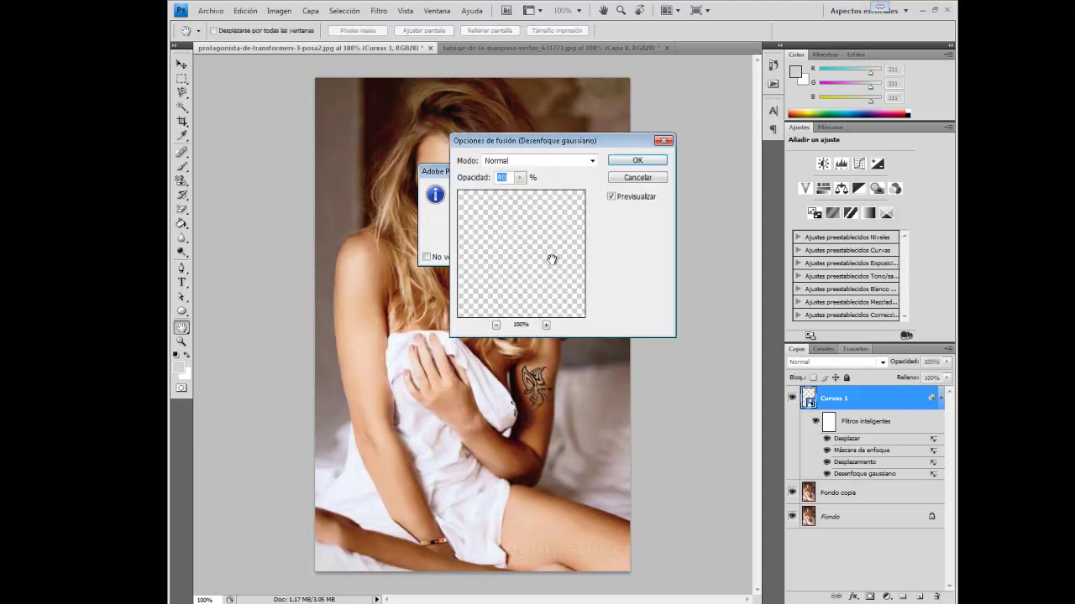
mouse_move(519, 177)
left_mouse_down()
mouse_move(520, 197)
mouse_move(584, 191)
left_mouse_up()
left_click(636, 160)
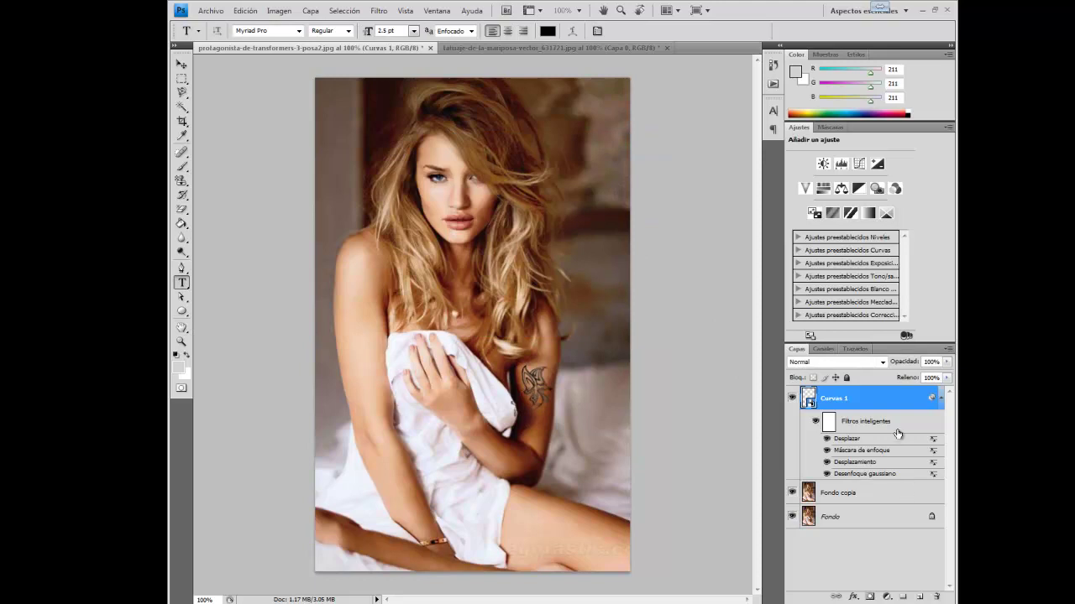
- Set the Desplazamiento smart filter's blending opacity to 80%
double_click(931, 462)
left_click(571, 241)
left_click(519, 177)
left_click_drag(523, 193, 504, 196)
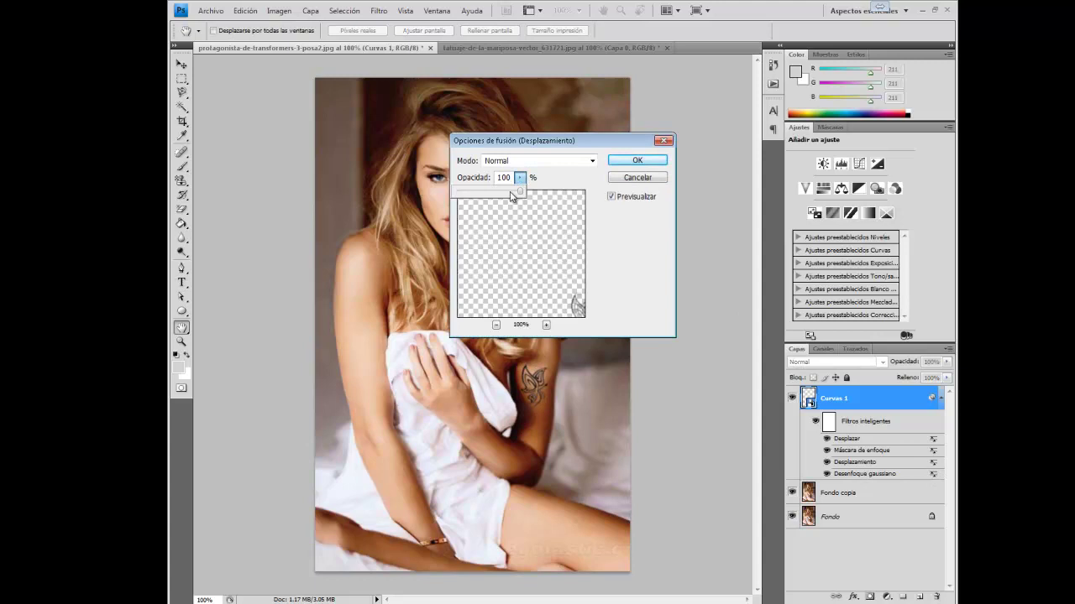
left_click(629, 161)
- Move the butterfly tattoo up onto the woman's upper arm with the Move tool
key("t")
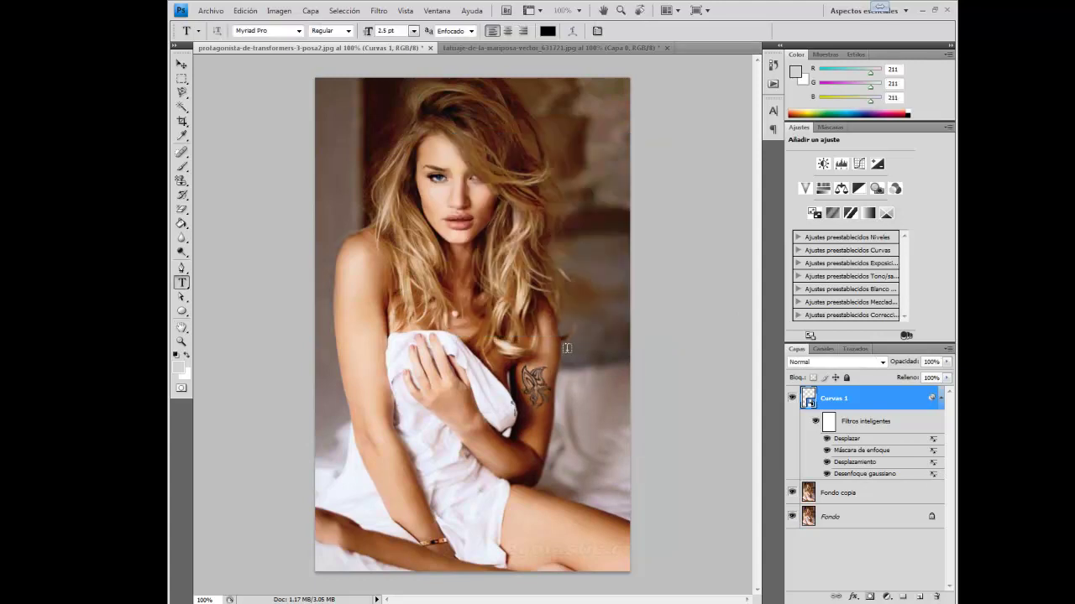
key("v")
mouse_move(546, 385)
left_mouse_down()
mouse_move(420, 332)
mouse_move(356, 276)
left_mouse_up()
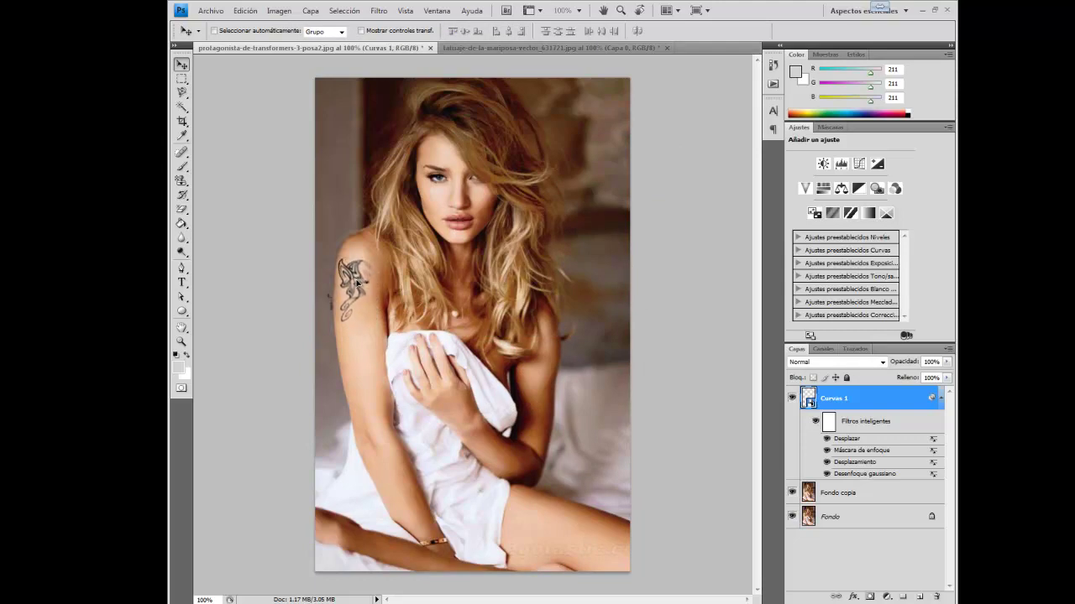
- Re-apply the Desplazamiento filter so the tattoo warps along the skin at its new spot
double_click(933, 462)
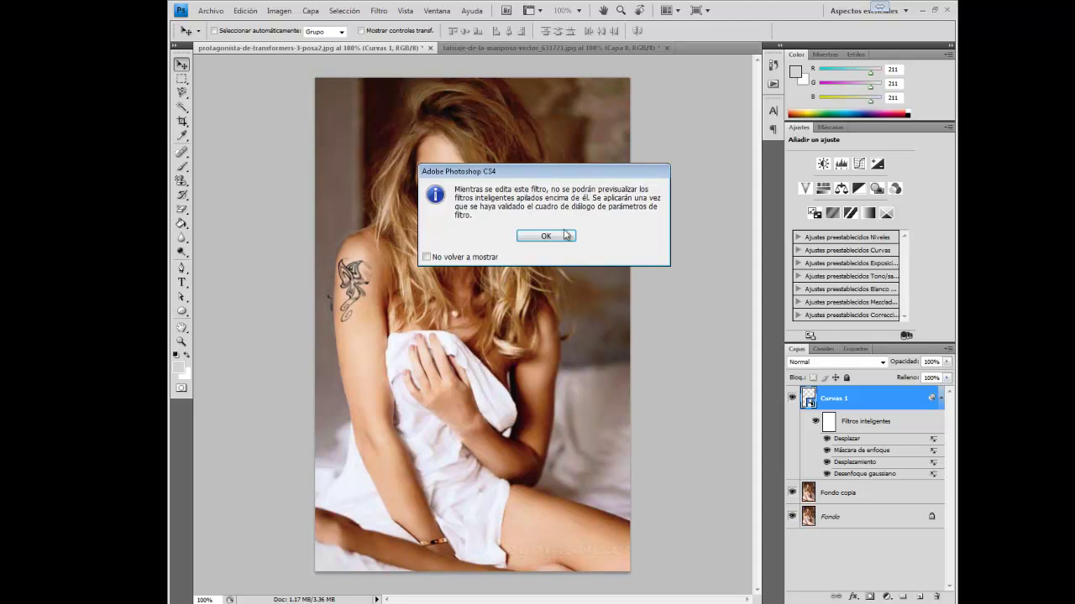
left_click(564, 235)
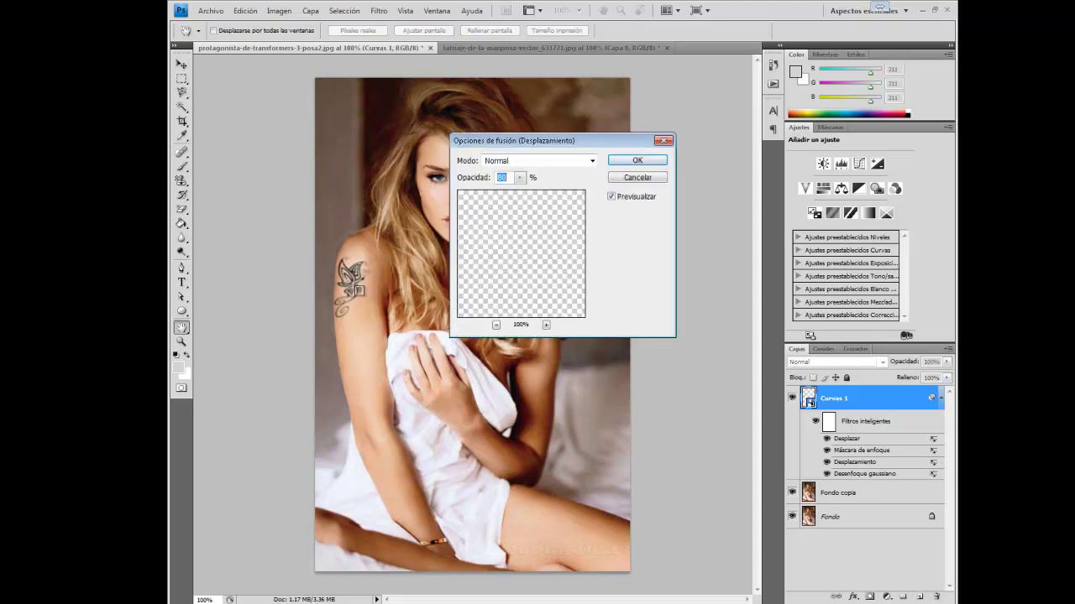
left_click(613, 165)
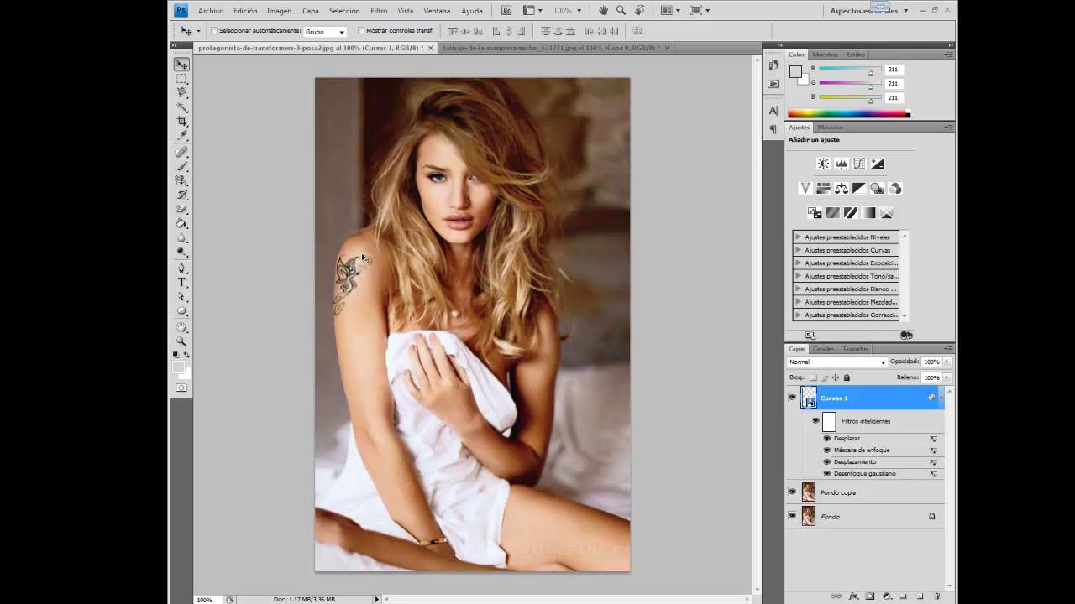
key("ctrl+plus")
key("ctrl+plus")
- Fade the Curvas 1 tattoo layer to about 73% opacity while viewing the shoulder up close
mouse_move(352, 268)
left_mouse_down()
mouse_move(404, 246)
mouse_move(446, 192)
left_mouse_up()
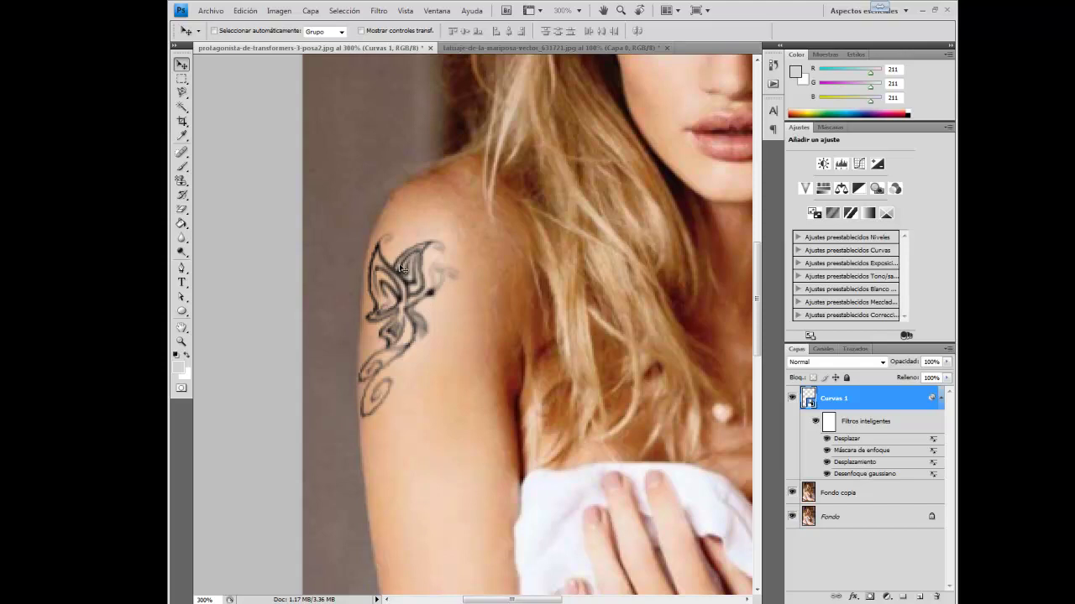
left_click_drag(904, 362, 899, 362)
key("ctrl+minus")
key("ctrl+minus")
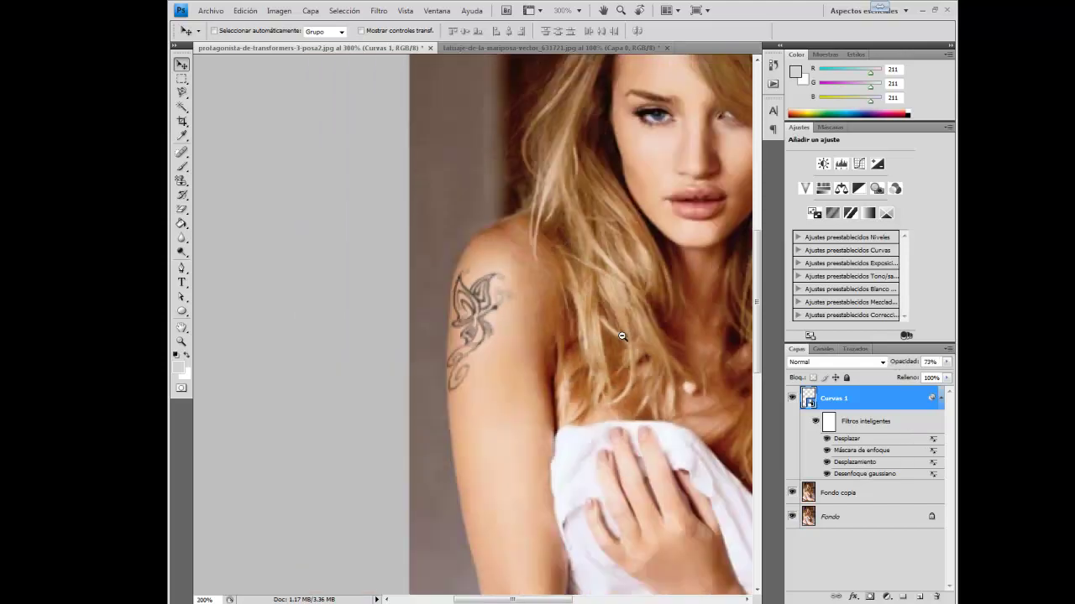